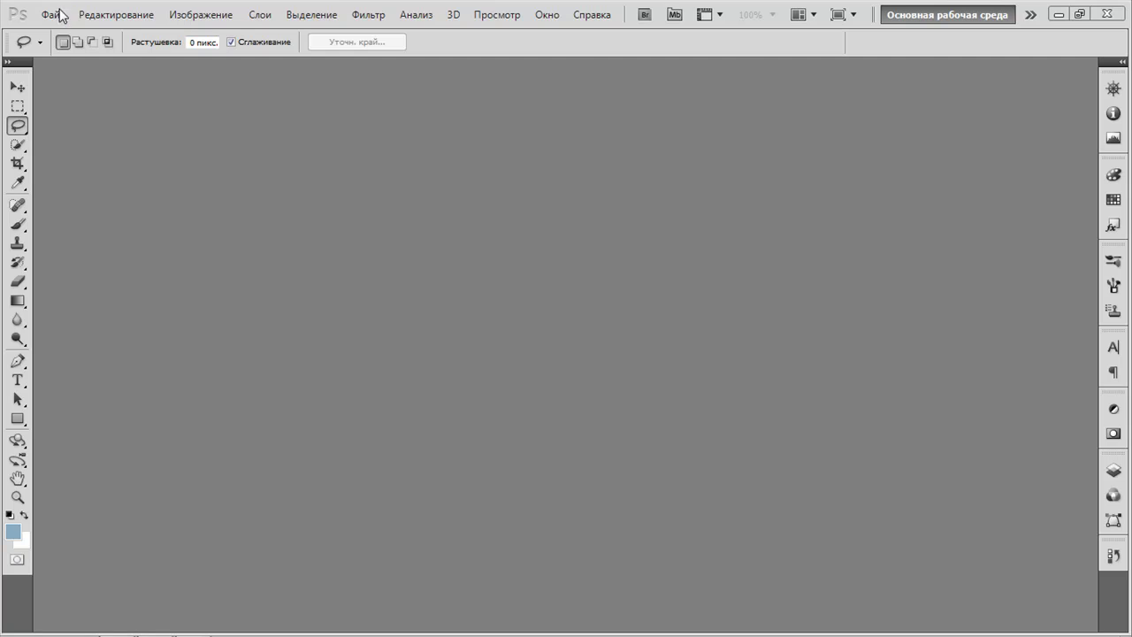
# Show the Layers panel and detach it as a floating panel over the workspace.
pyautogui.click(548, 15)
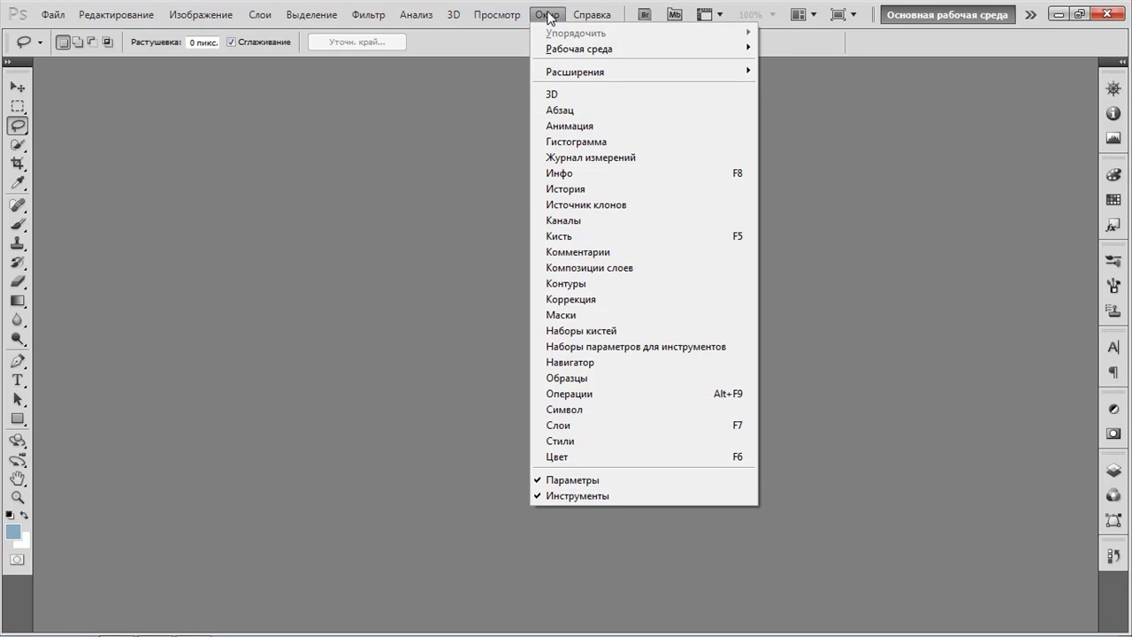
pyautogui.click(623, 428)
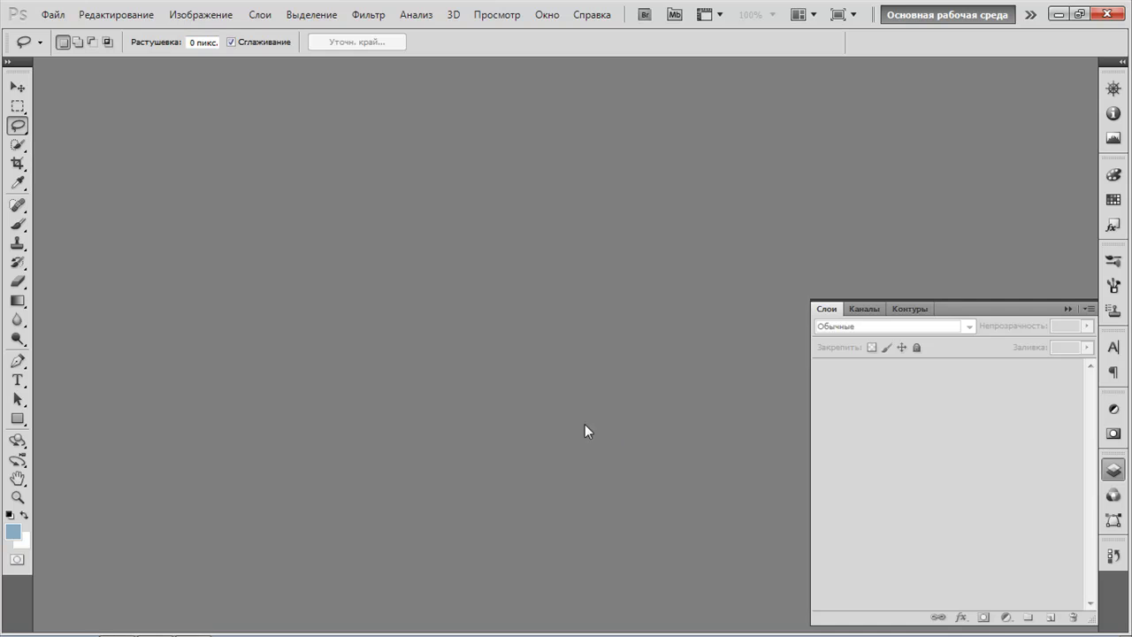
pyautogui.moveTo(978, 310); pyautogui.dragTo(962, 149)
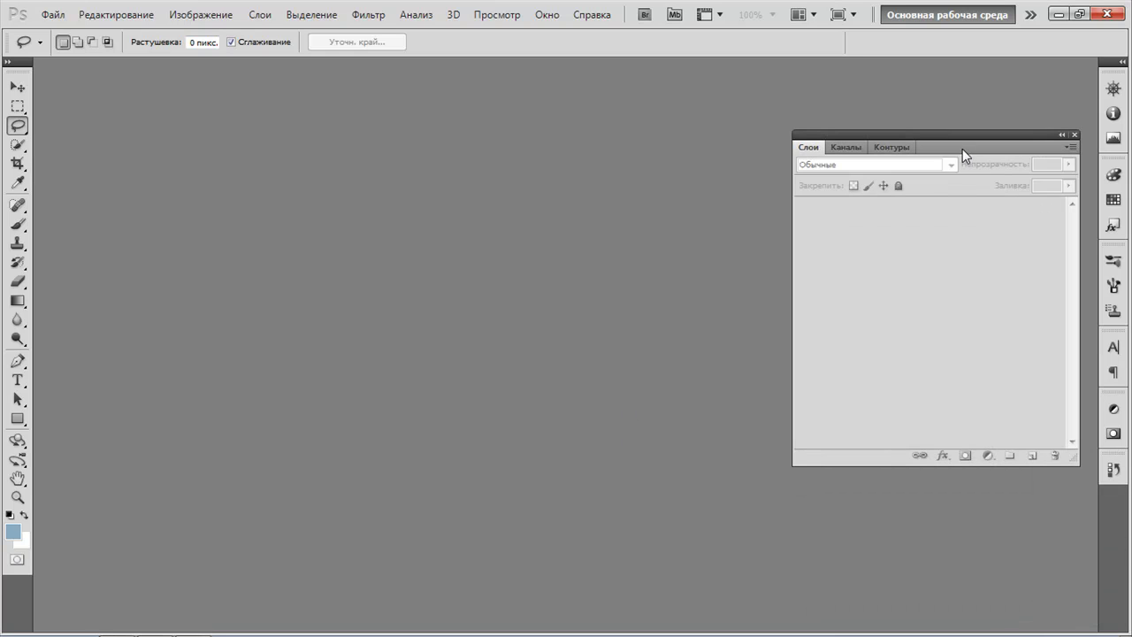
# Create a new white RGB document 550 pixels wide and 200 pixels high at 72 pixels per inch.
pyautogui.click(53, 16)
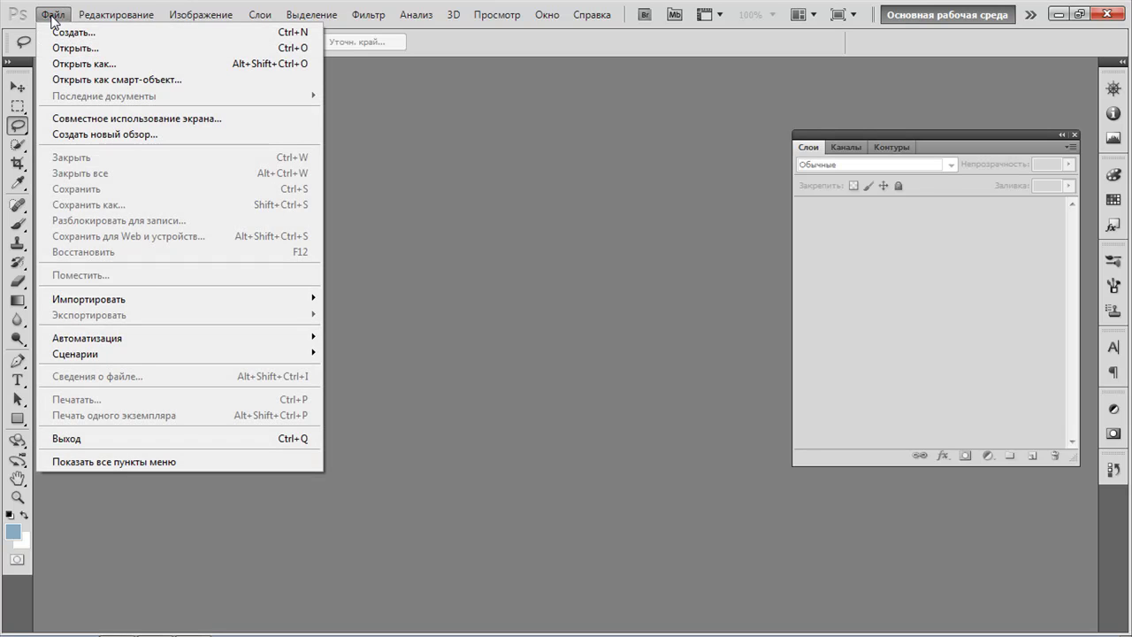
pyautogui.click(52, 30)
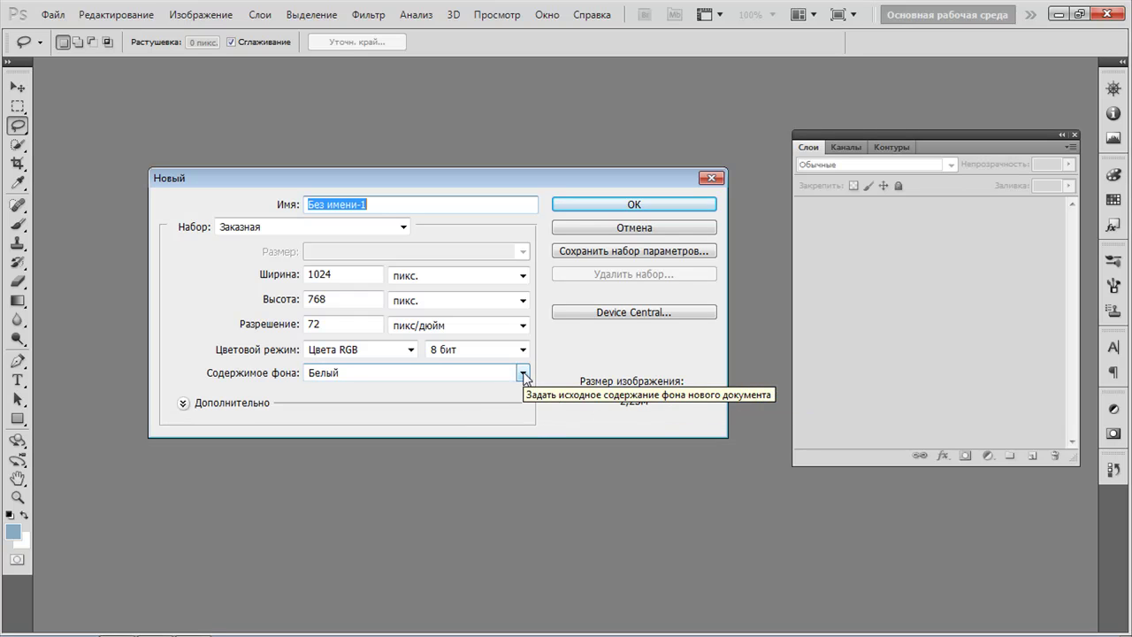
pyautogui.click(355, 272)
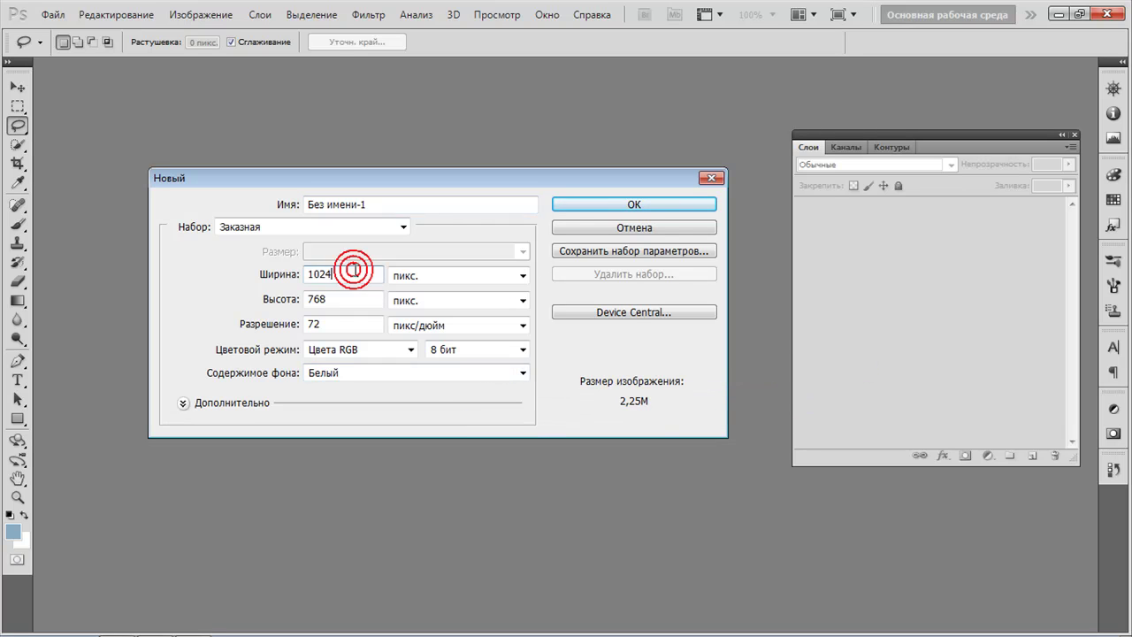
pyautogui.press('BackSpace')
pyautogui.press('BackSpace')
pyautogui.press('BackSpace')
pyautogui.press('BackSpace')
pyautogui.write('550')
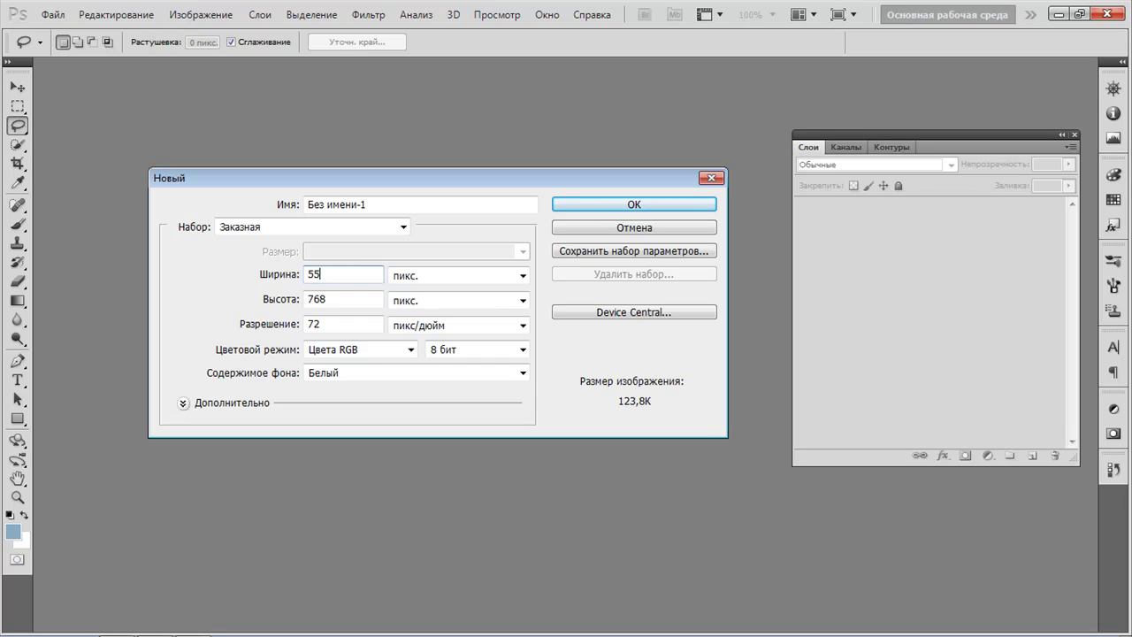
pyautogui.click(349, 298)
pyautogui.press('BackSpace')
pyautogui.press('BackSpace')
pyautogui.press('BackSpace')
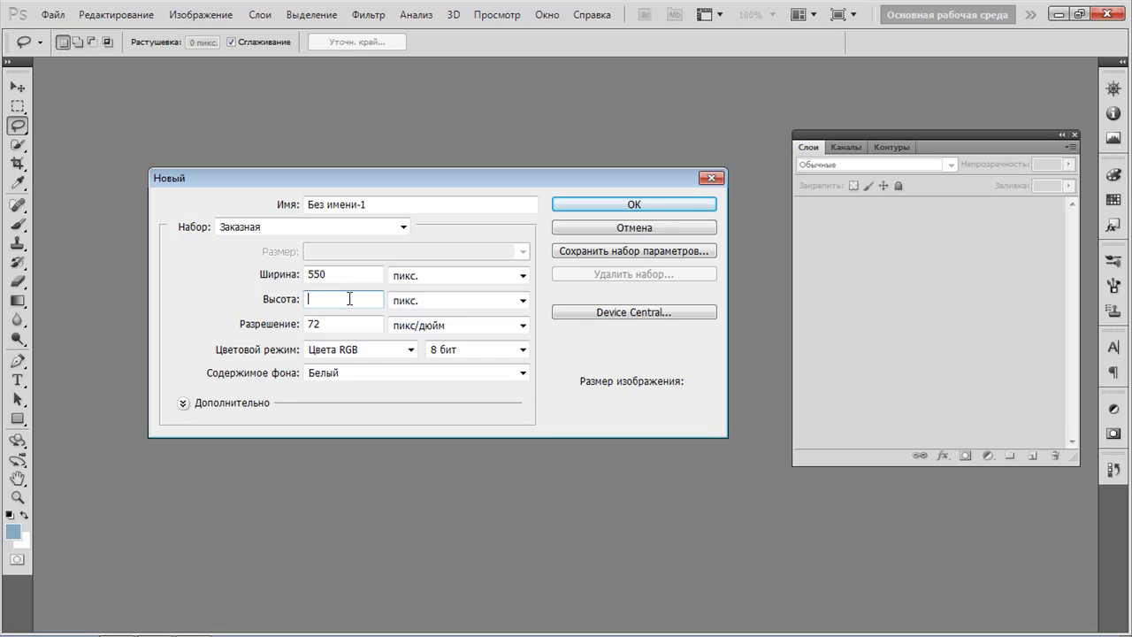
pyautogui.write('200')
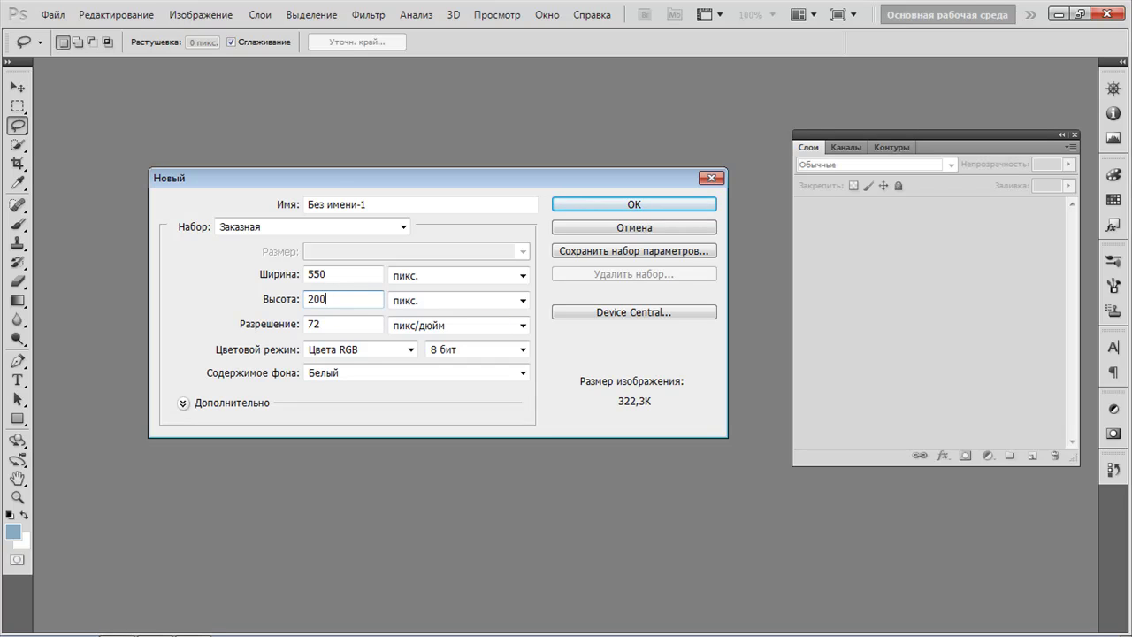
pyautogui.click(589, 209)
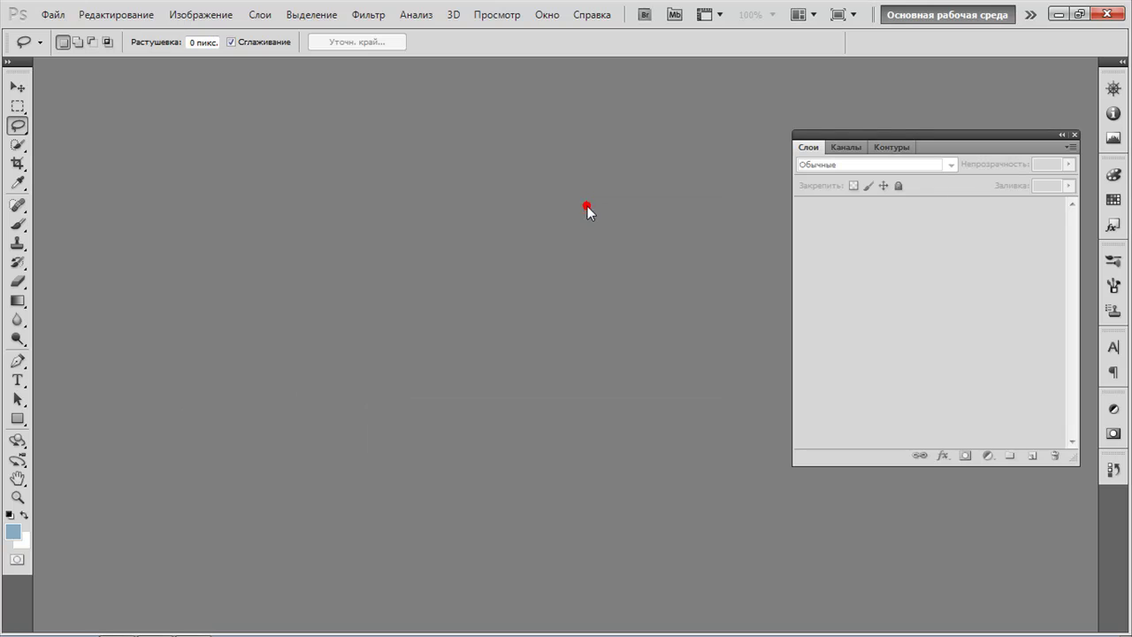
# Move the document window clear of the workspace corner and convert the locked background into a regular layer with default settings.
pyautogui.moveTo(283, 68); pyautogui.dragTo(403, 121)
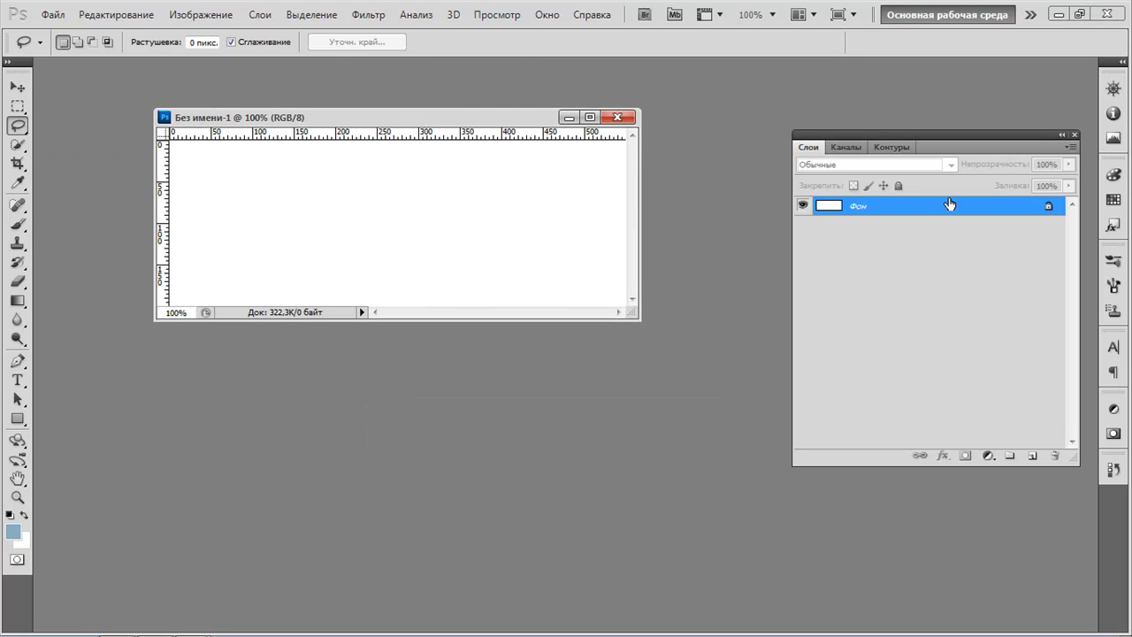
pyautogui.doubleClick(1032, 208)
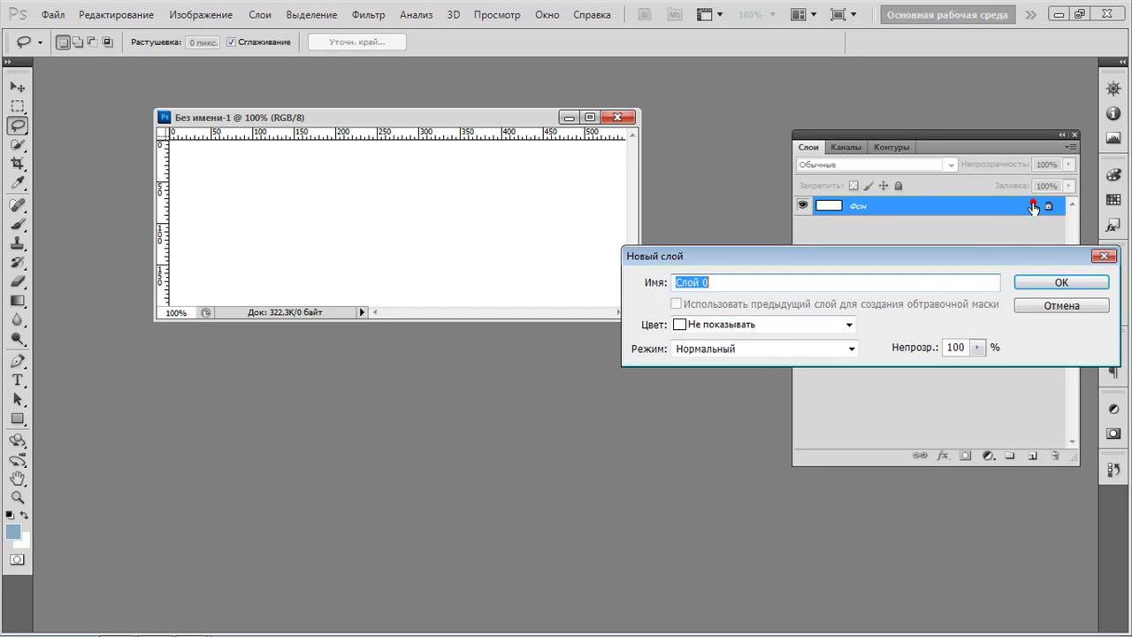
pyautogui.click(1069, 286)
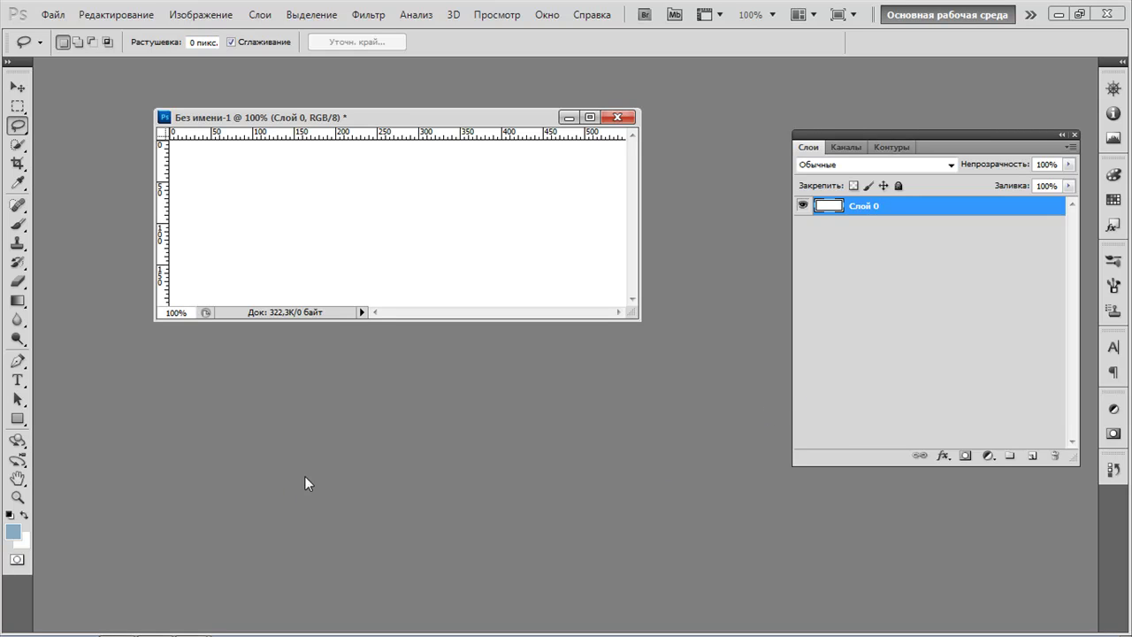
# Start a horizontal text line near the canvas's upper-left corner and set its font size to 30 pt.
pyautogui.click(18, 381)
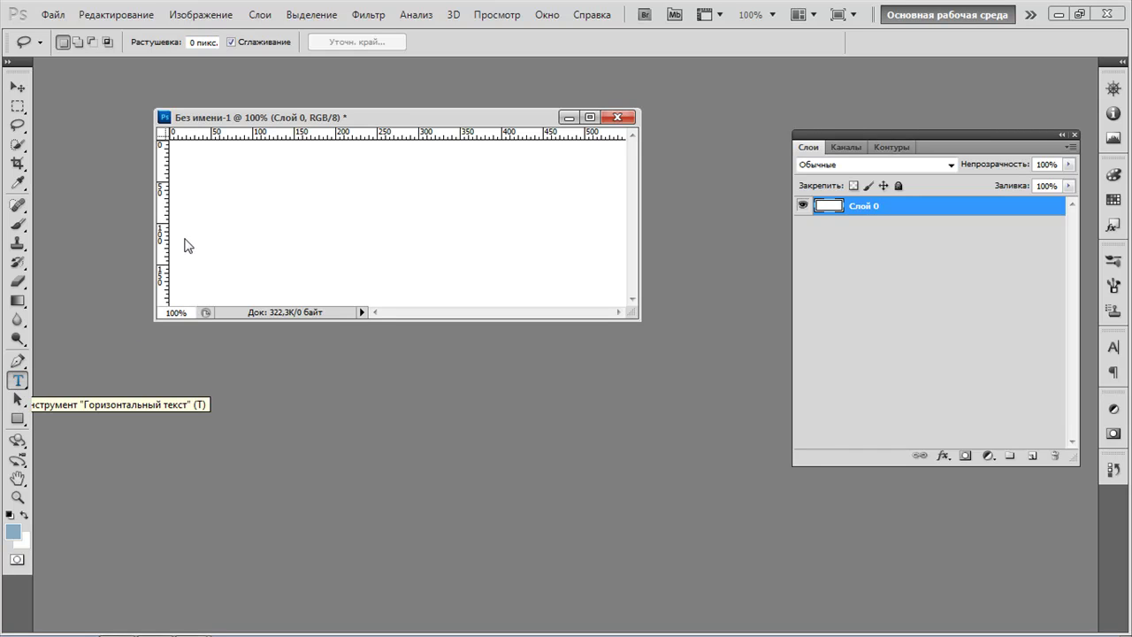
pyautogui.click(19, 383)
pyautogui.click(192, 170)
pyautogui.click(22, 383)
pyautogui.click(186, 168)
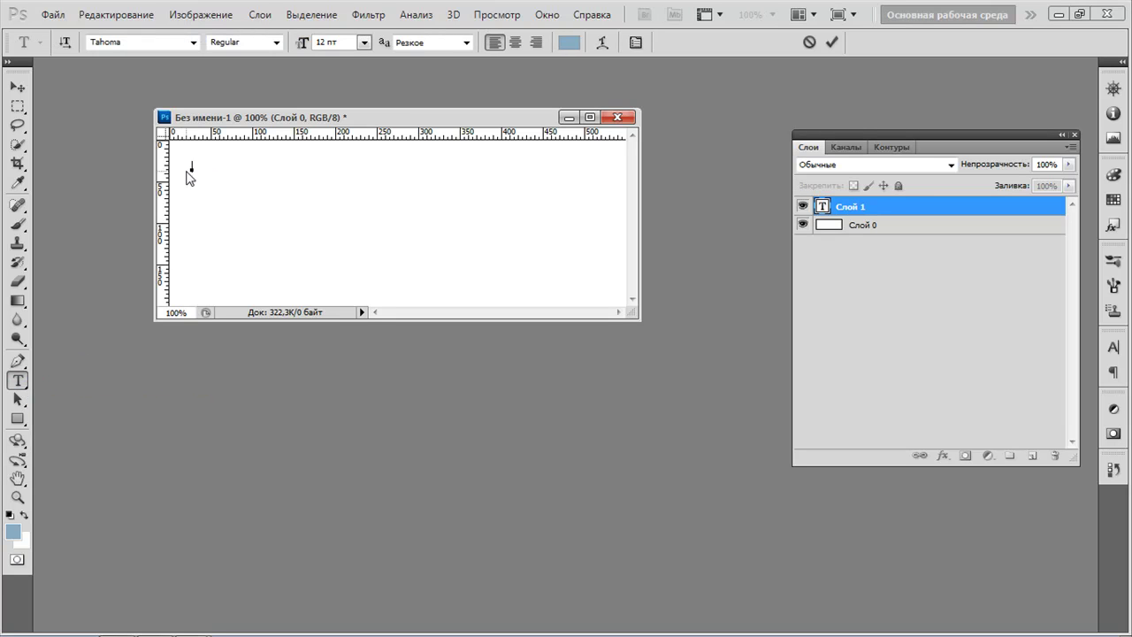
pyautogui.click(363, 43)
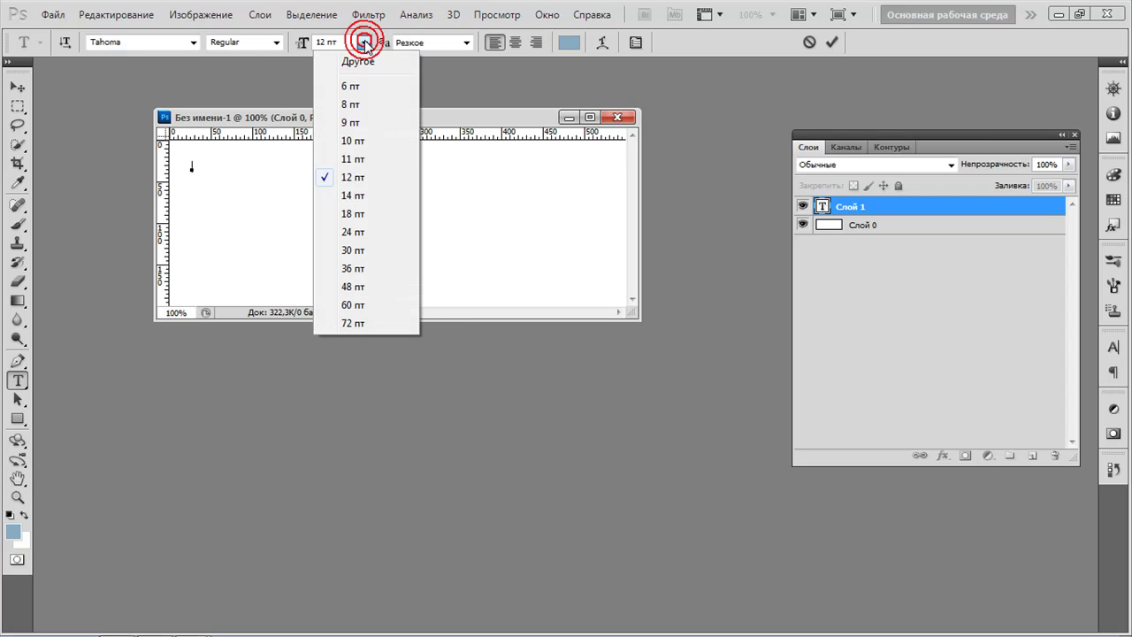
pyautogui.click(348, 250)
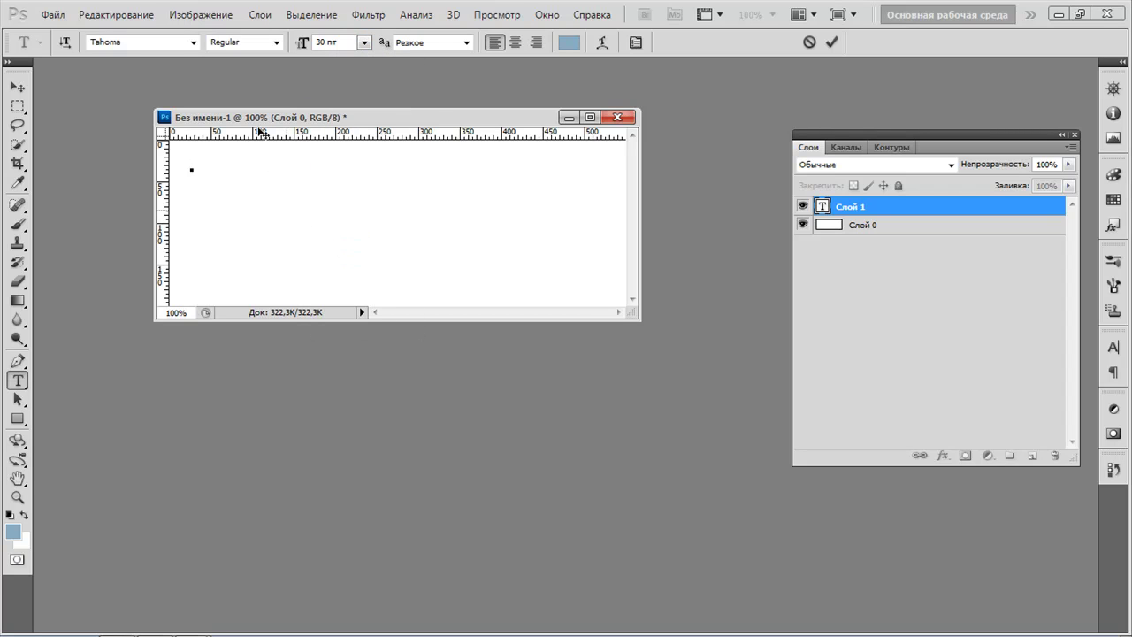
# Set the text color to dark navy #041622 and enter the text "Доброе утро!".
pyautogui.click(568, 42)
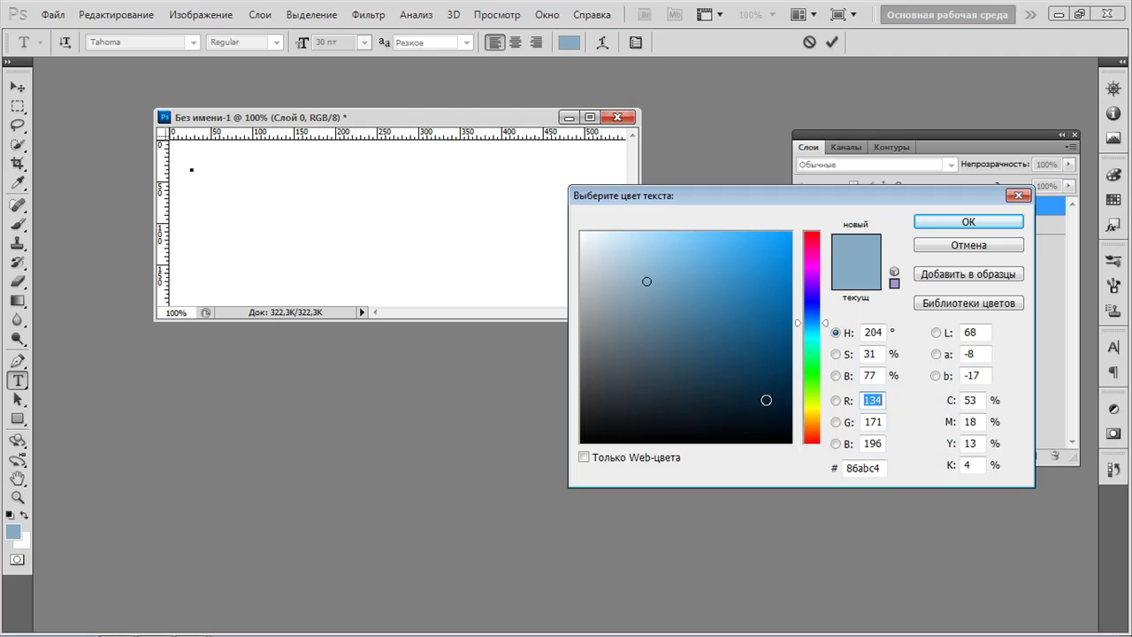
pyautogui.click(766, 415)
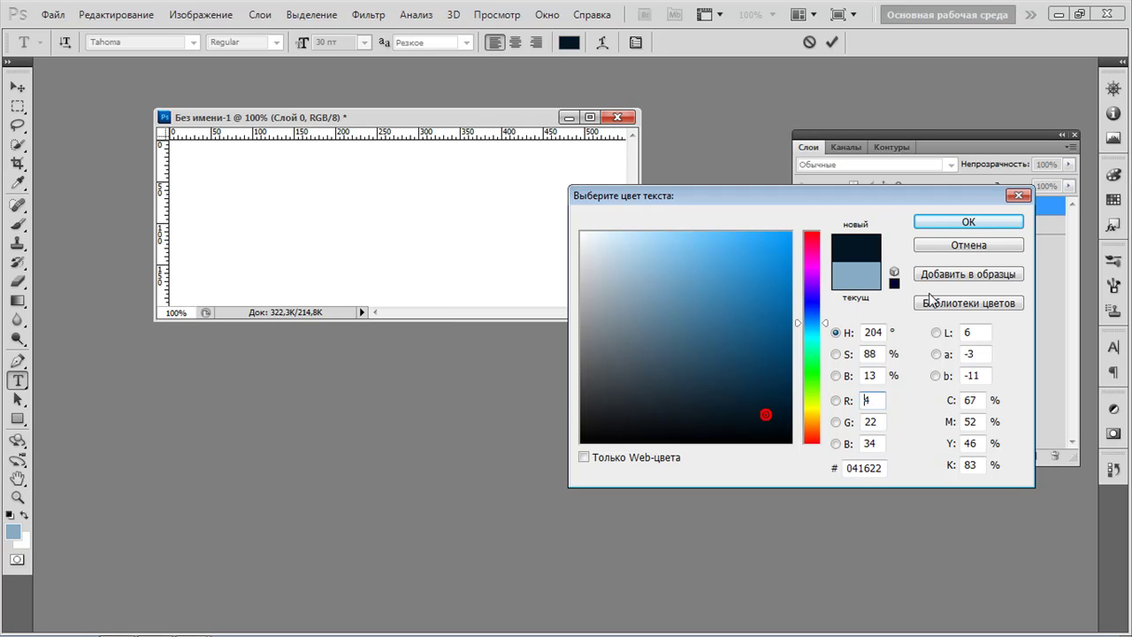
pyautogui.click(952, 224)
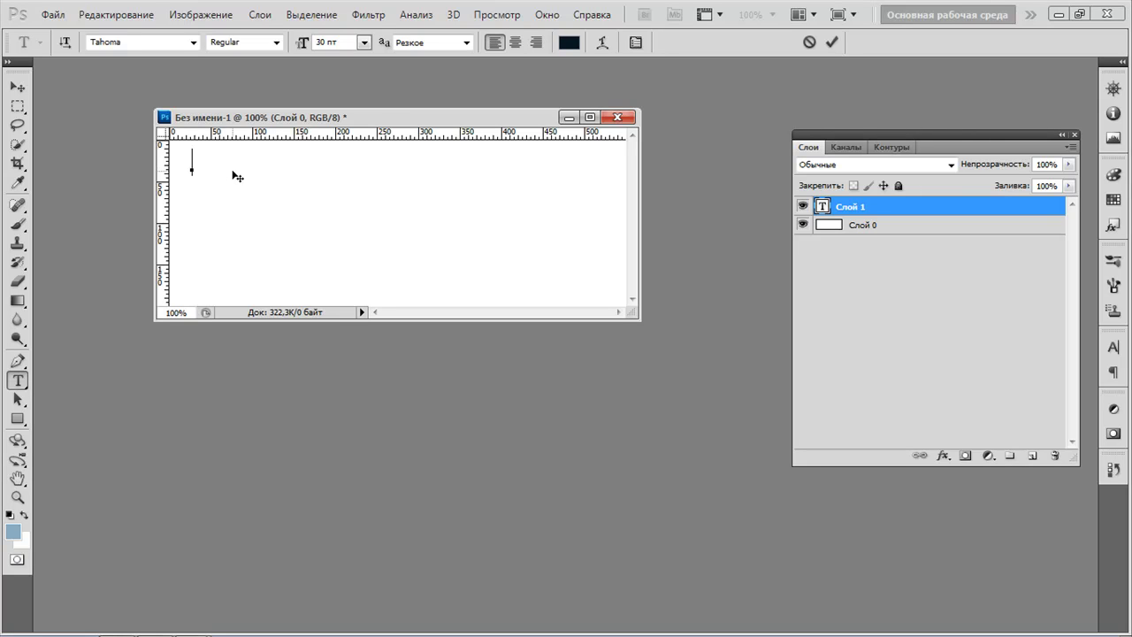
pyautogui.write('Доброе')
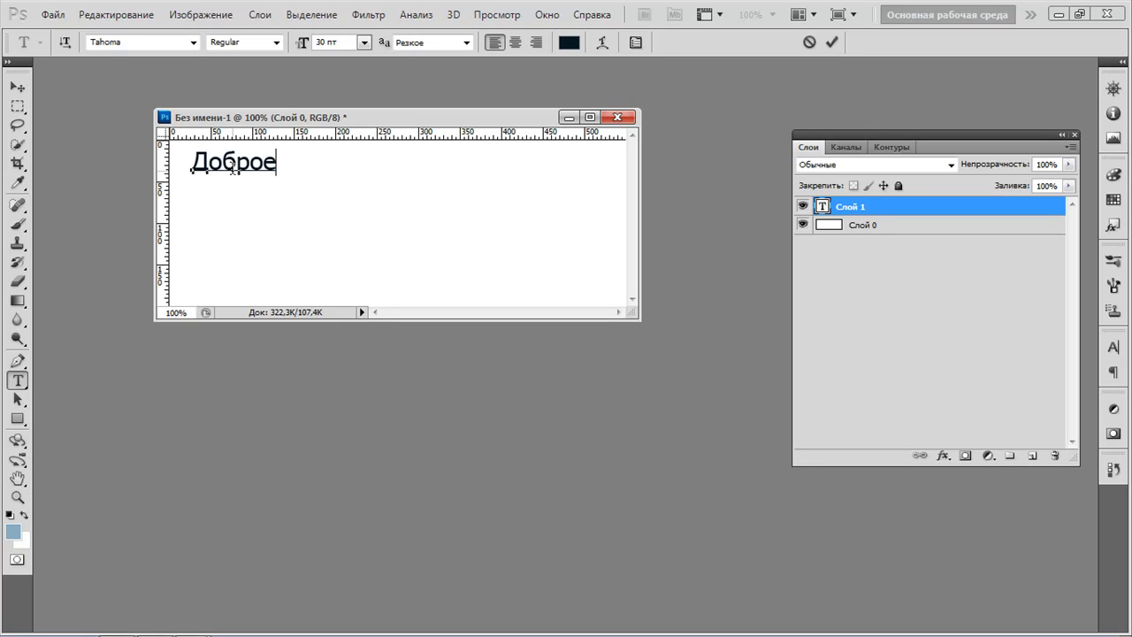
pyautogui.write(' утро!')
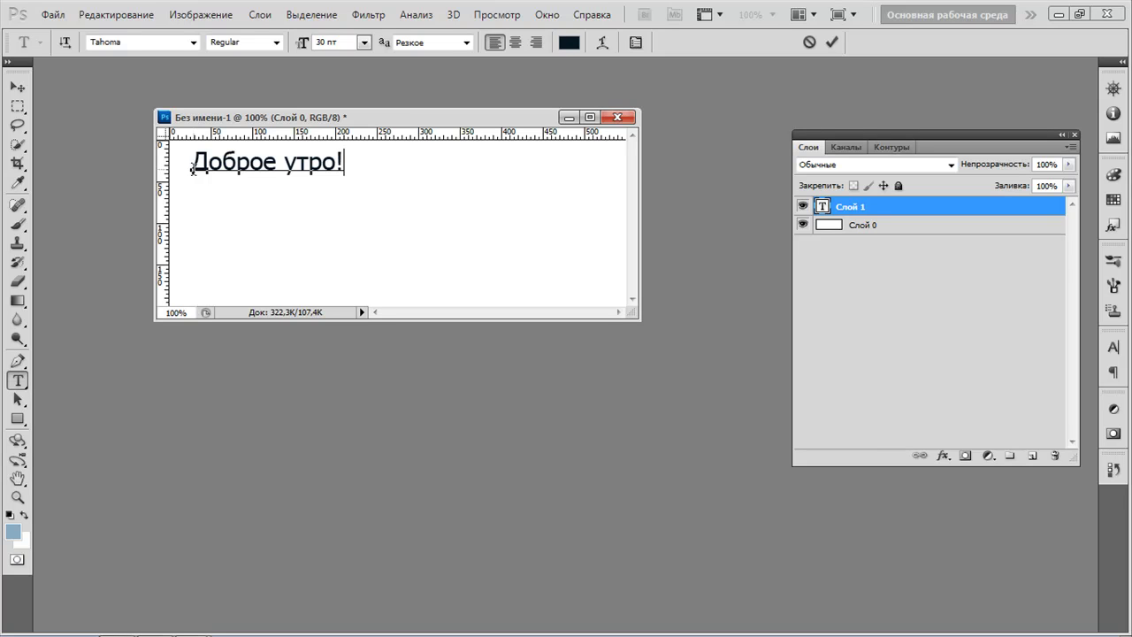
# Enlarge the whole "Доброе утро!" text to 48 pt and move it to the middle of the canvas.
pyautogui.moveTo(192, 165); pyautogui.dragTo(366, 169)
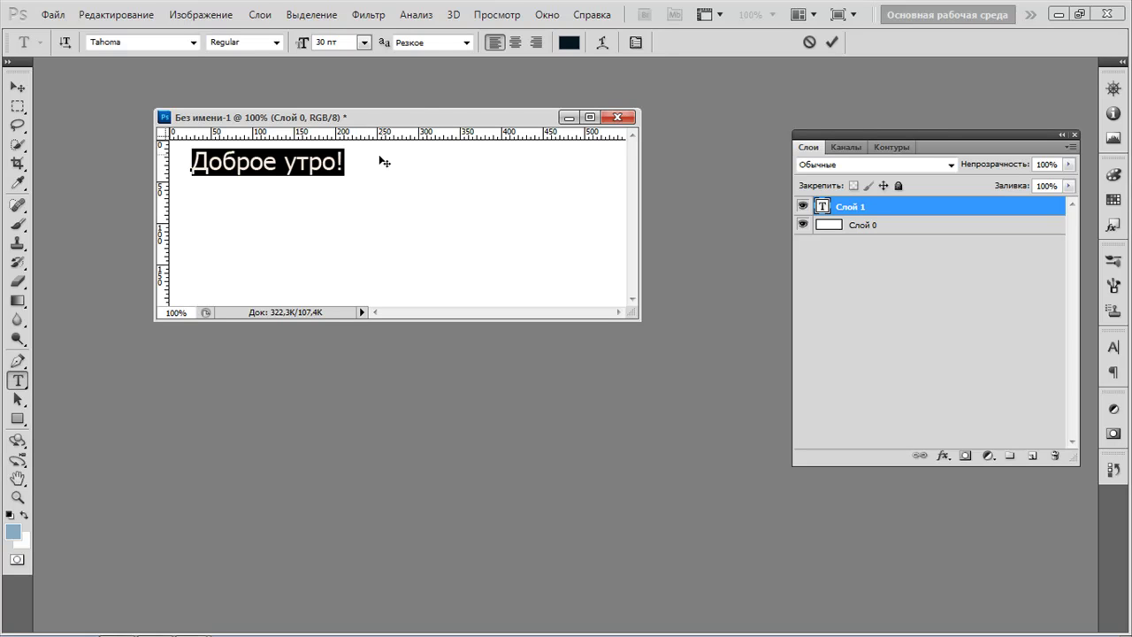
pyautogui.click(365, 44)
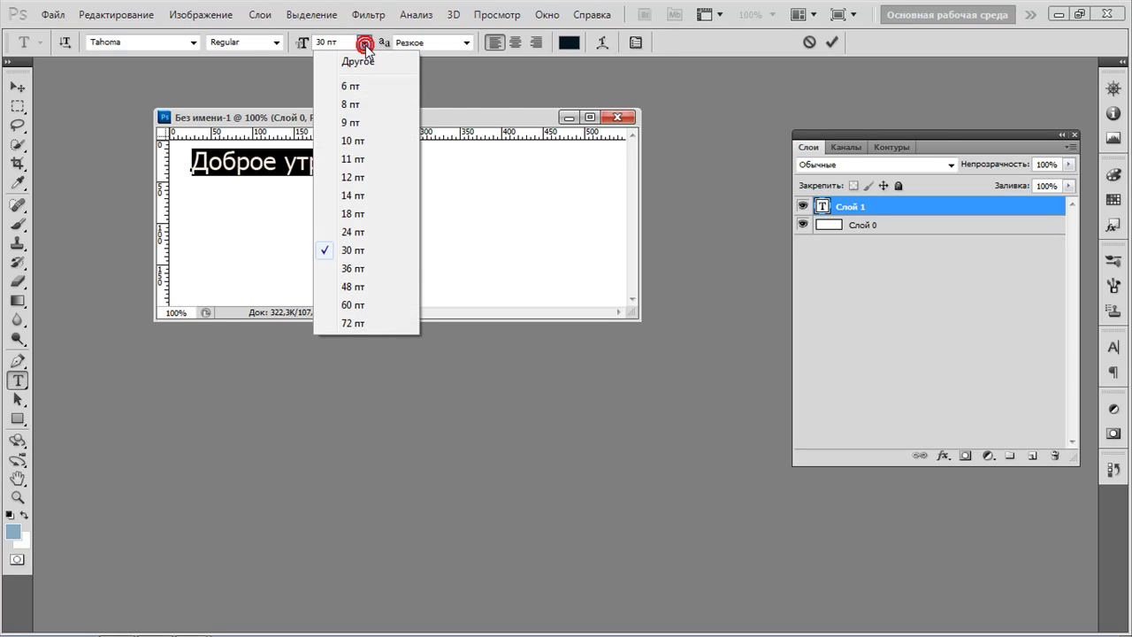
pyautogui.click(352, 286)
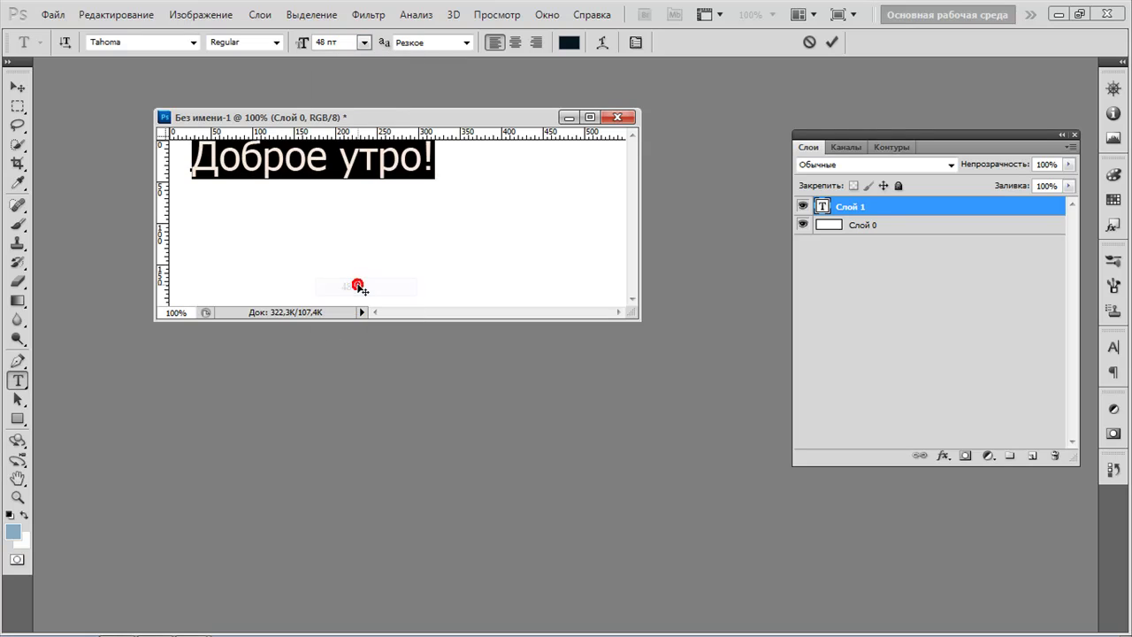
pyautogui.click(18, 89)
pyautogui.moveTo(243, 169); pyautogui.dragTo(310, 225)
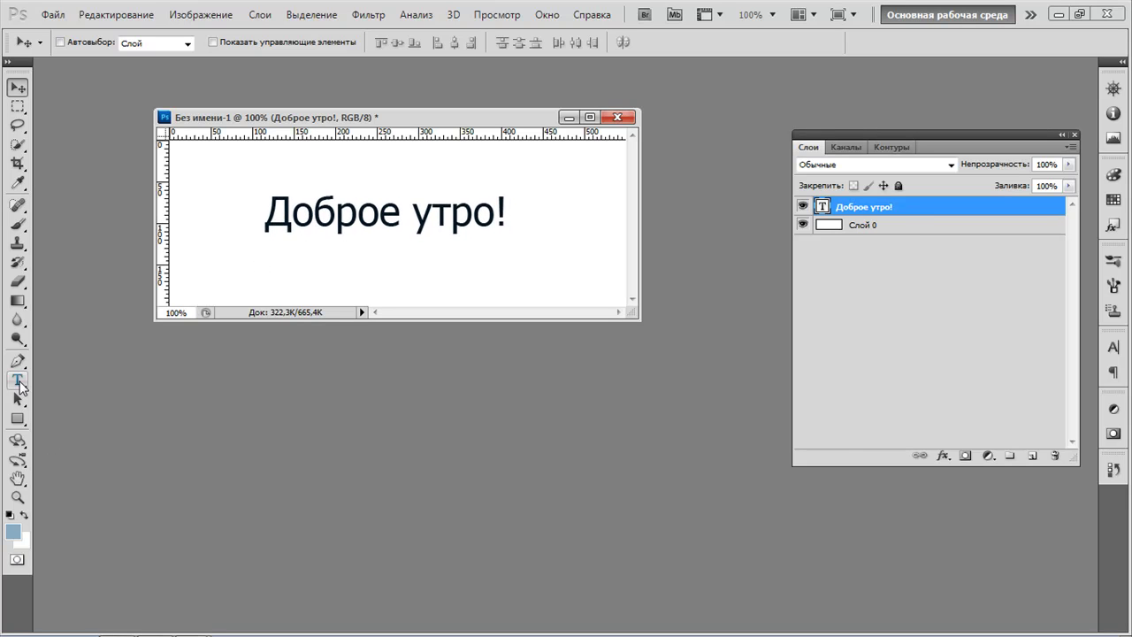
# Select the whole "Доброе утро!" text and try the King & Queen font, followed by Times and Times again.
pyautogui.click(19, 382)
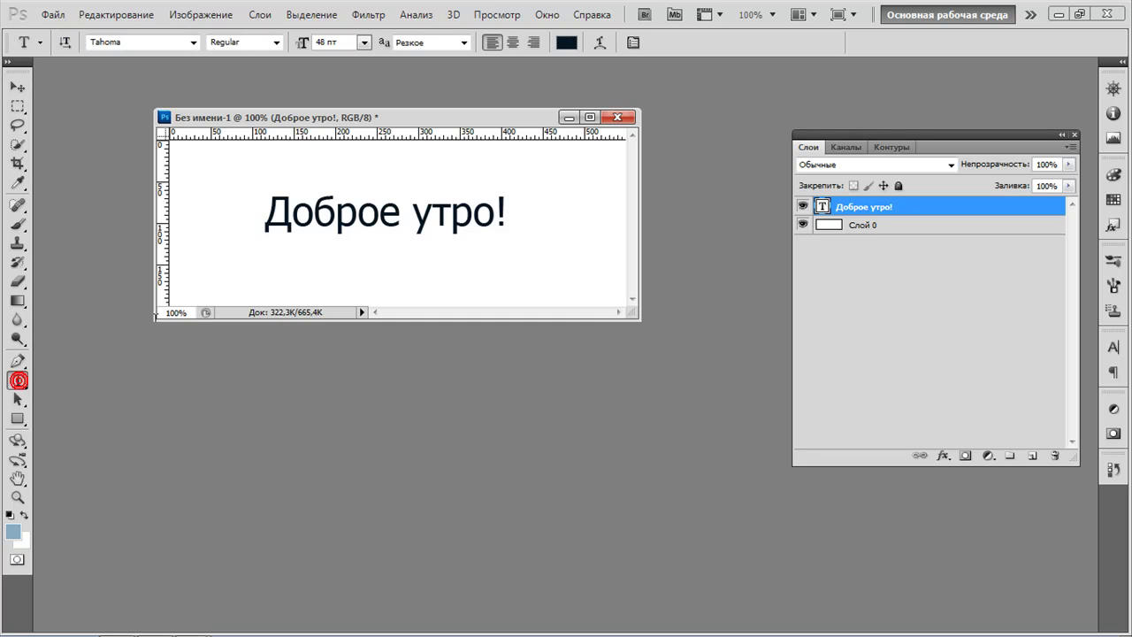
pyautogui.click(266, 221)
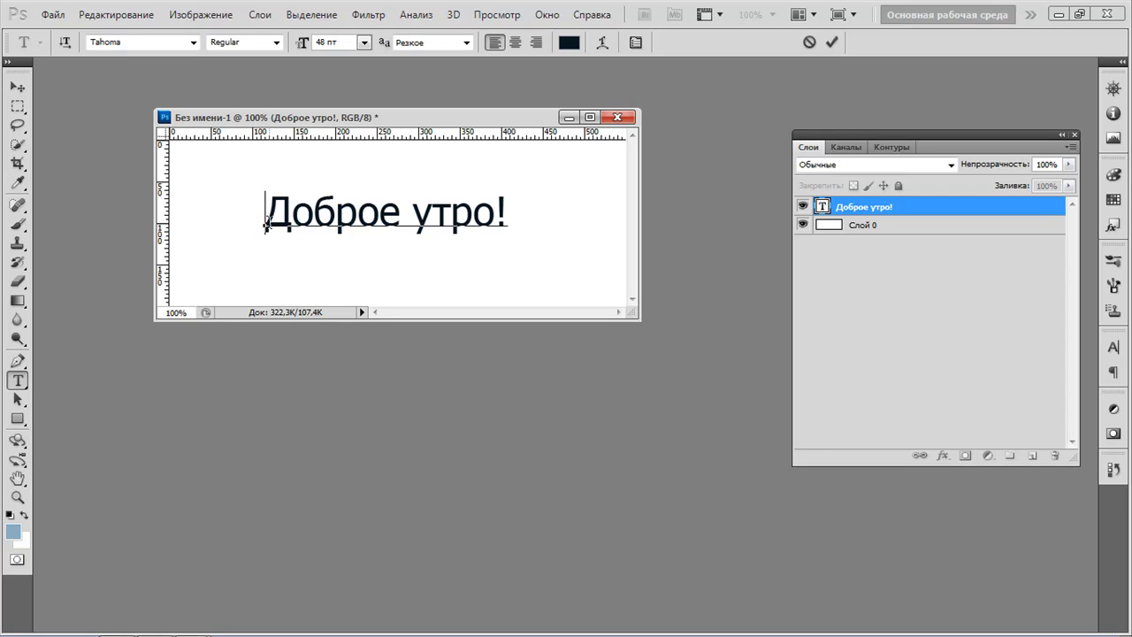
pyautogui.moveTo(265, 219); pyautogui.dragTo(508, 226)
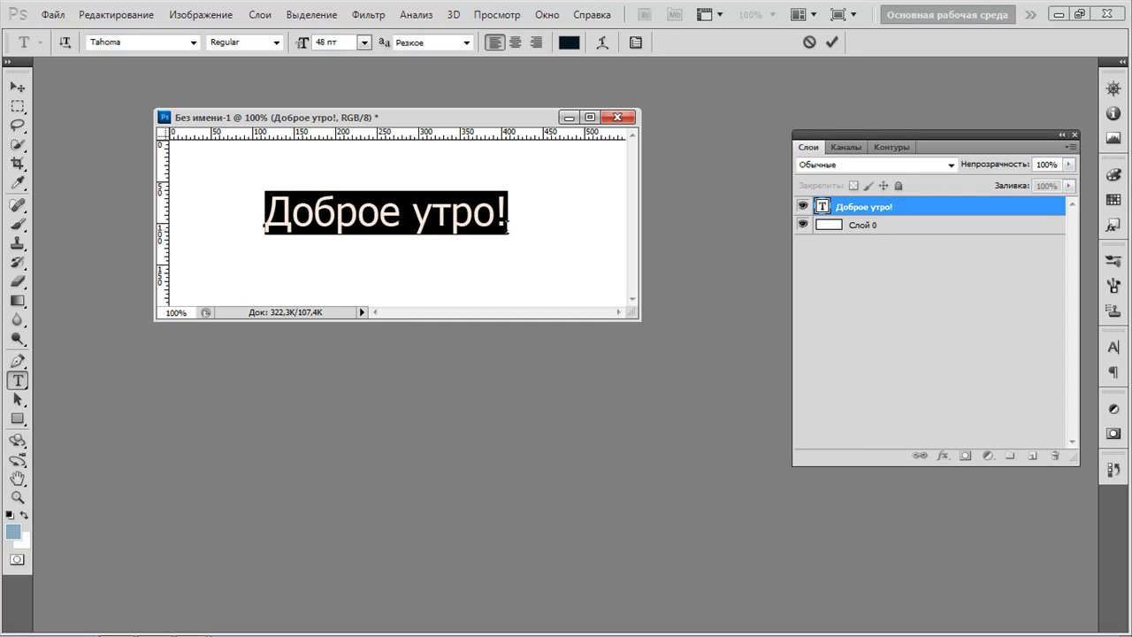
pyautogui.click(192, 44)
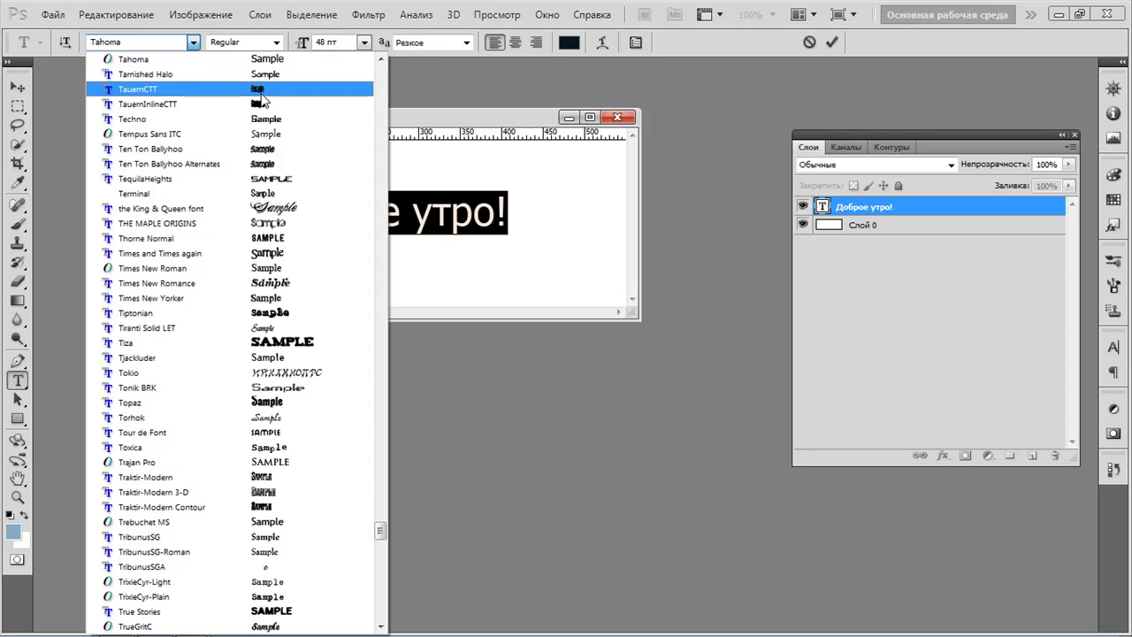
pyautogui.click(293, 213)
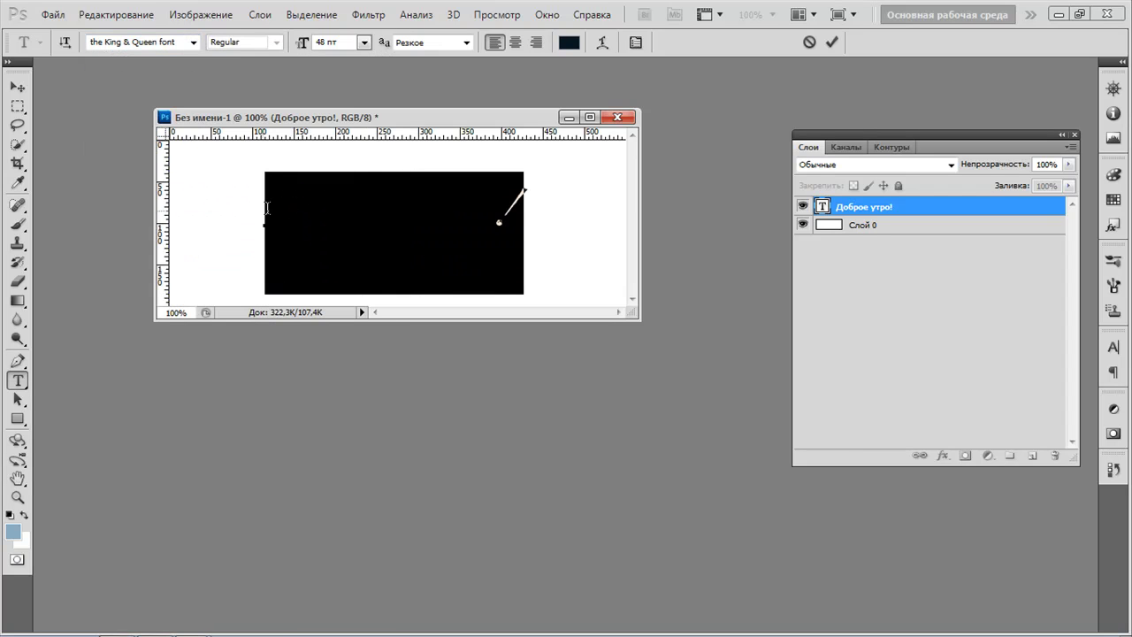
pyautogui.click(192, 41)
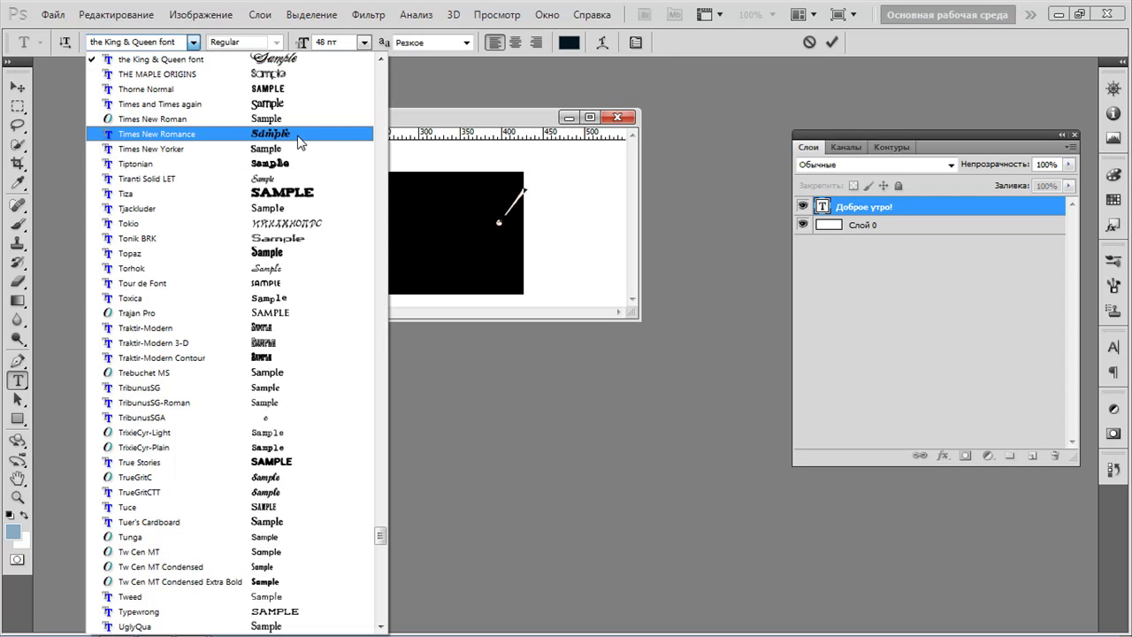
pyautogui.click(292, 107)
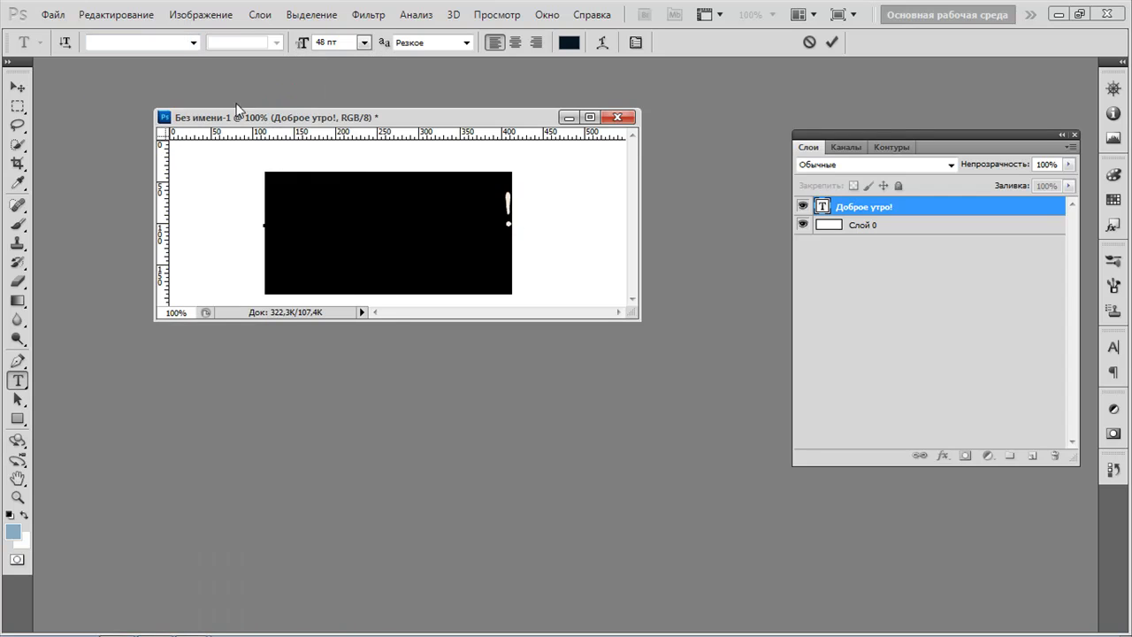
# Try the Vestite y Andate! font on the selected "Доброе утро!" text.
pyautogui.click(194, 43)
pyautogui.scroll(-3, 250, 252)
pyautogui.scroll(-6, 250, 254)
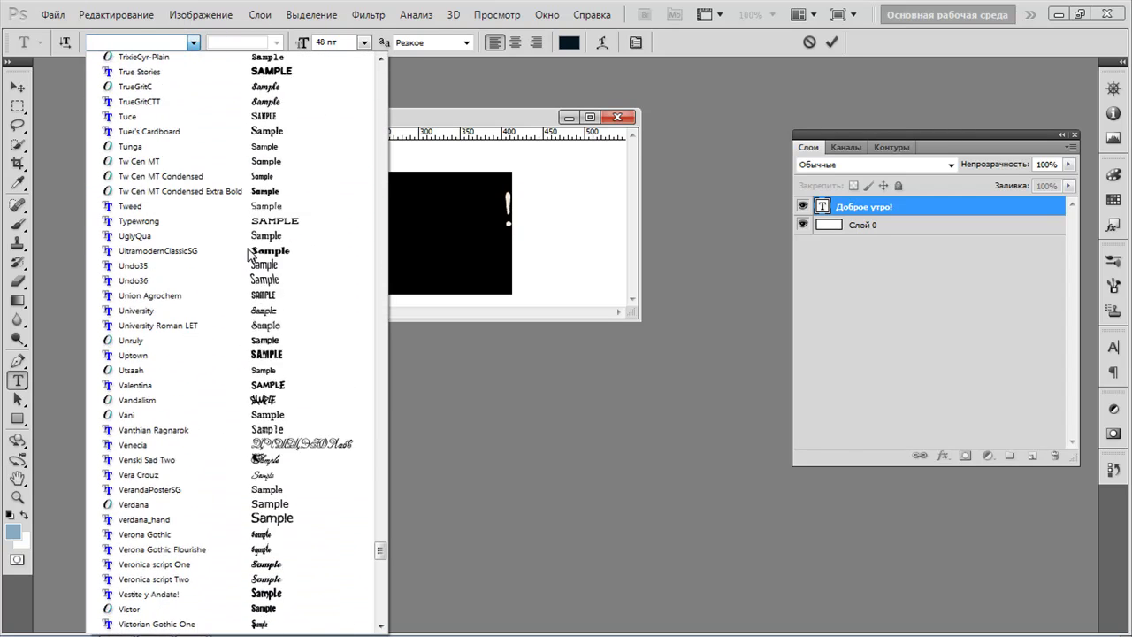
pyautogui.scroll(-4, 312, 276)
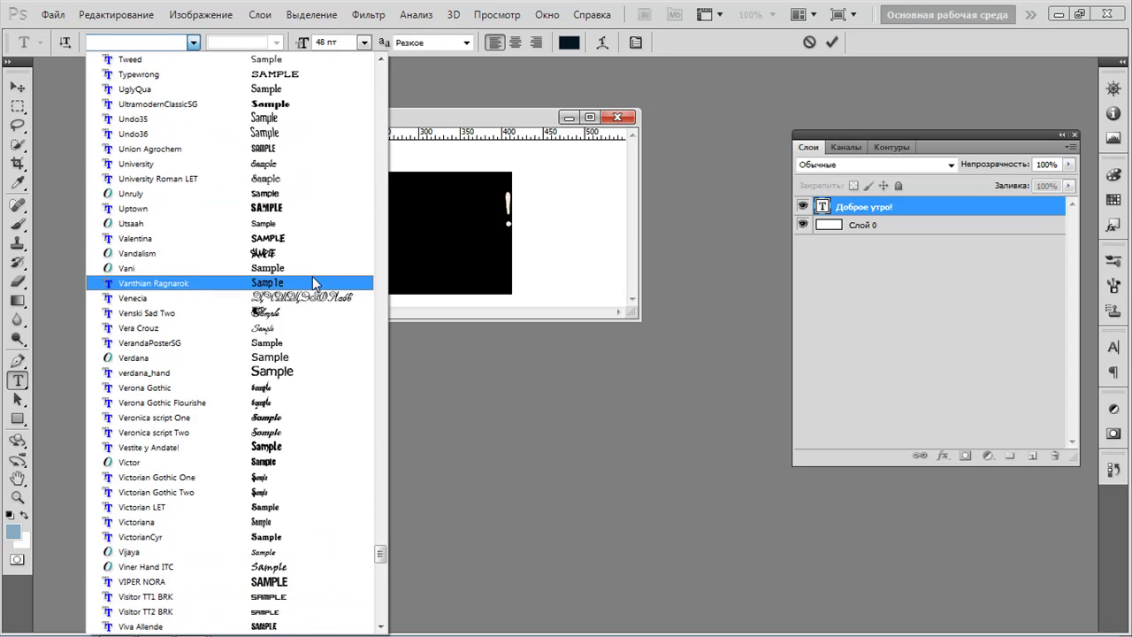
pyautogui.click(287, 360)
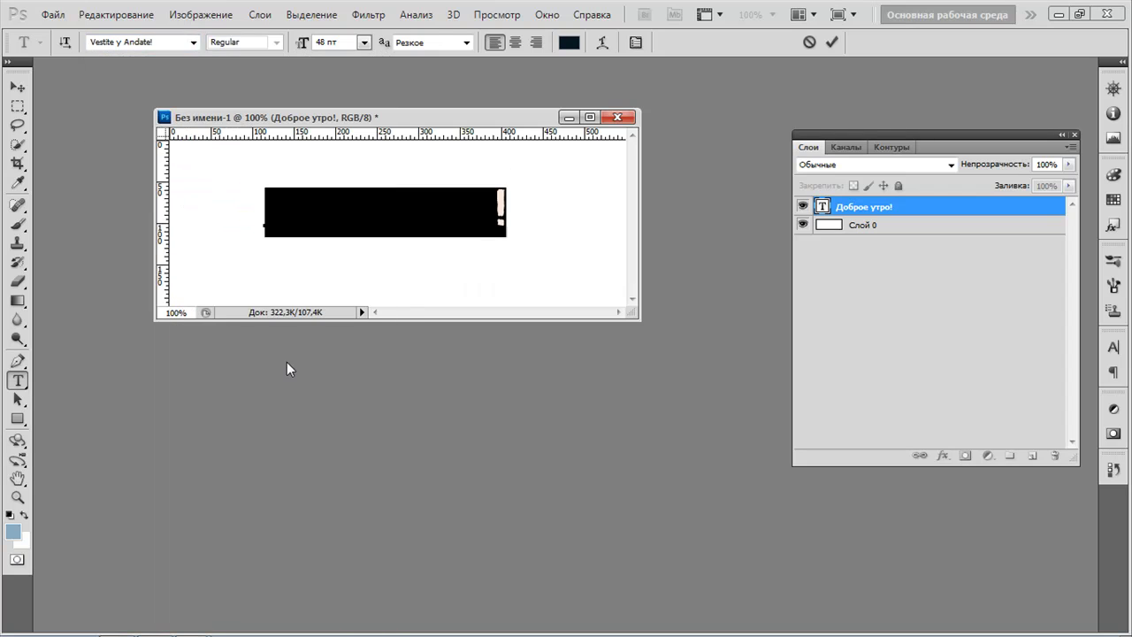
# Look through the remaining fonts and try Tiza on the selected "Доброе утро!" text.
pyautogui.click(192, 42)
pyautogui.scroll(-2, 270, 310)
pyautogui.scroll(-7, 269, 310)
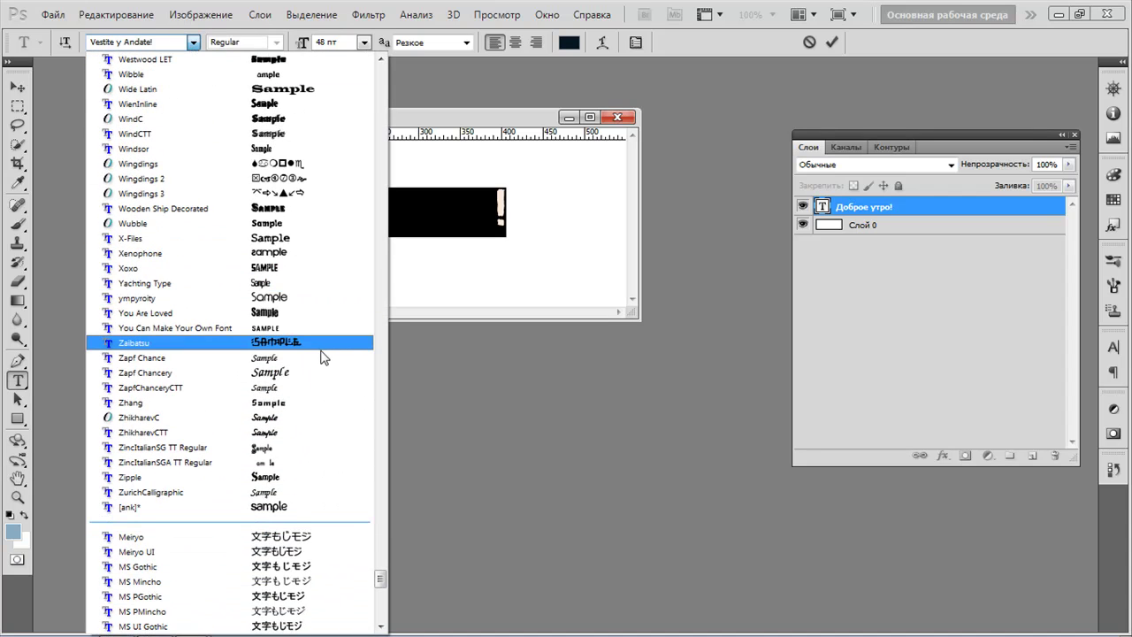
pyautogui.scroll(-9, 323, 349)
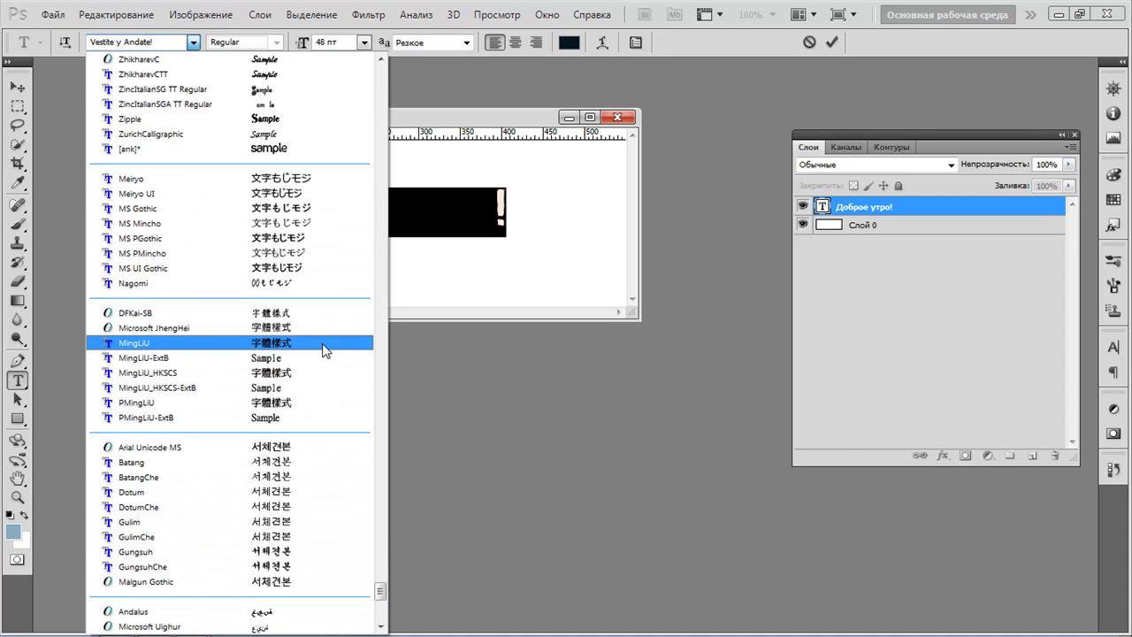
pyautogui.scroll(-2, 323, 349)
pyautogui.scroll(13, 323, 349)
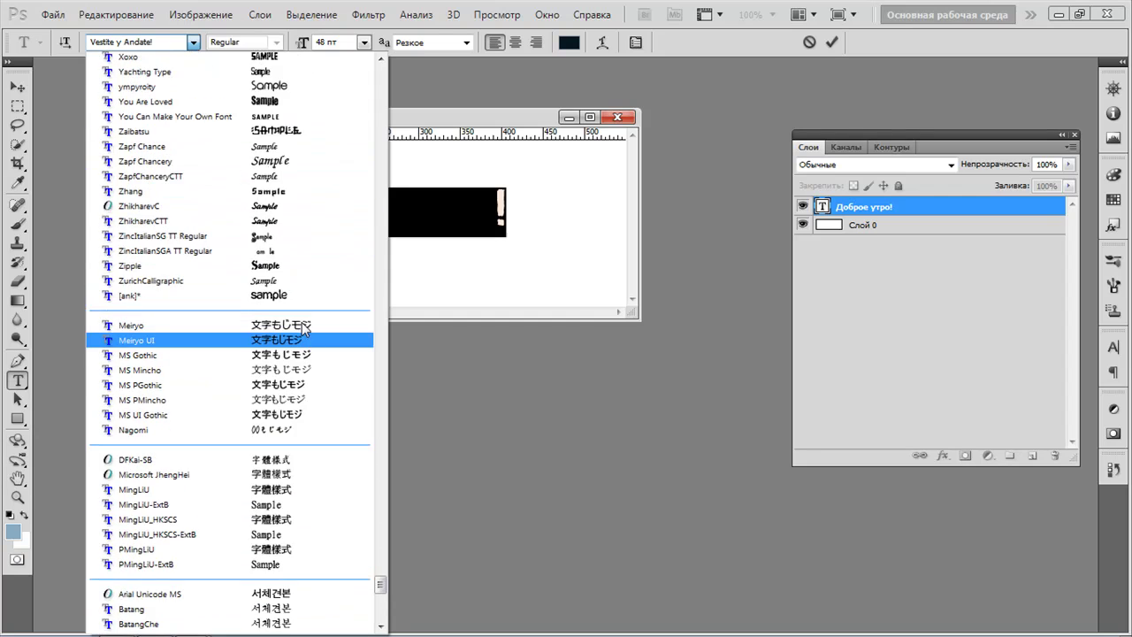
pyautogui.scroll(16, 303, 326)
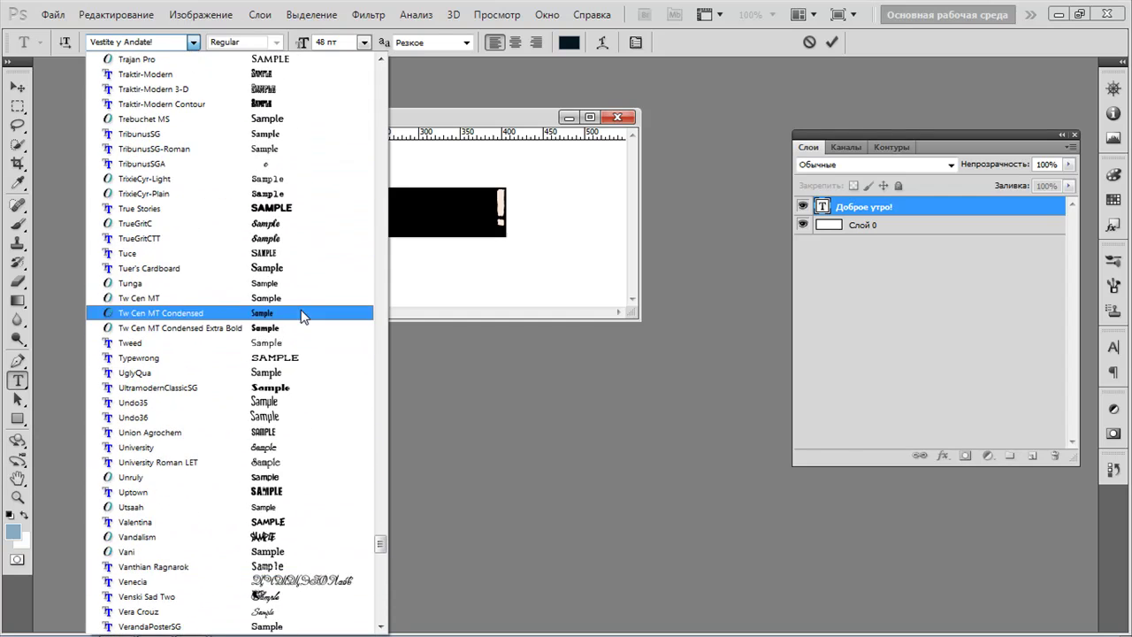
pyautogui.scroll(1, 306, 285)
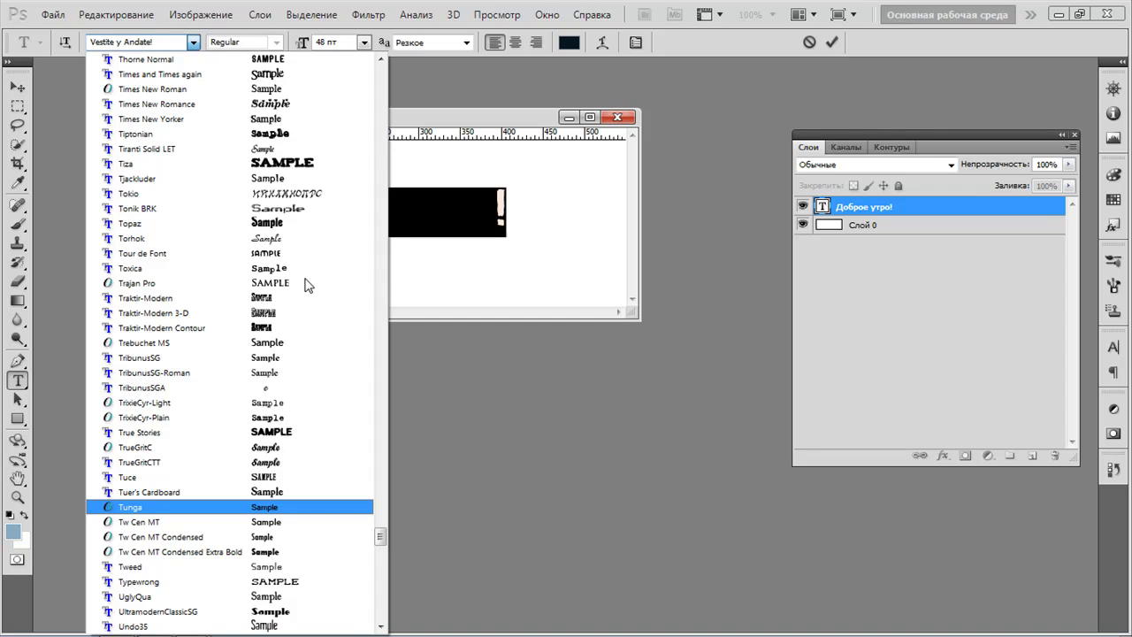
pyautogui.scroll(3, 307, 284)
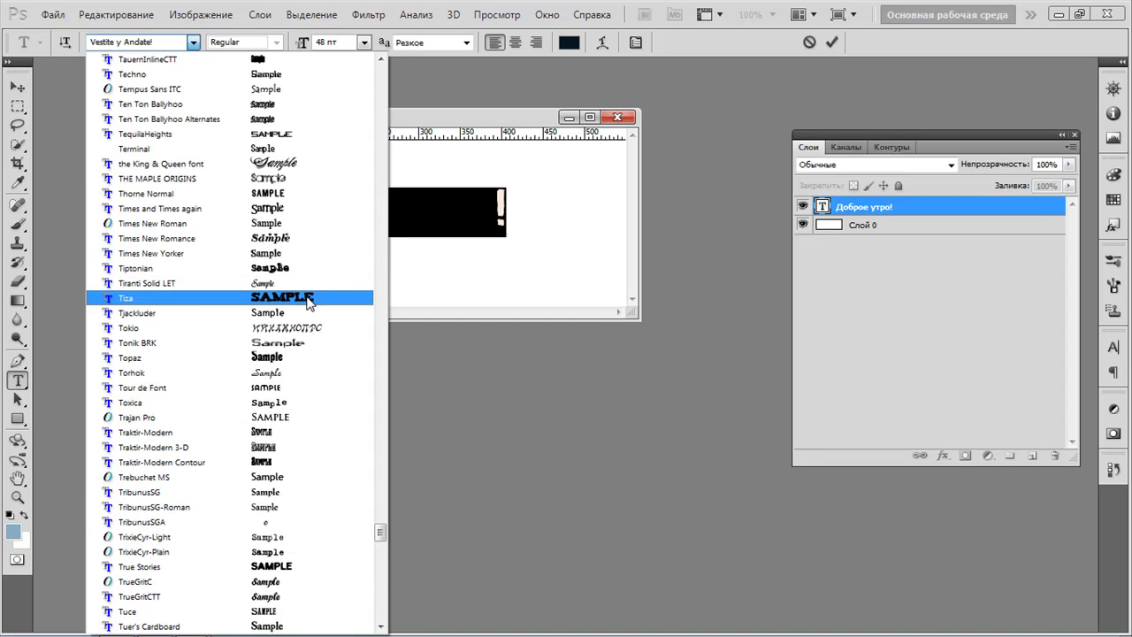
pyautogui.click(308, 299)
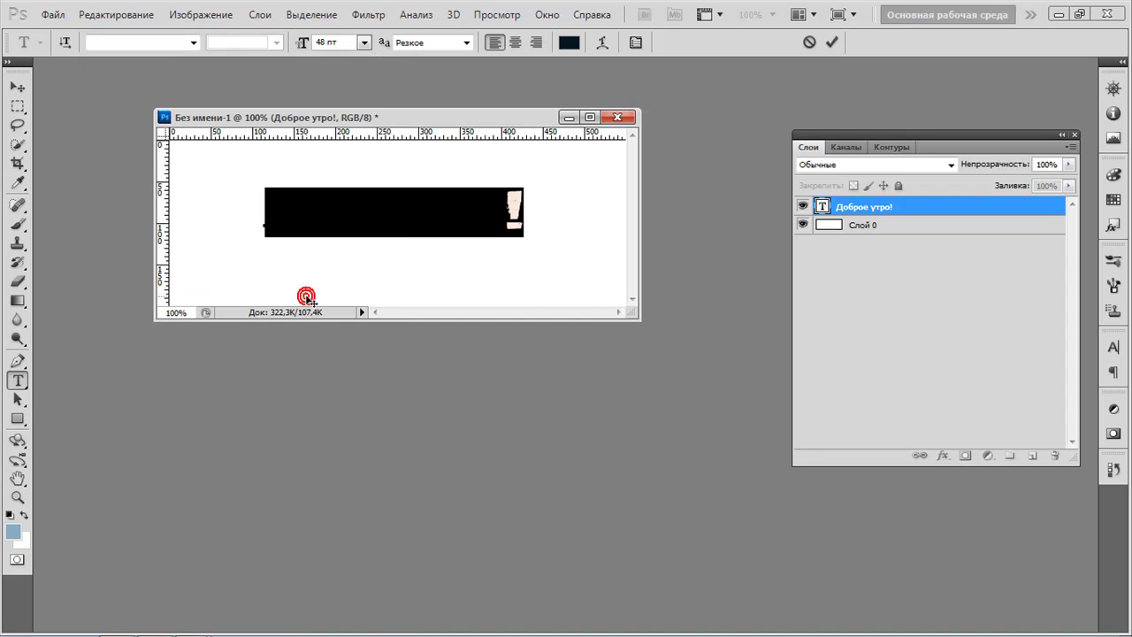
# Apply Tiza to the selected text once more, then try the Smeared font.
pyautogui.click(194, 42)
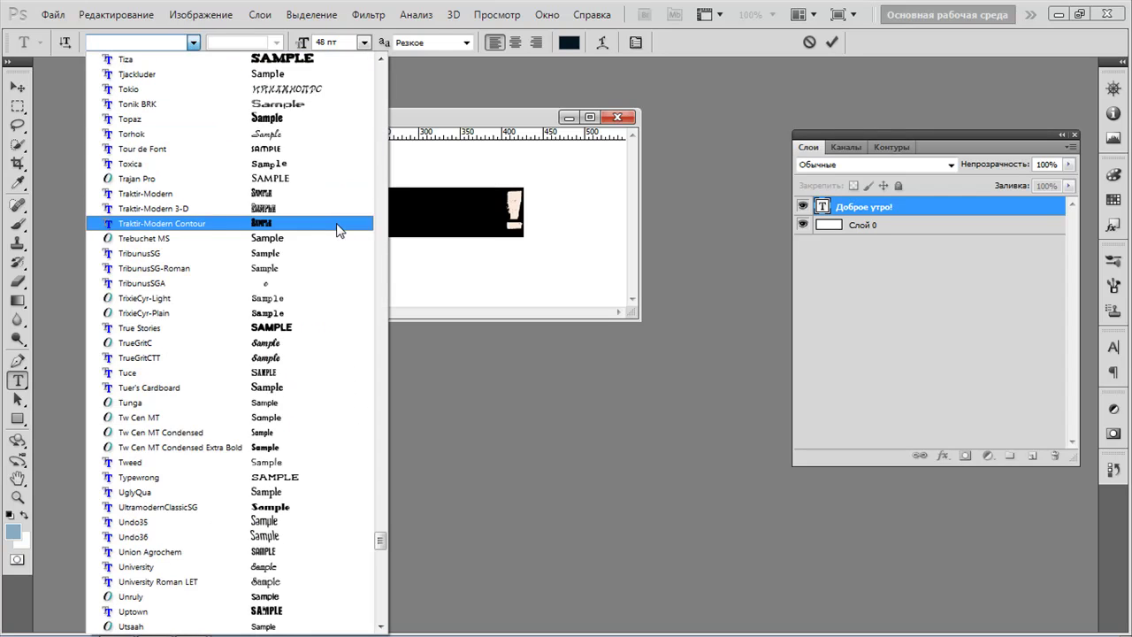
pyautogui.scroll(5, 334, 230)
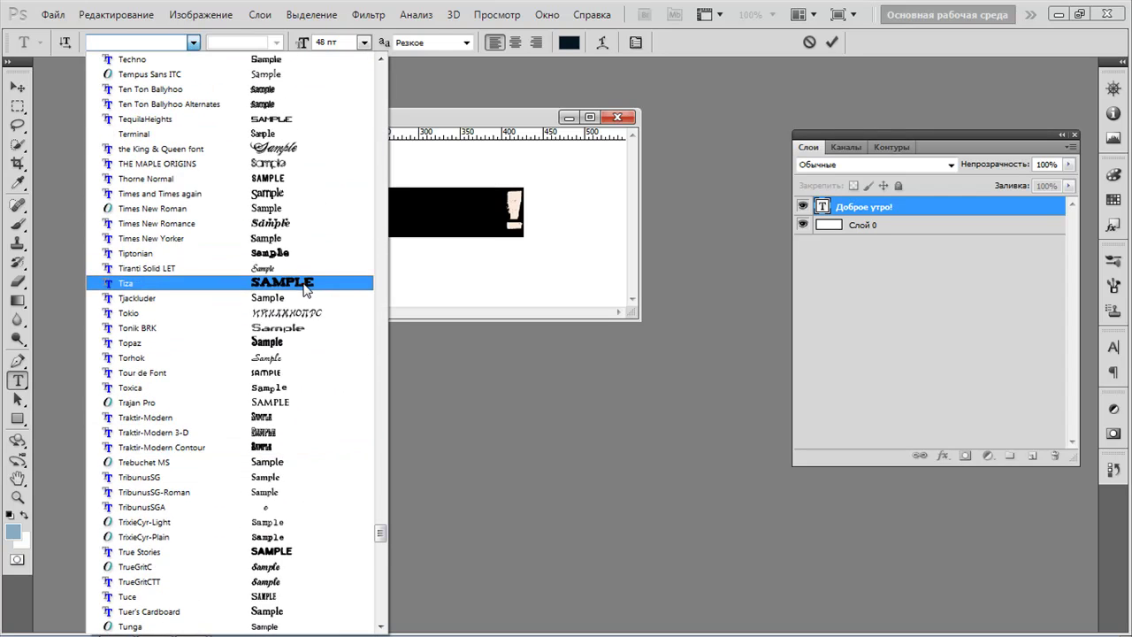
pyautogui.click(305, 282)
pyautogui.click(193, 42)
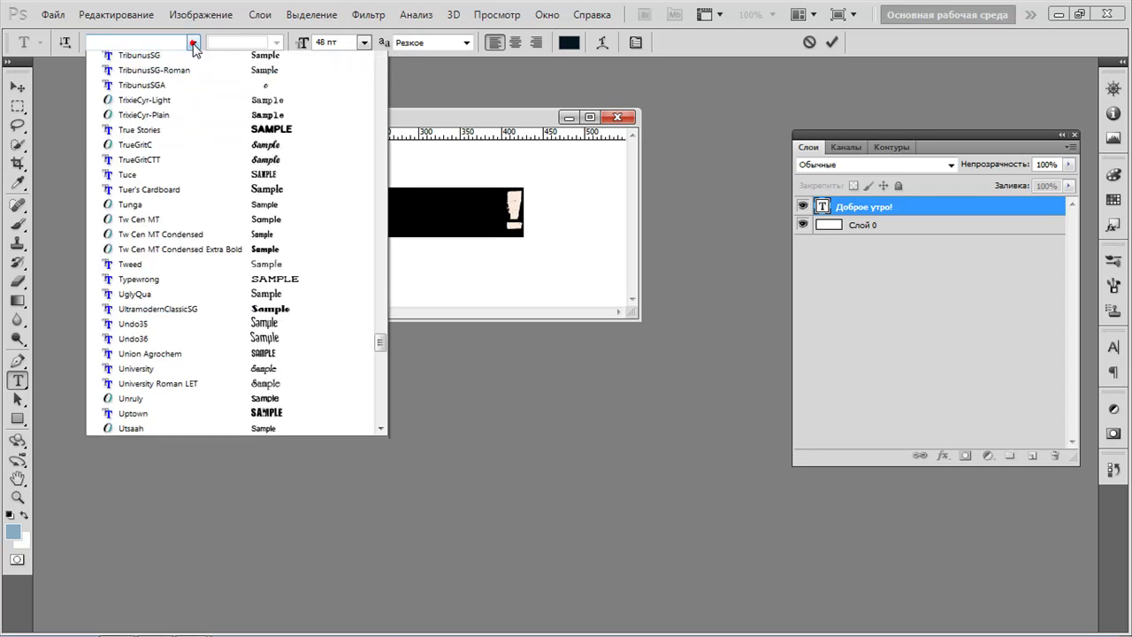
pyautogui.scroll(10, 295, 223)
pyautogui.scroll(6, 299, 229)
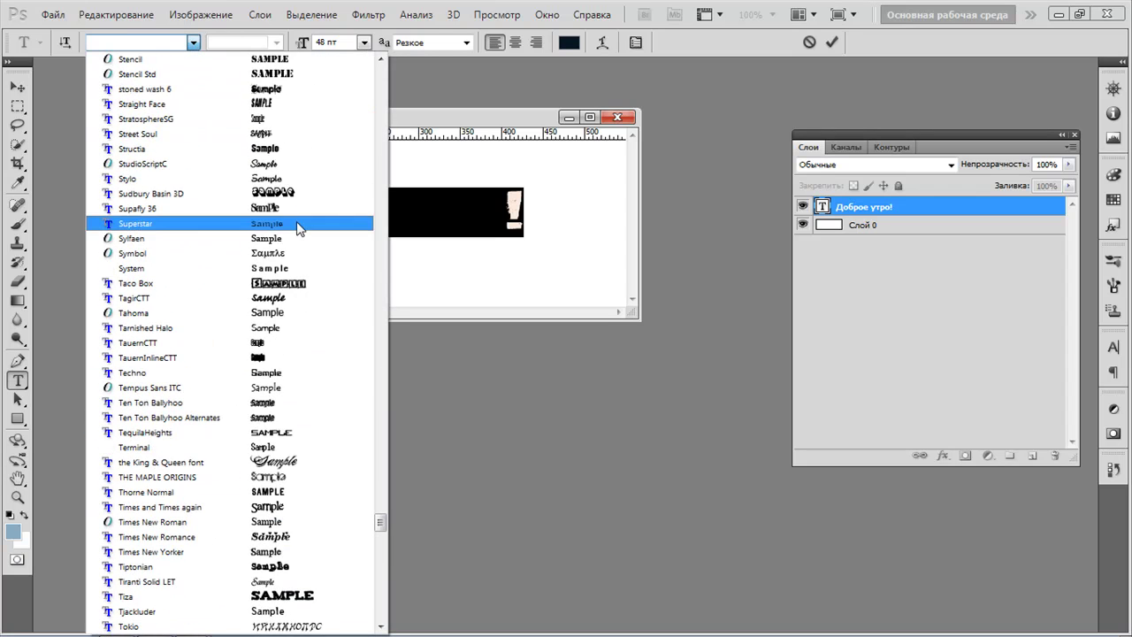
pyautogui.scroll(6, 327, 216)
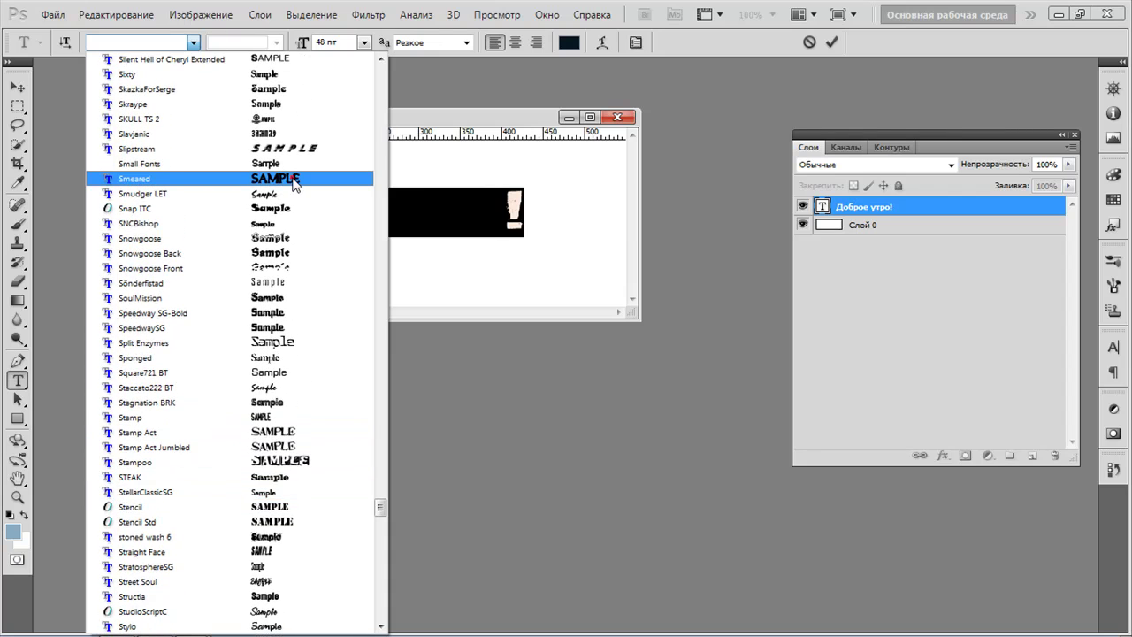
pyautogui.click(295, 180)
# Try the Sand font on the selected "Доброе утро!" text.
pyautogui.click(193, 42)
pyautogui.scroll(5, 325, 186)
pyautogui.scroll(8, 325, 187)
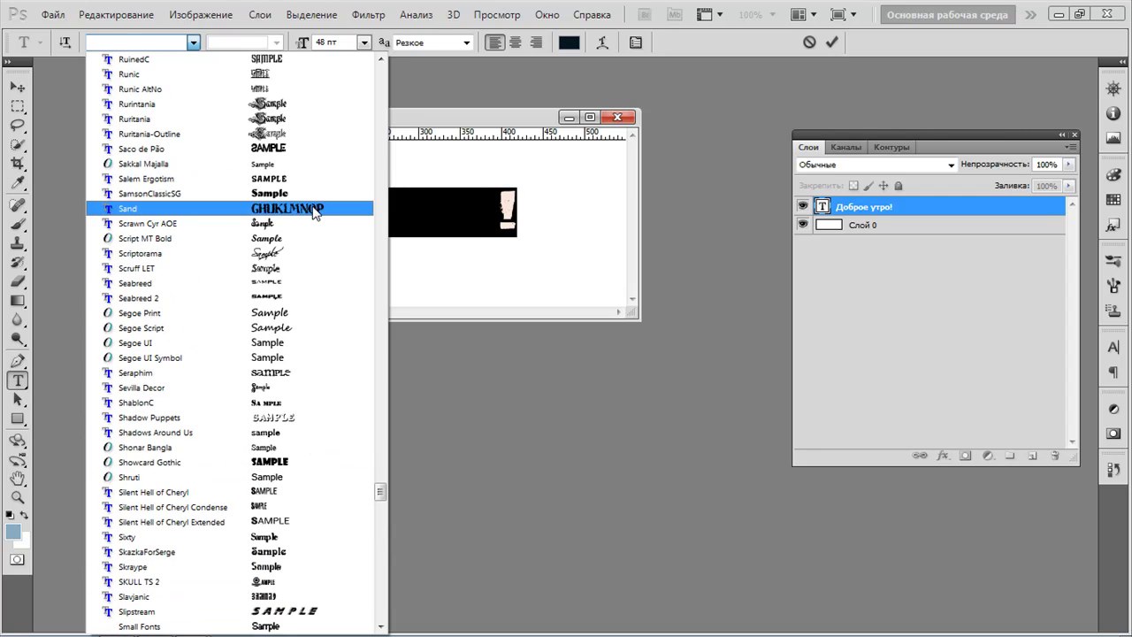
pyautogui.click(318, 208)
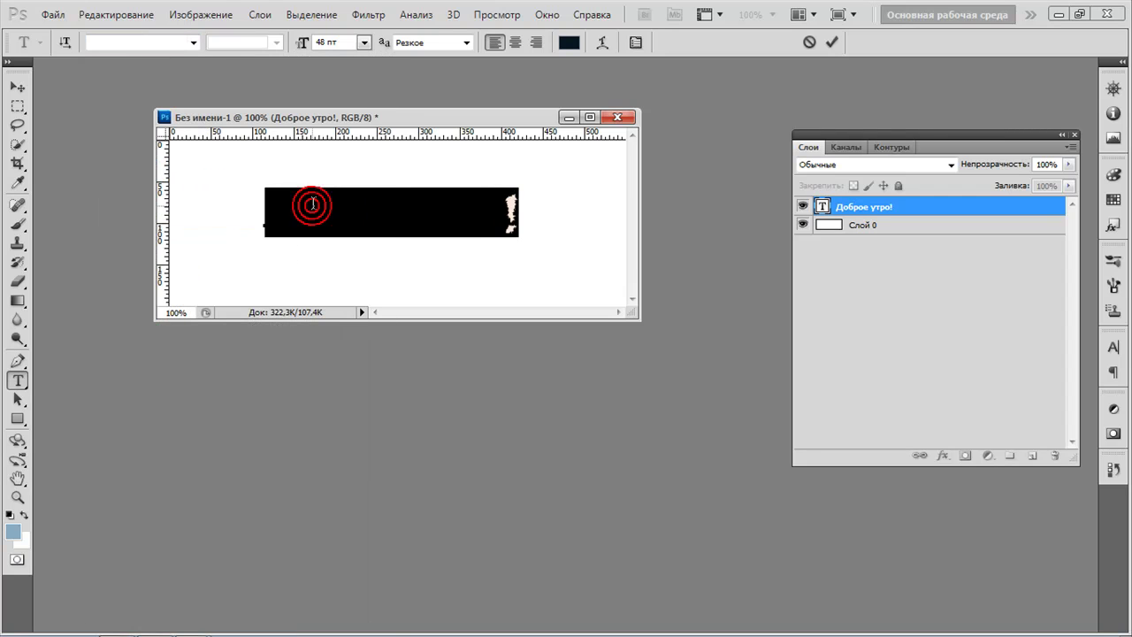
# Set the font of the selected "Доброе утро!" text to Roland.
pyautogui.click(196, 43)
pyautogui.scroll(5, 354, 182)
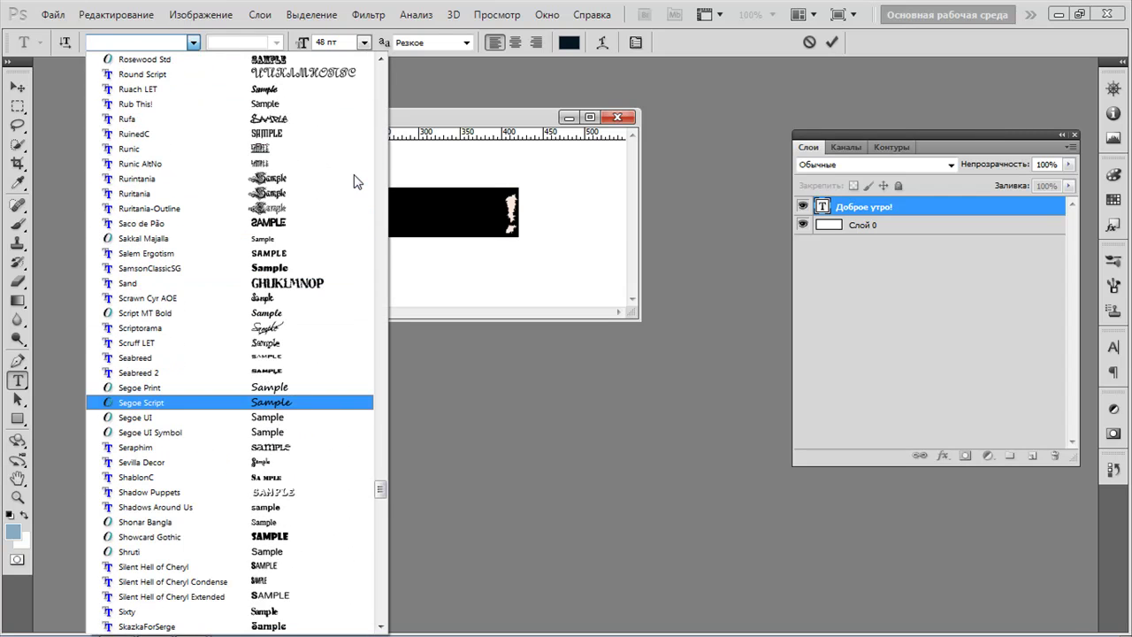
pyautogui.scroll(3, 314, 177)
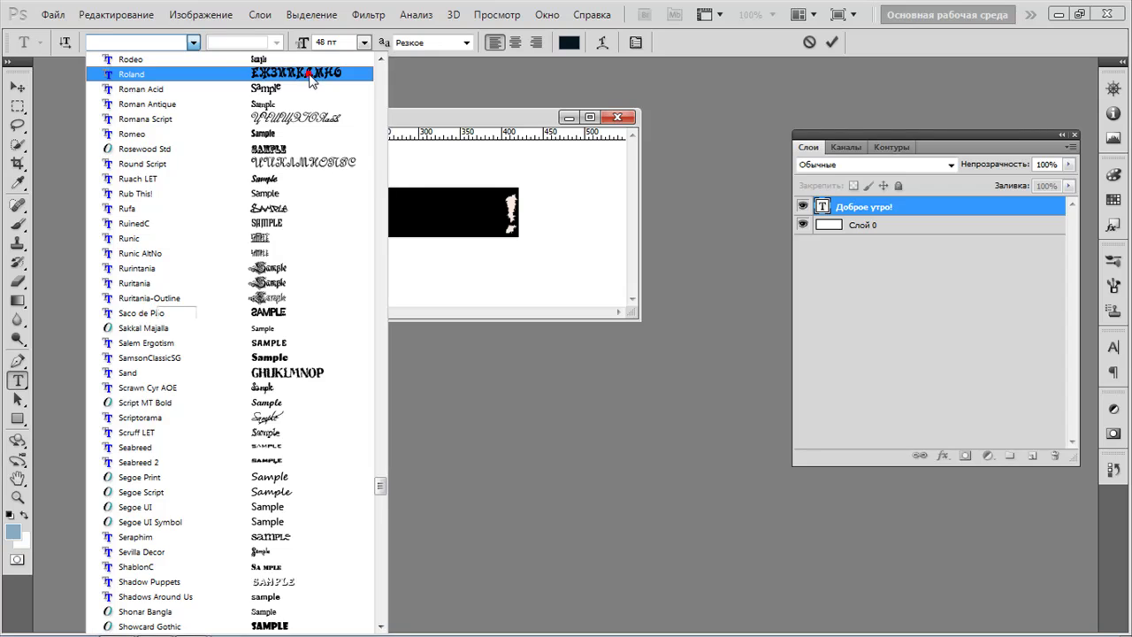
pyautogui.click(308, 75)
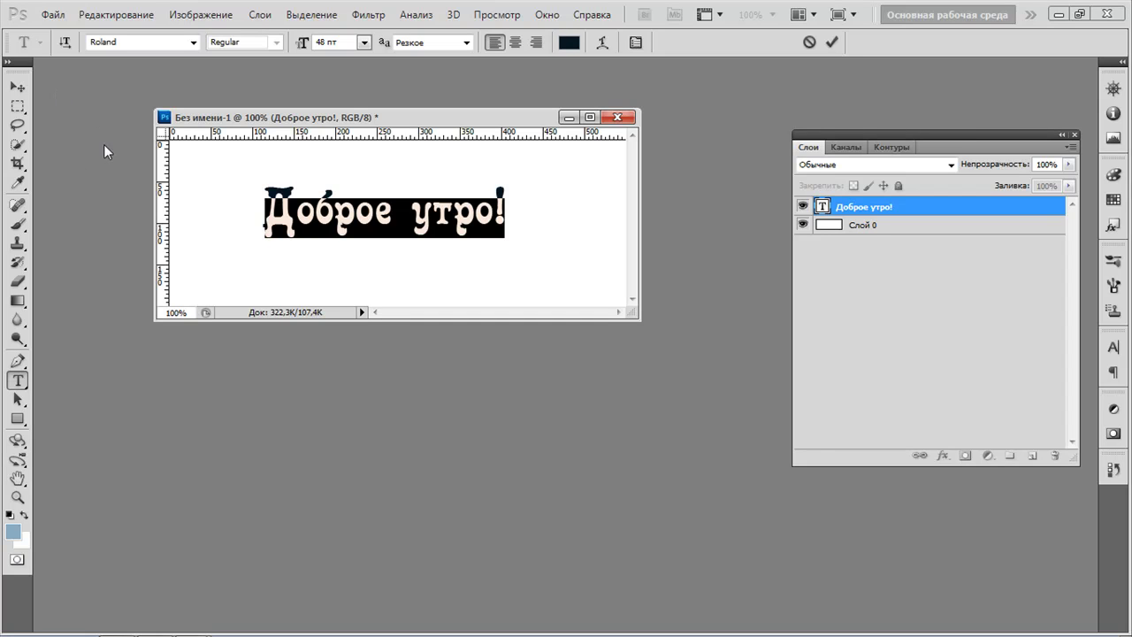
# Enlarge the "Доброе утро!" text to 72 pt and move it back to the middle of the canvas.
pyautogui.click(363, 43)
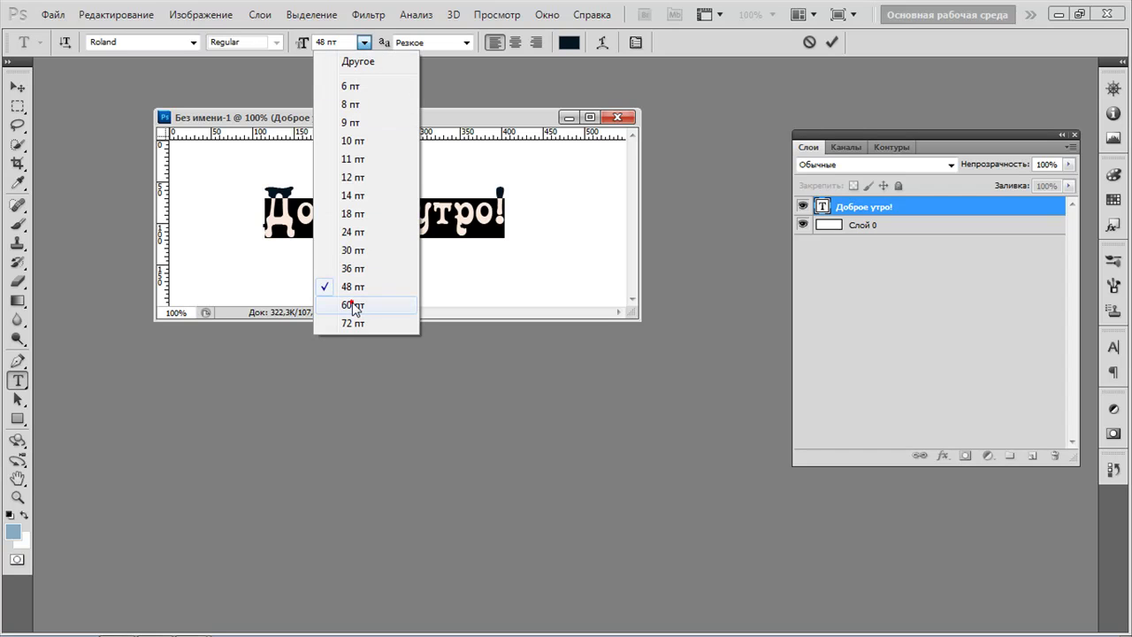
pyautogui.click(353, 306)
pyautogui.click(363, 42)
pyautogui.click(362, 324)
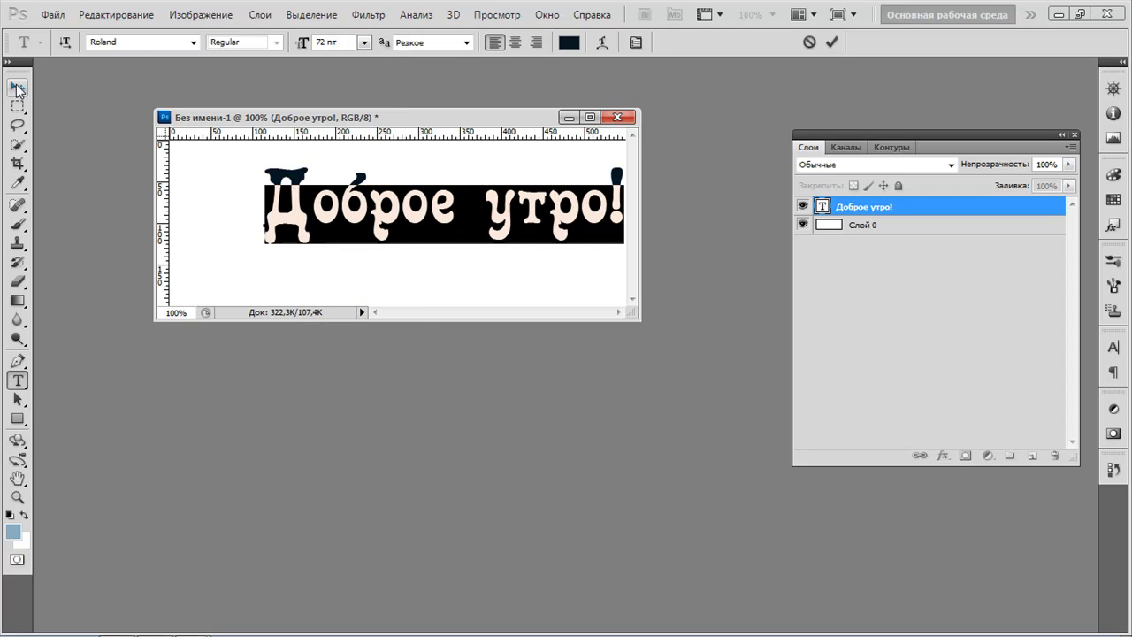
pyautogui.click(17, 88)
pyautogui.moveTo(374, 210); pyautogui.dragTo(345, 228)
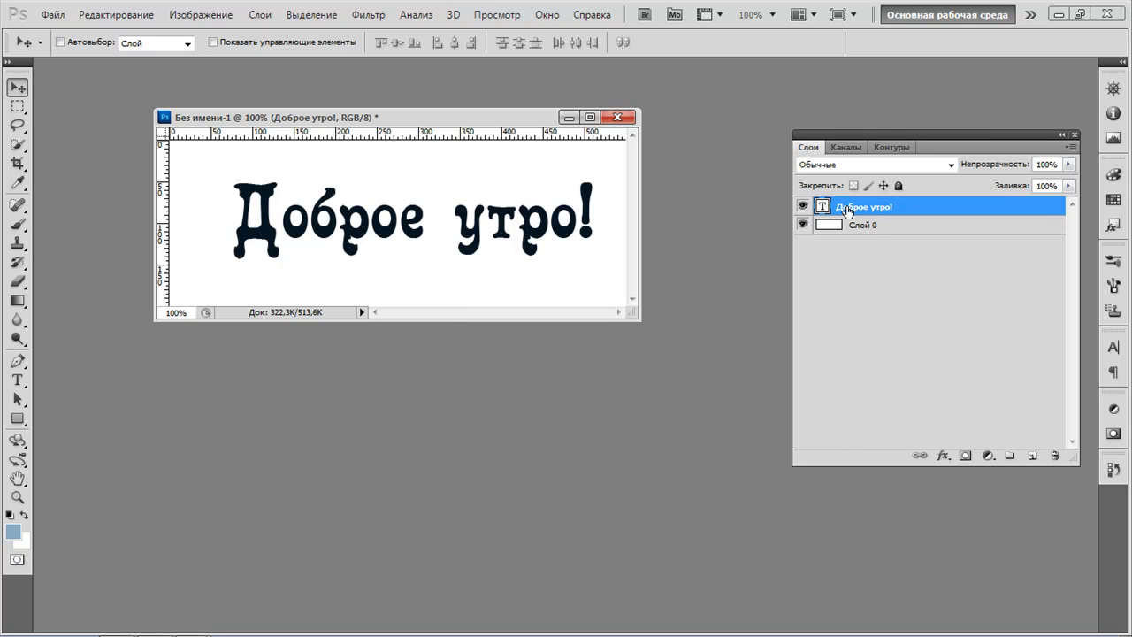
# Delete the white background layer "Слой 0" so that only the text layer remains.
pyautogui.click(864, 227)
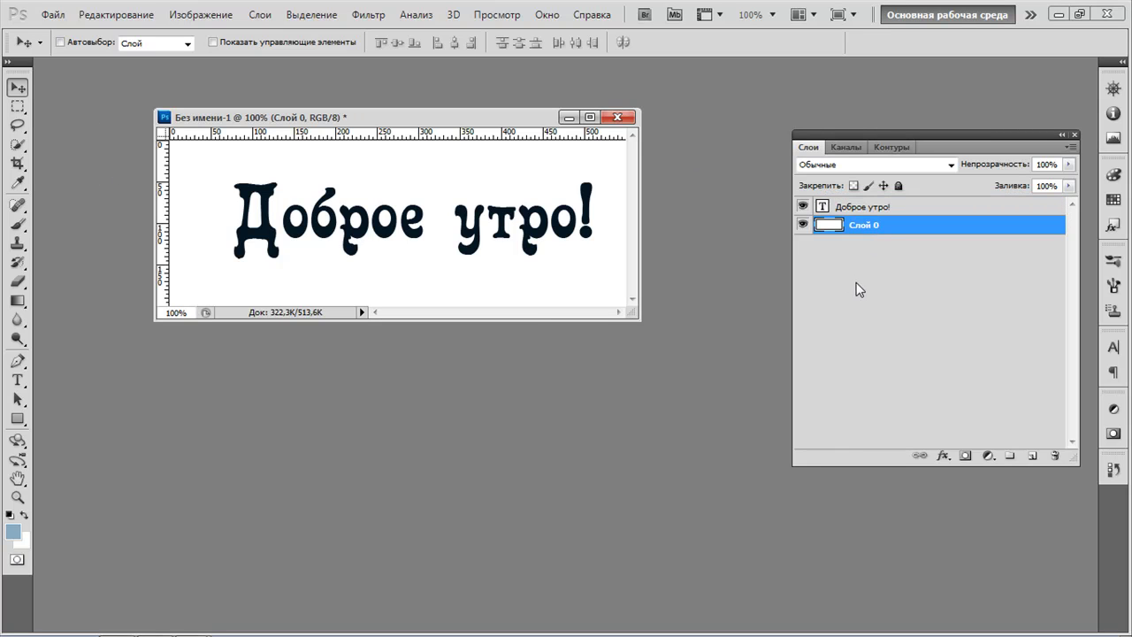
pyautogui.click(1055, 456)
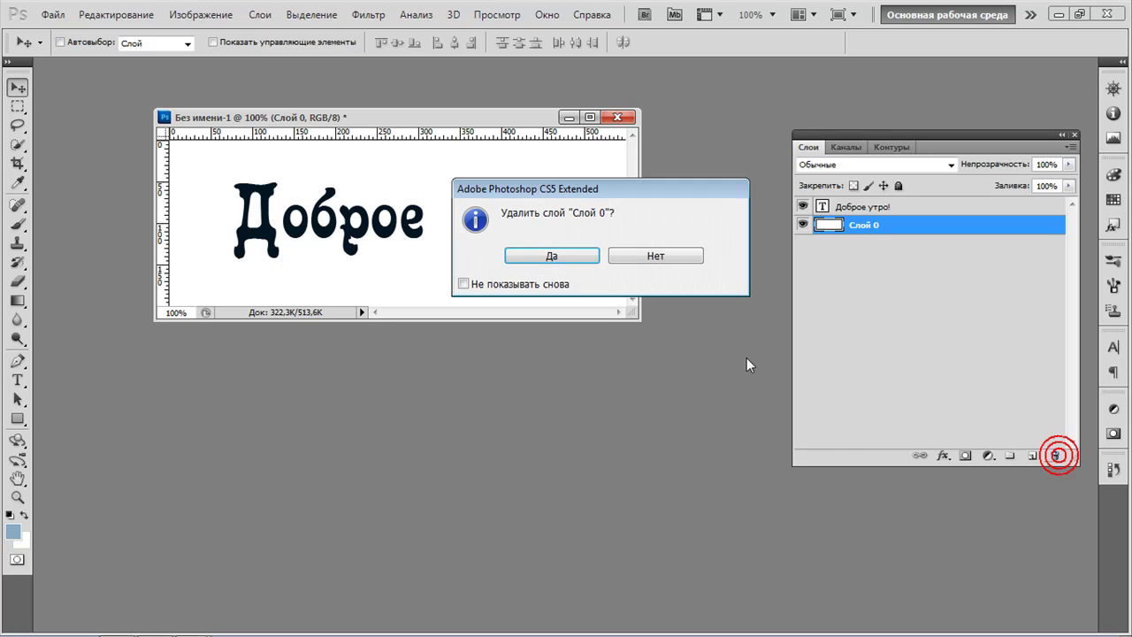
pyautogui.click(551, 256)
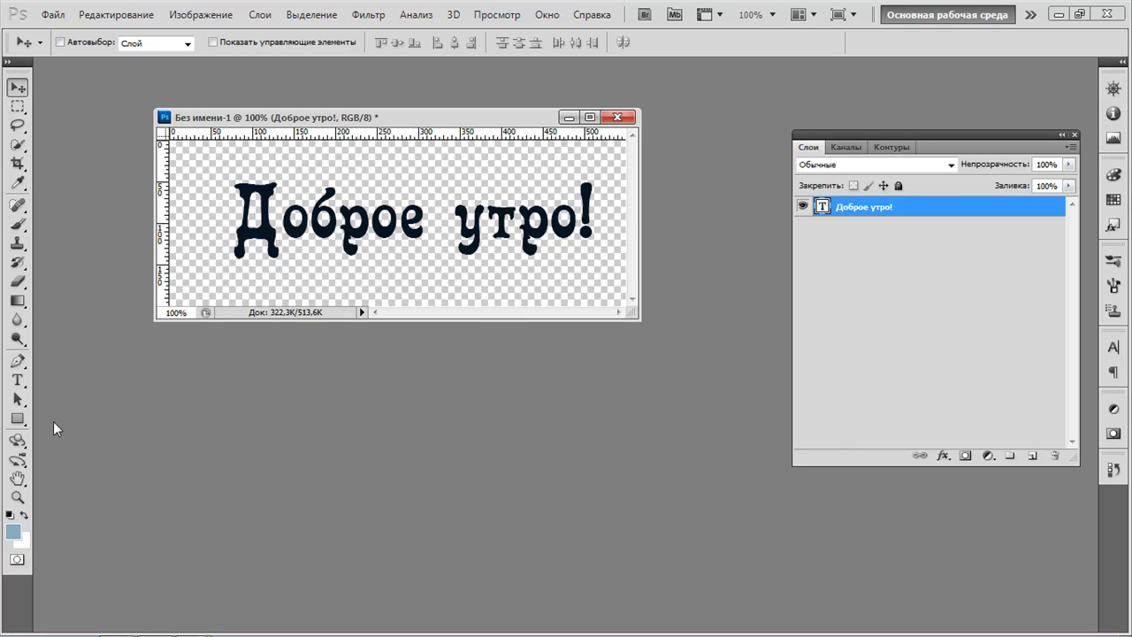
# Select the whole "Доброе утро!" text, recolor it bright yellow #f3f611 and finish editing with the Move tool.
pyautogui.click(24, 383)
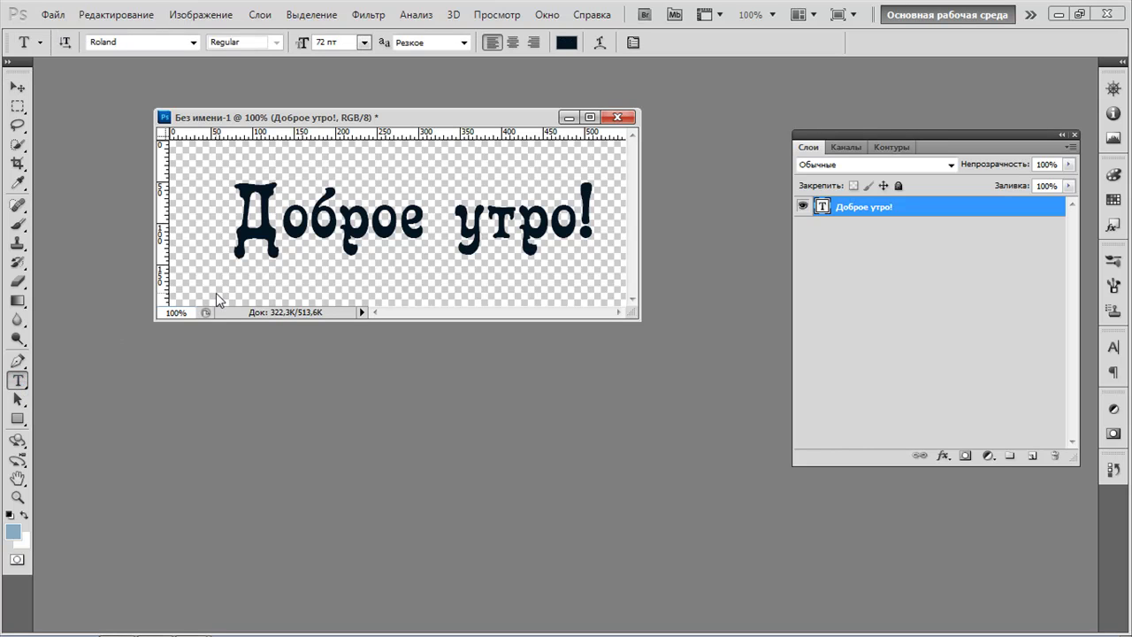
pyautogui.click(237, 228)
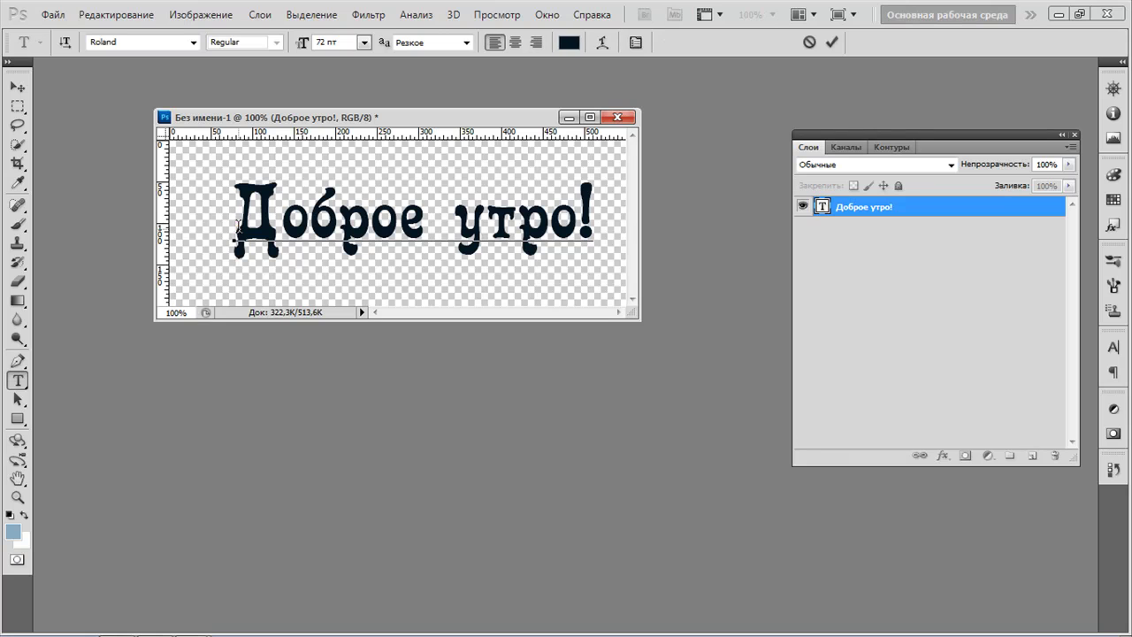
pyautogui.moveTo(236, 235); pyautogui.dragTo(583, 250)
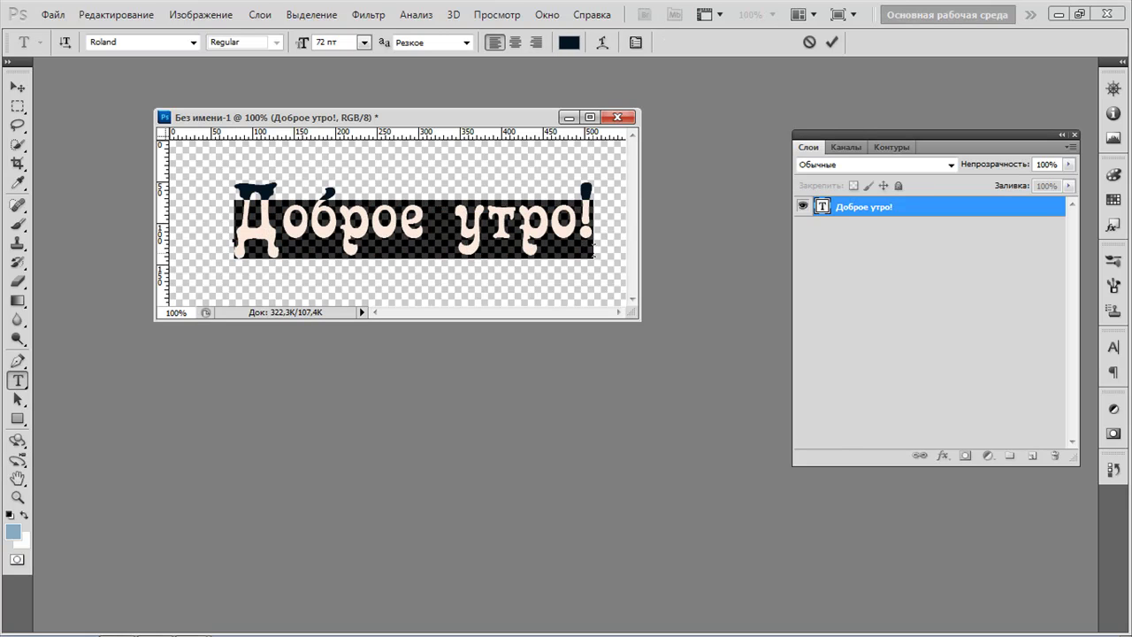
pyautogui.click(570, 48)
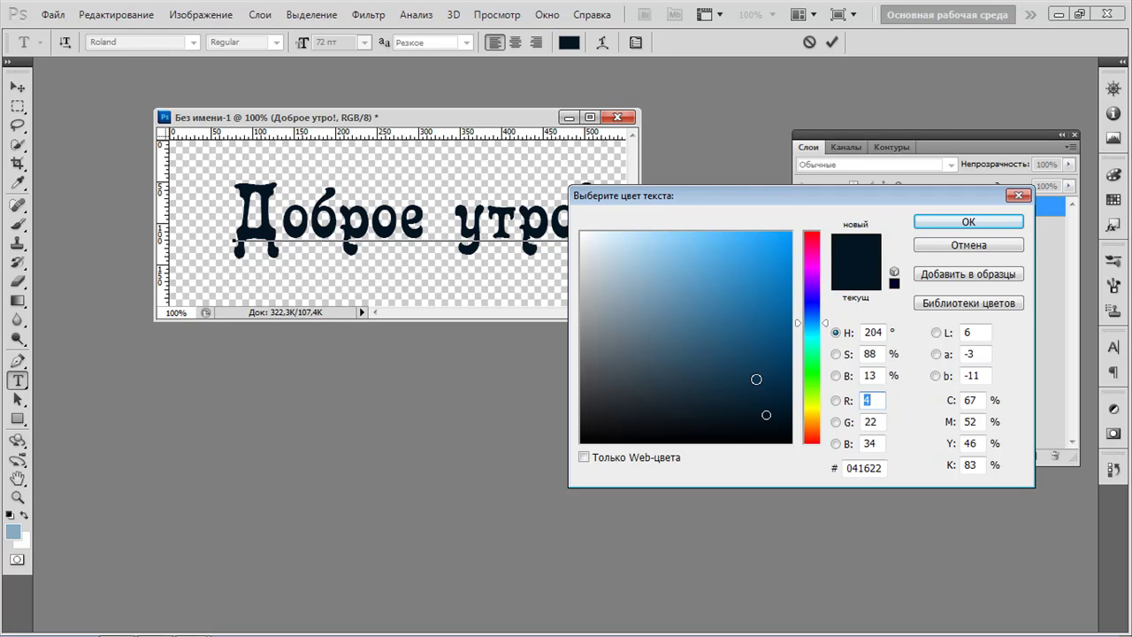
pyautogui.click(811, 406)
pyautogui.click(777, 239)
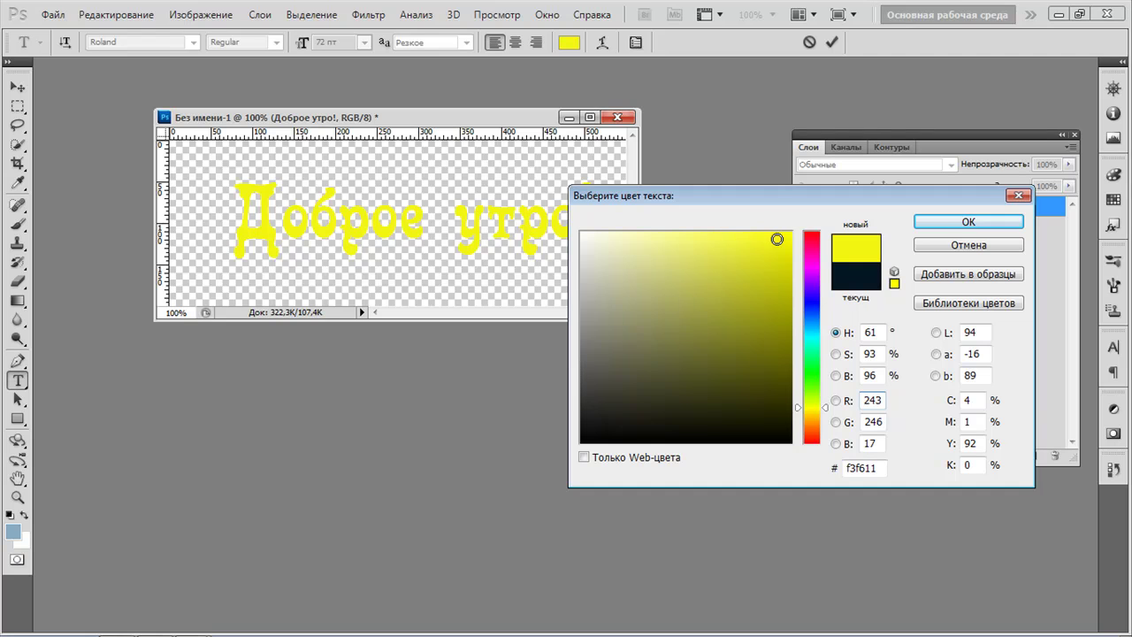
pyautogui.click(951, 225)
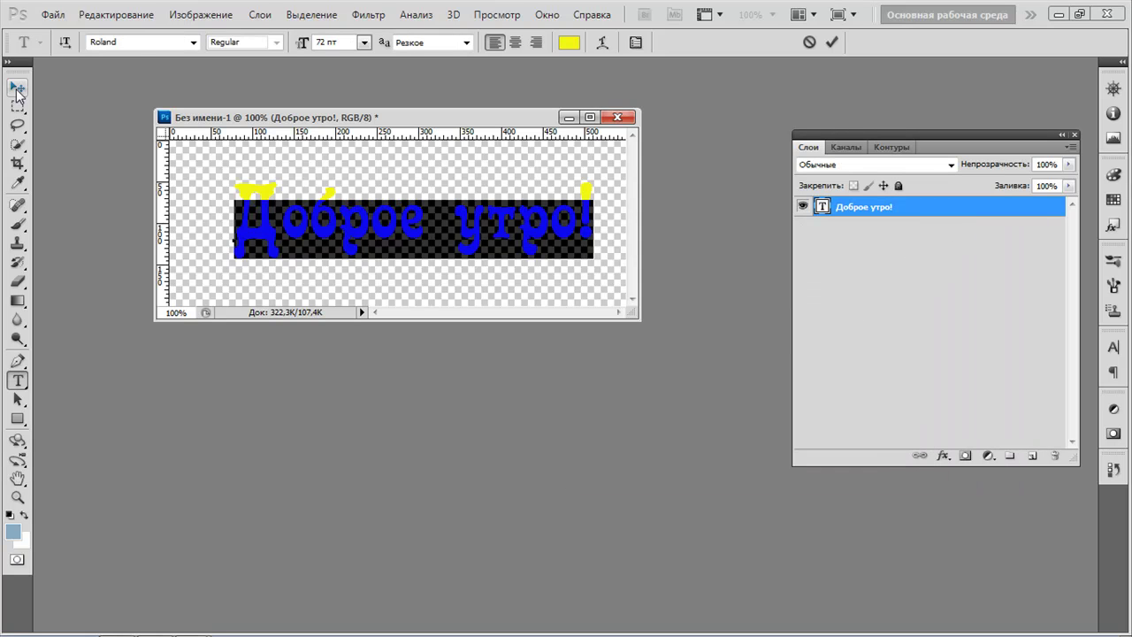
pyautogui.click(17, 89)
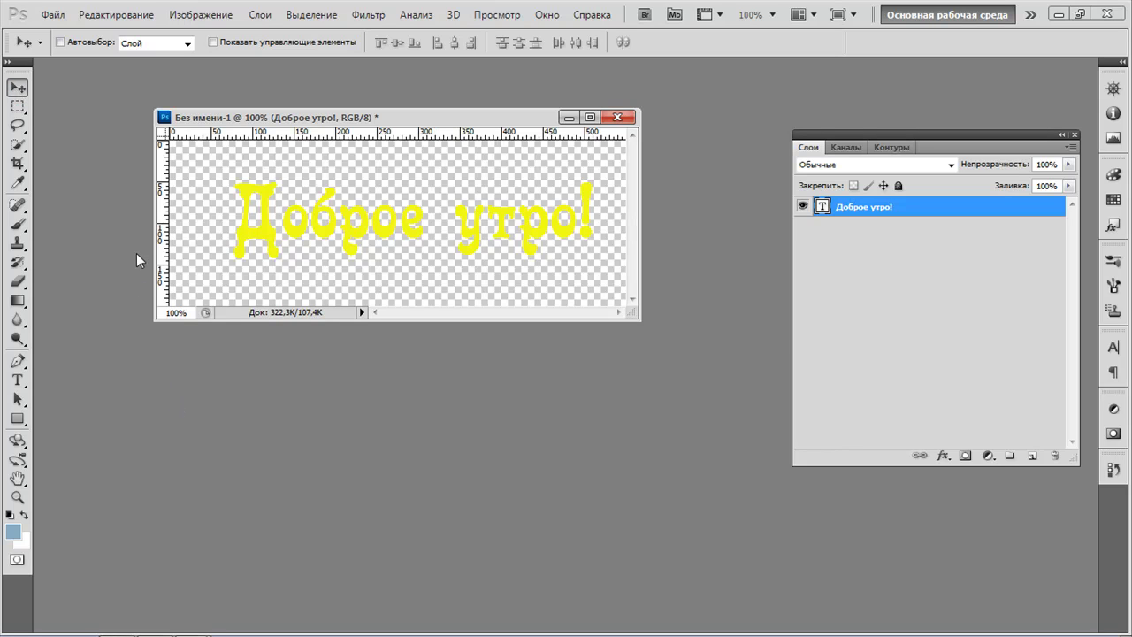
# Add a red Наложение цвета (Color Overlay) layer style to the "Доброе утро!" text and move the style dialog off the lettering.
pyautogui.click(260, 15)
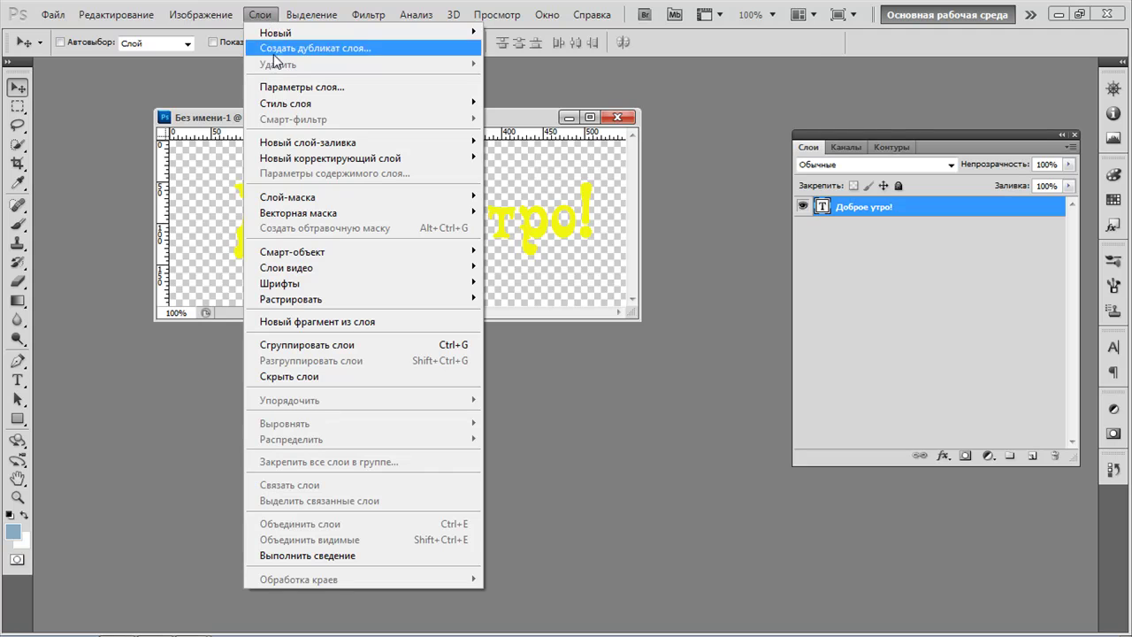
pyautogui.moveTo(316, 104)
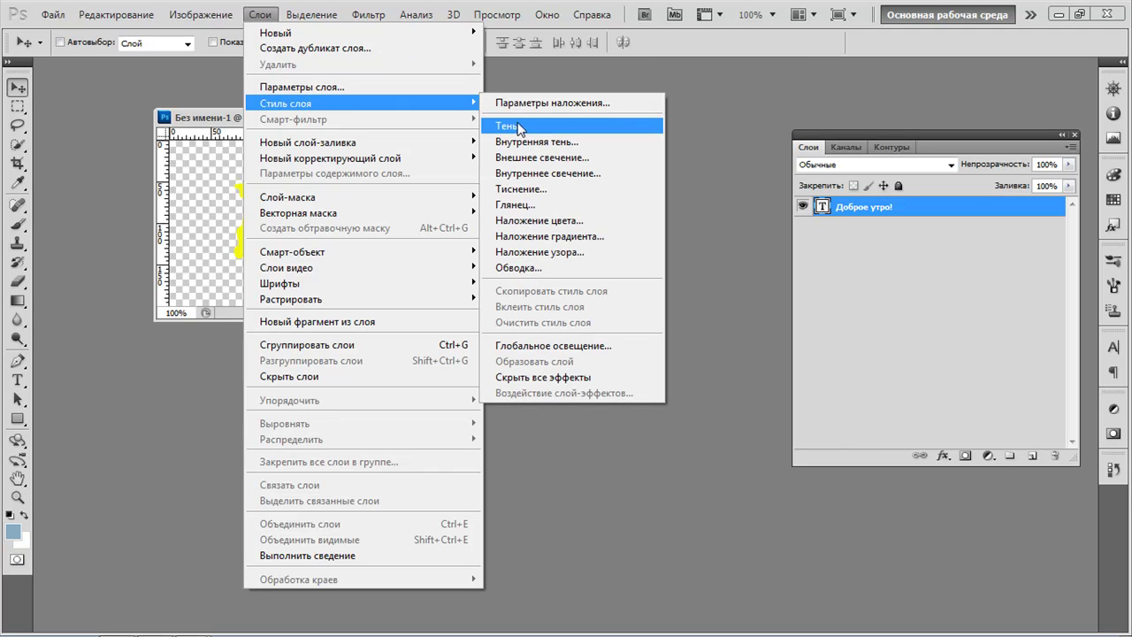
pyautogui.click(547, 221)
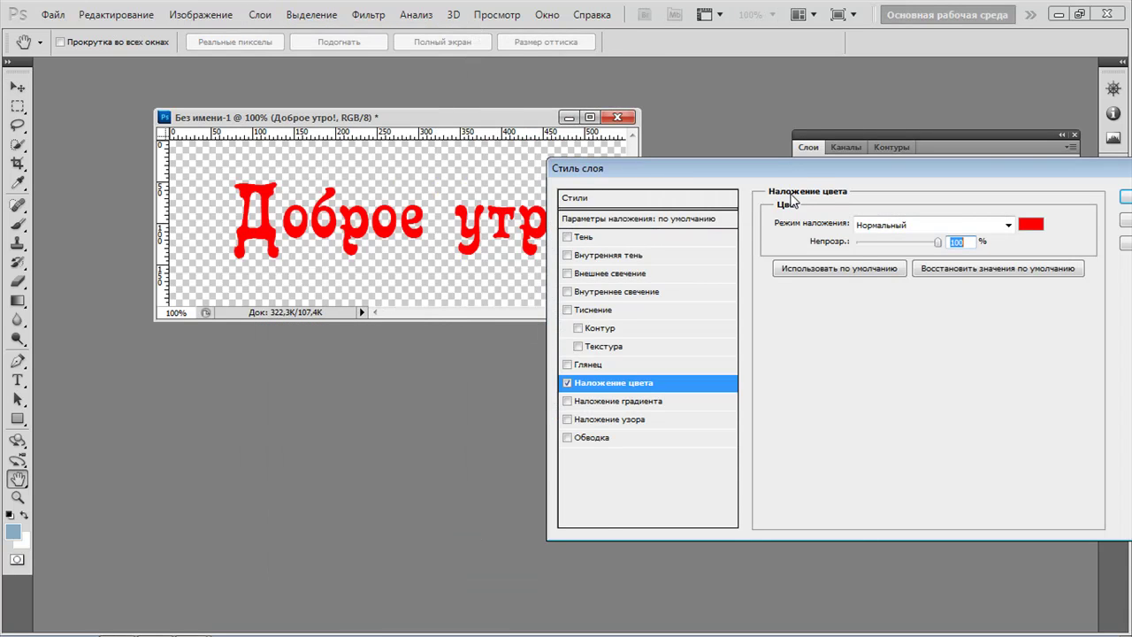
pyautogui.moveTo(808, 174); pyautogui.dragTo(804, 119)
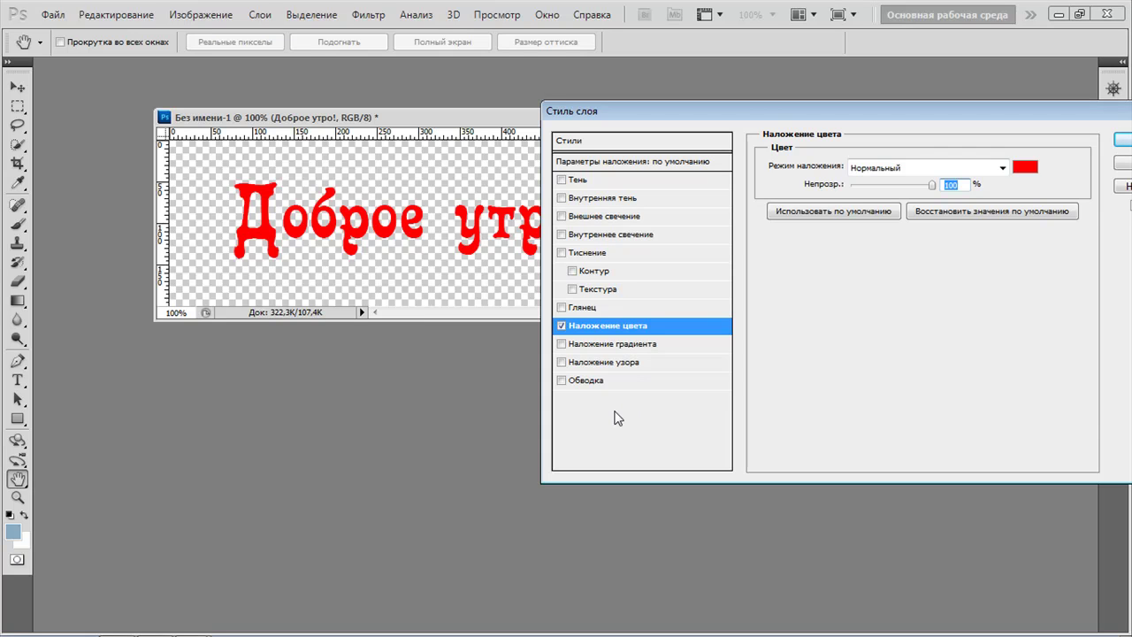
# Enable the Обводка (Stroke) effect on the text and change its color to a medium green with hue 104°.
pyautogui.click(562, 380)
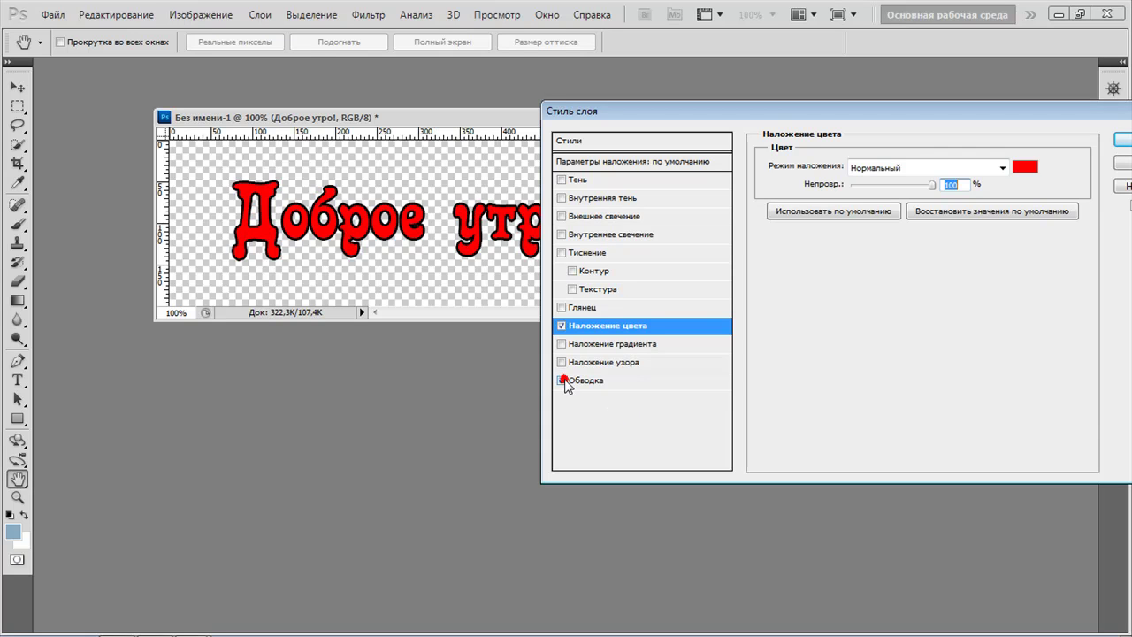
pyautogui.click(589, 379)
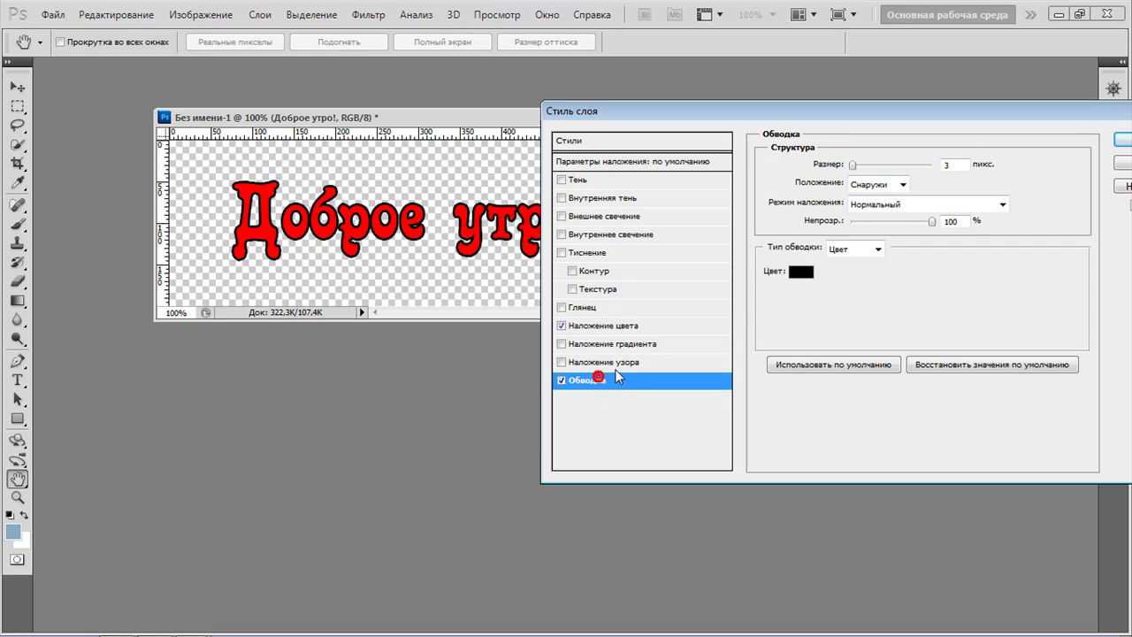
pyautogui.click(801, 277)
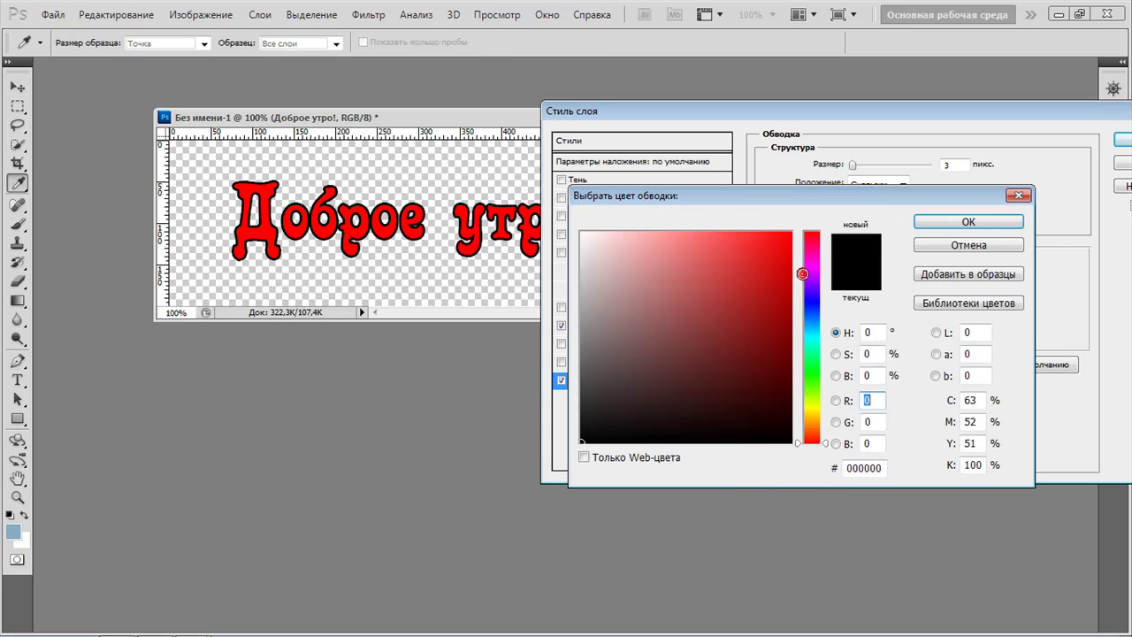
pyautogui.click(814, 384)
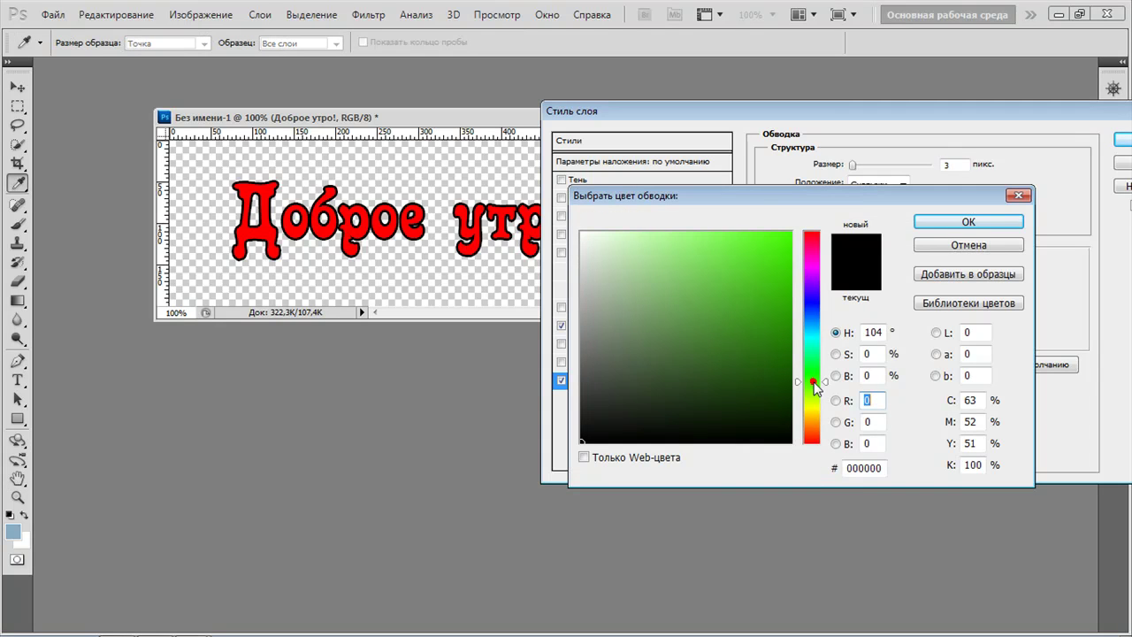
pyautogui.click(777, 294)
pyautogui.click(953, 223)
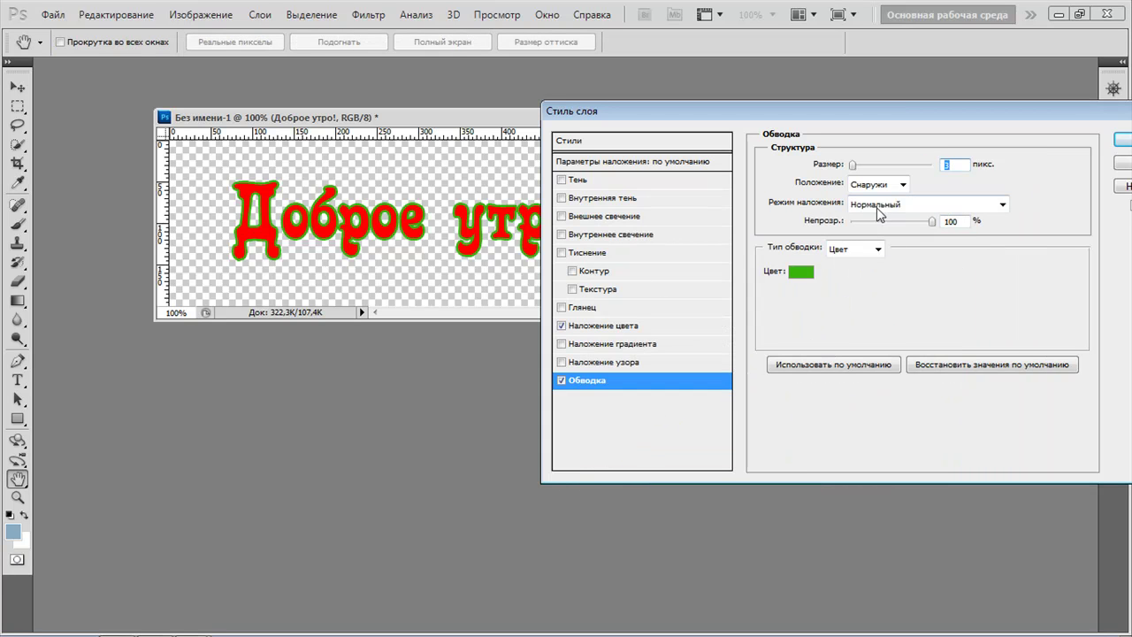
# Try the stroke positions Внутри, Из центра and Снаружи, and compare a thicker stroke with the 3 px size.
pyautogui.click(902, 185)
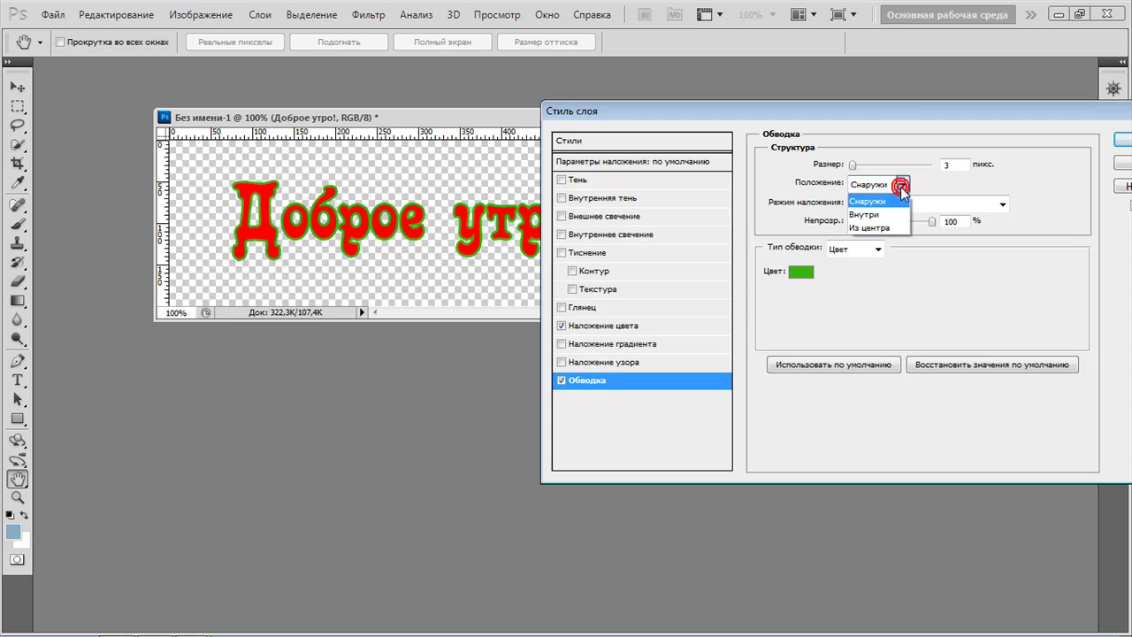
pyautogui.click(888, 214)
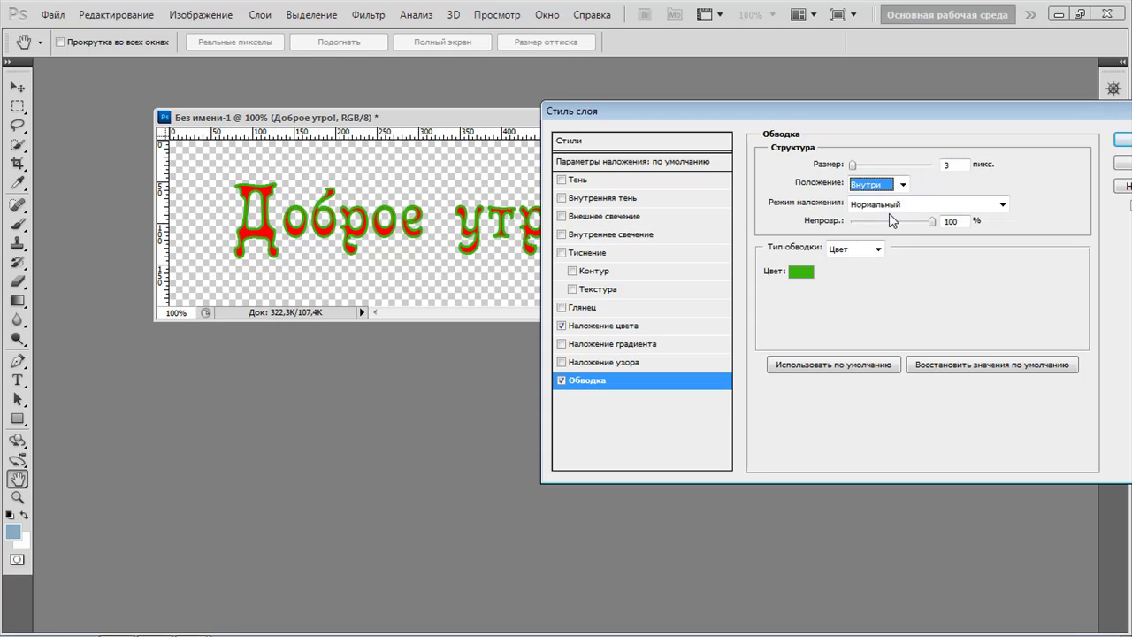
pyautogui.click(901, 185)
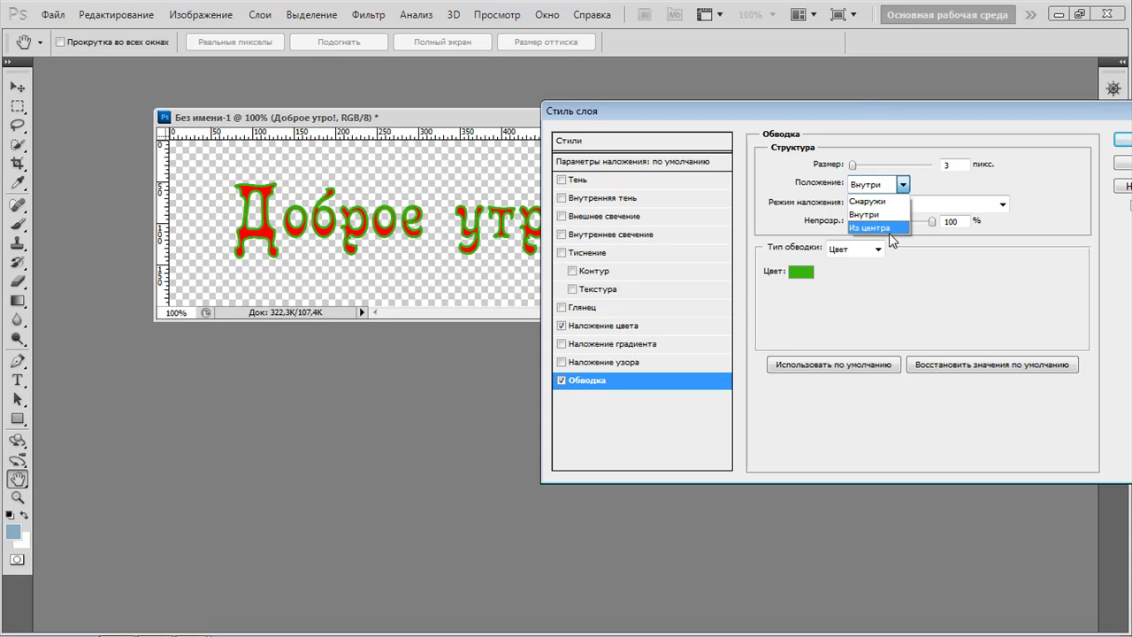
pyautogui.click(889, 230)
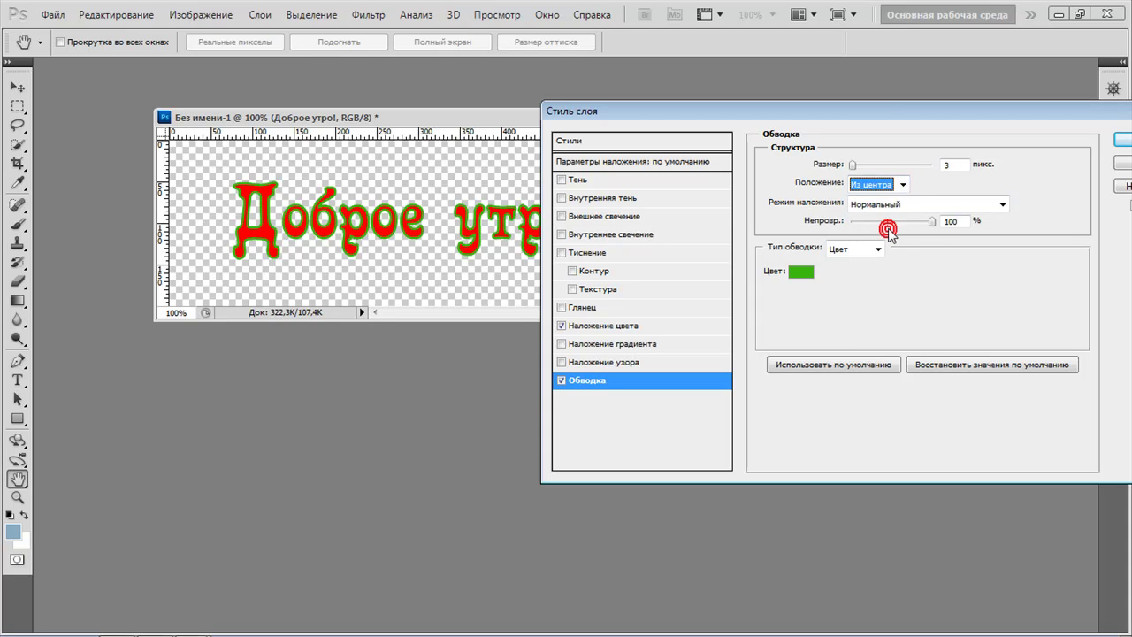
pyautogui.click(903, 184)
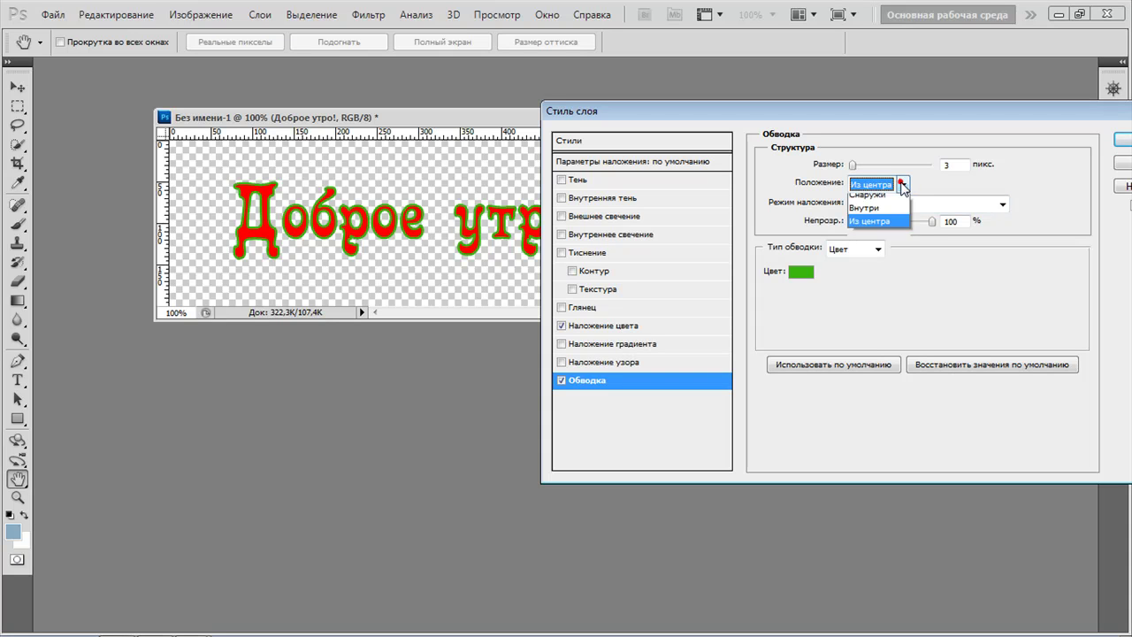
pyautogui.click(887, 196)
pyautogui.moveTo(855, 170)
pyautogui.mouseDown()
pyautogui.moveTo(887, 174)
pyautogui.moveTo(857, 182)
pyautogui.mouseUp()
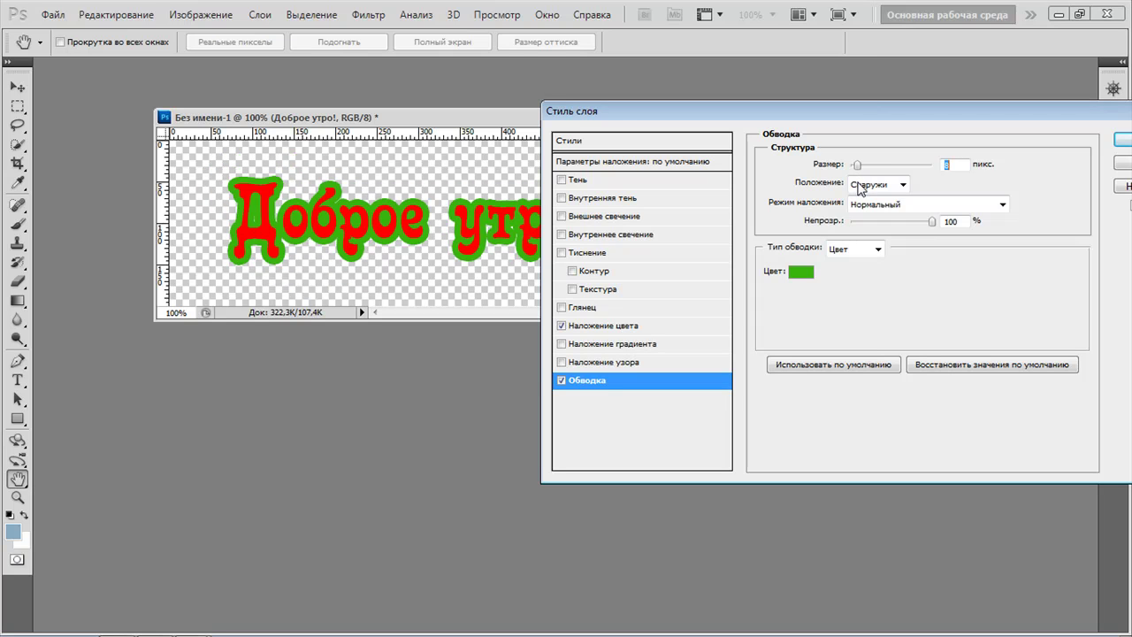
pyautogui.moveTo(860, 186); pyautogui.dragTo(854, 187)
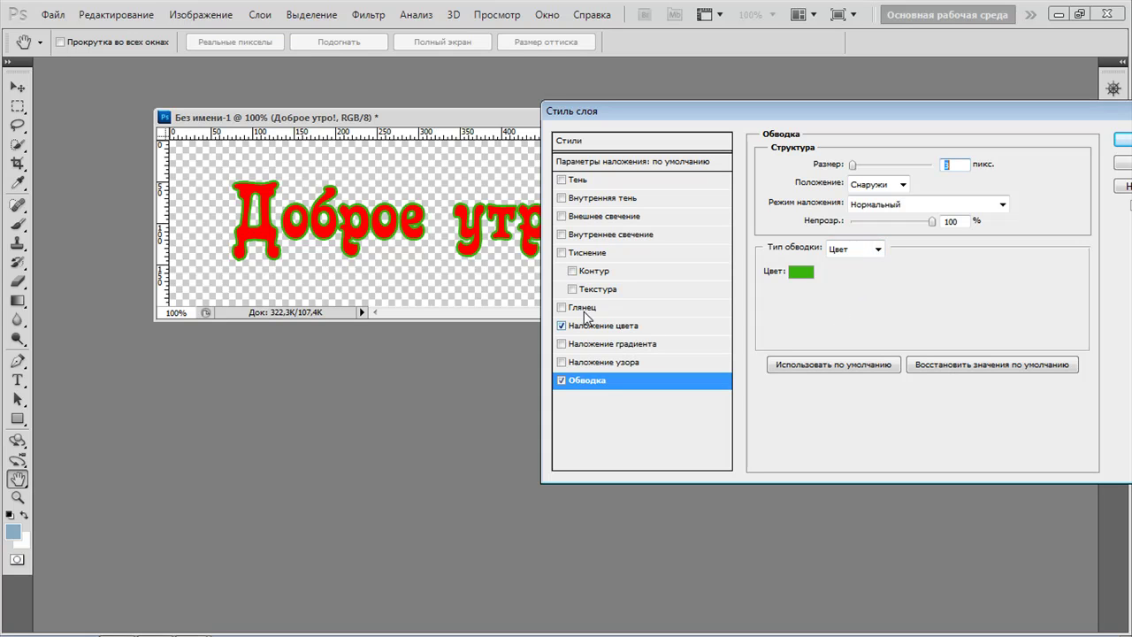
# Try the Тиснение (Bevel and Emboss) effect with 195% depth and different softening amounts, and turn the effect off again.
pyautogui.click(560, 253)
pyautogui.click(595, 254)
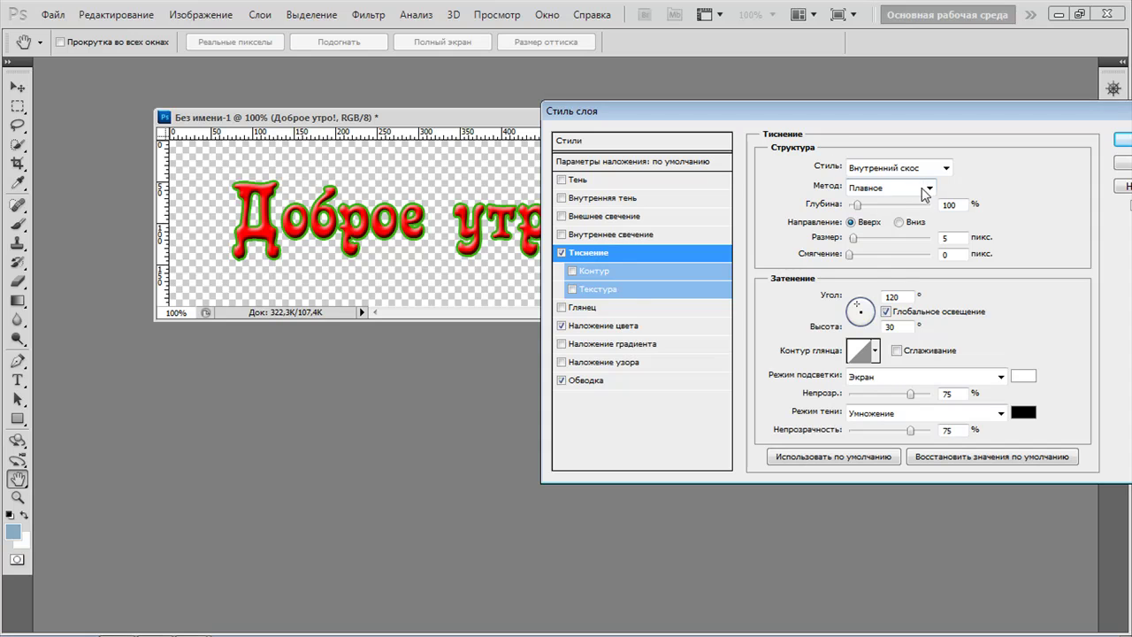
pyautogui.moveTo(859, 213)
pyautogui.mouseDown()
pyautogui.moveTo(888, 212)
pyautogui.moveTo(846, 221)
pyautogui.moveTo(873, 229)
pyautogui.mouseUp()
pyautogui.hotkey('ctrl', 'z')
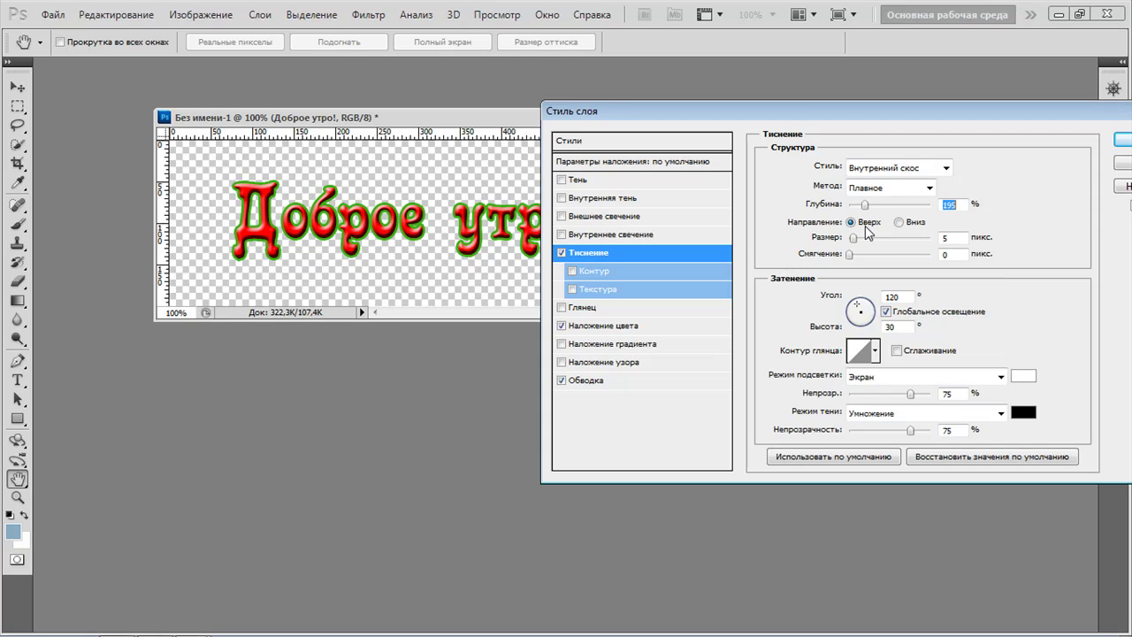
pyautogui.moveTo(853, 253)
pyautogui.mouseDown()
pyautogui.moveTo(898, 255)
pyautogui.moveTo(852, 261)
pyautogui.moveTo(901, 265)
pyautogui.moveTo(863, 271)
pyautogui.mouseUp()
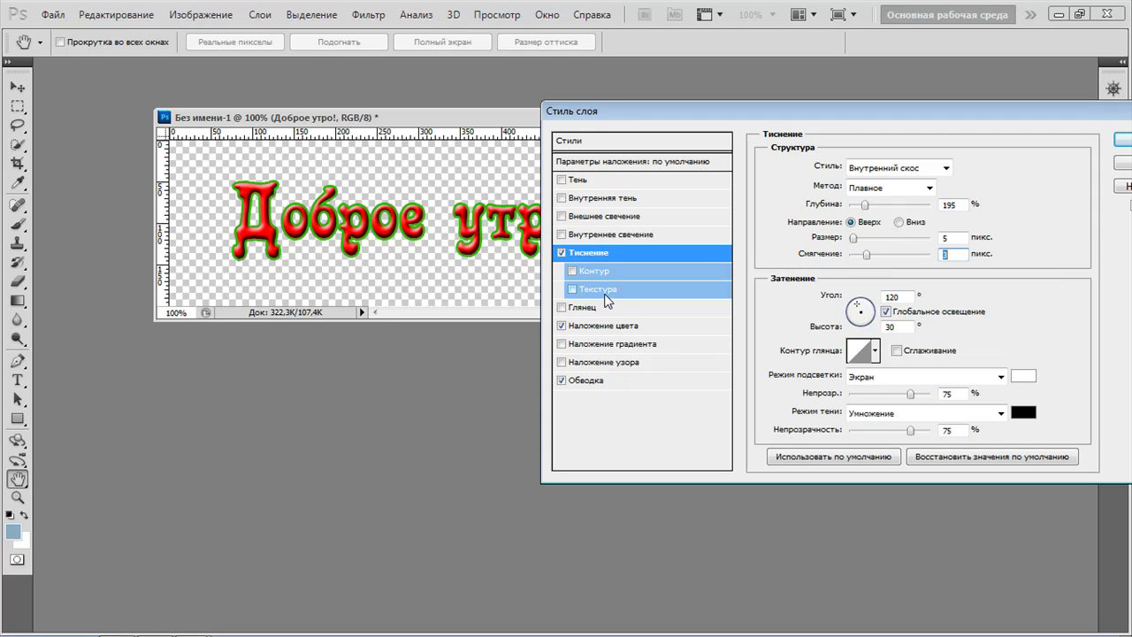
pyautogui.moveTo(864, 260); pyautogui.dragTo(855, 263)
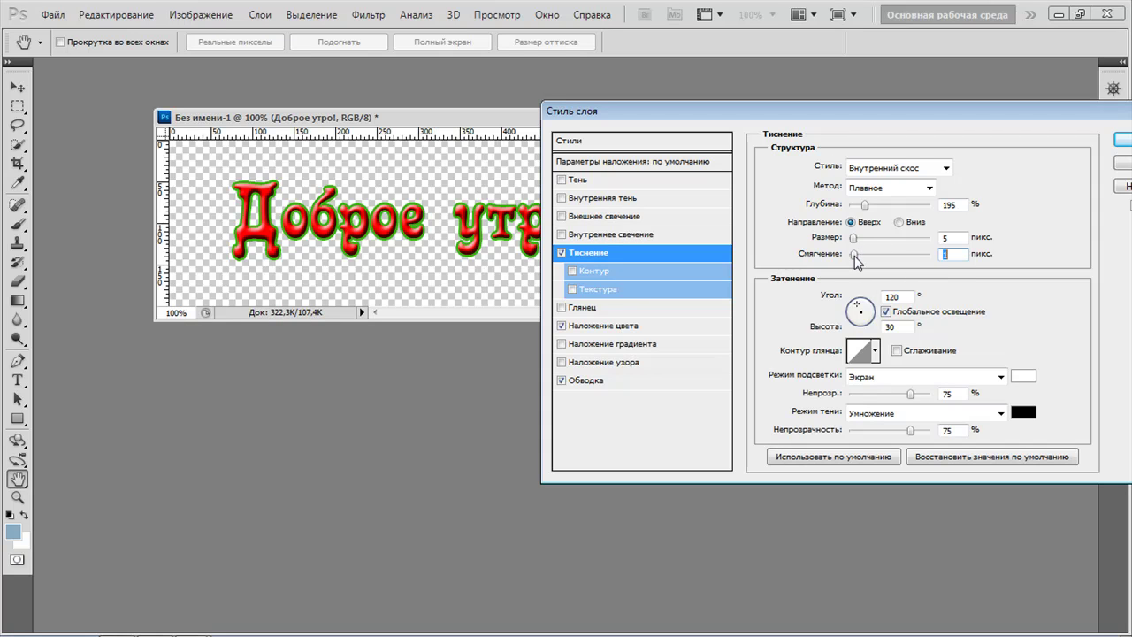
pyautogui.click(561, 254)
# Set the green stroke's position to Внутри and keep its size at 3 px.
pyautogui.click(638, 381)
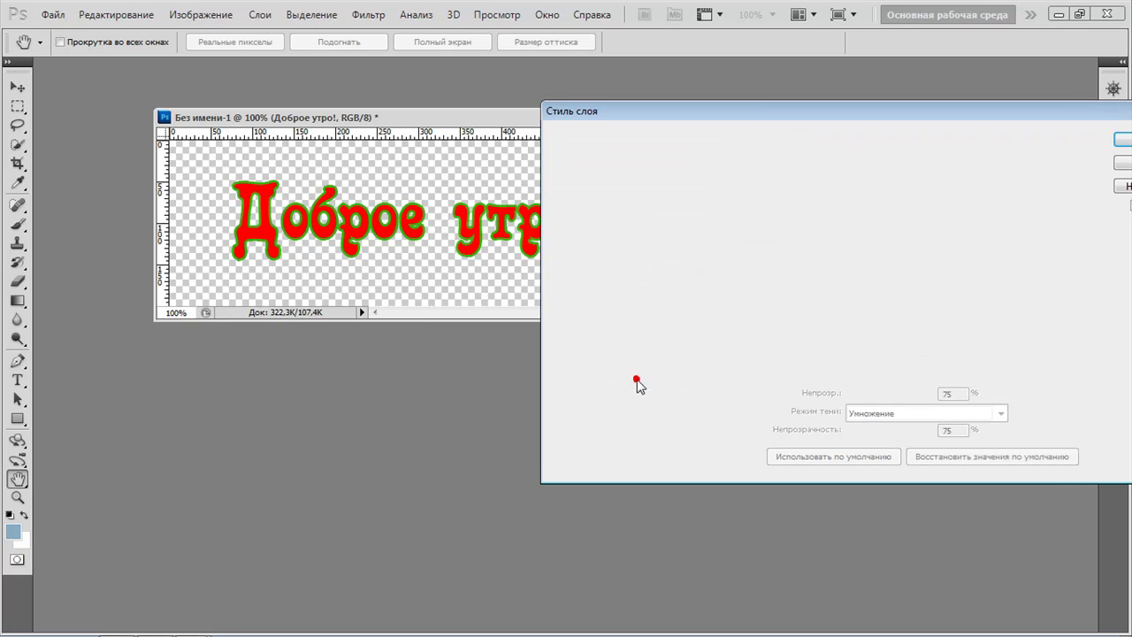
pyautogui.click(902, 183)
pyautogui.click(891, 215)
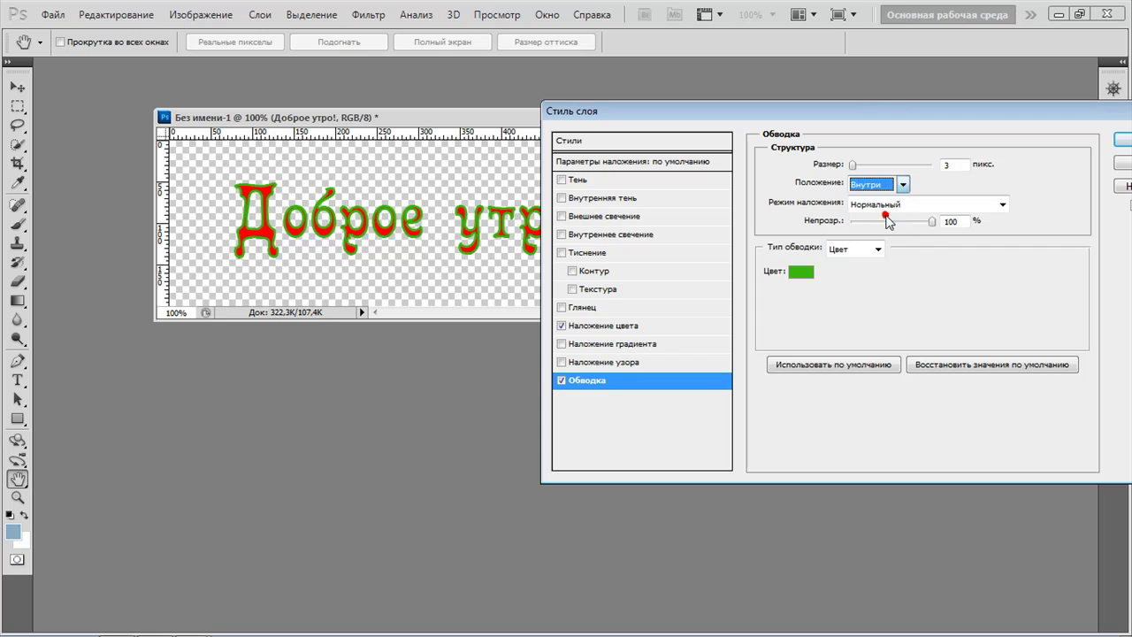
pyautogui.moveTo(854, 167); pyautogui.dragTo(854, 171)
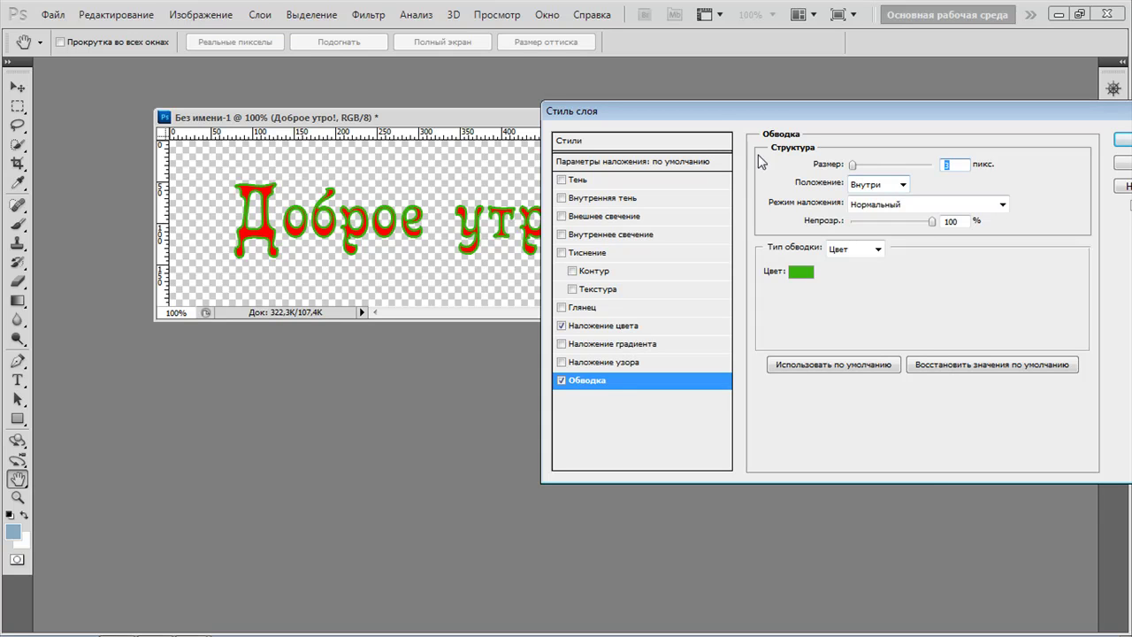
# Apply a Наложение узора (Pattern Overlay) effect with the rust-red textured pattern to the text and hide its Наложение цвета effect.
pyautogui.moveTo(717, 116)
pyautogui.mouseDown()
pyautogui.moveTo(882, 124)
pyautogui.moveTo(729, 109)
pyautogui.mouseUp()
pyautogui.click(661, 357)
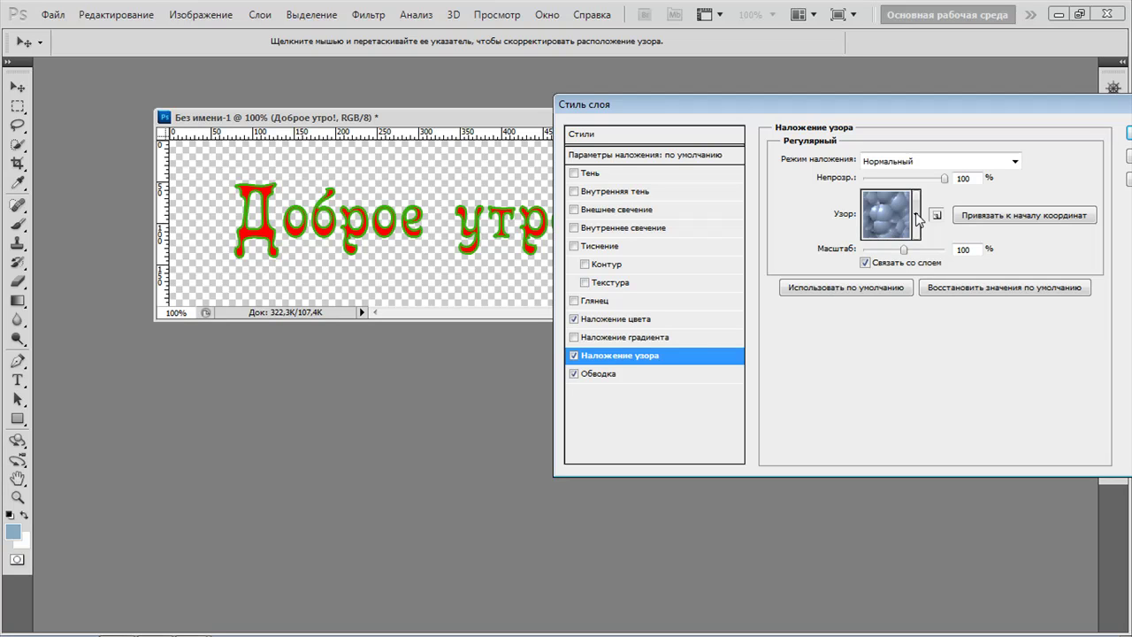
pyautogui.click(915, 215)
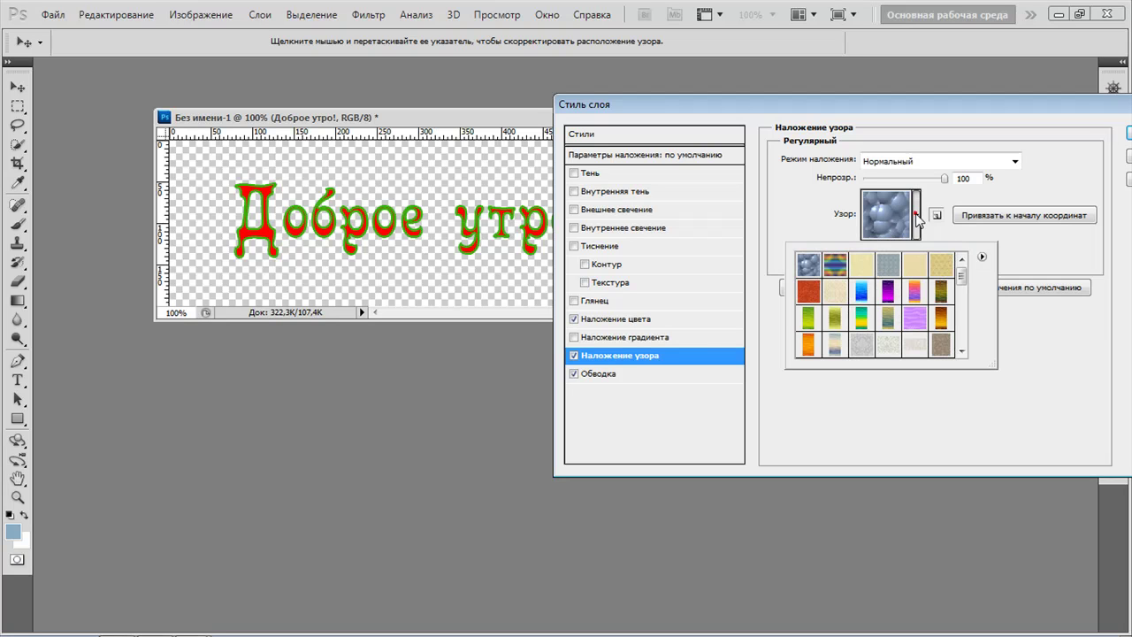
pyautogui.click(808, 294)
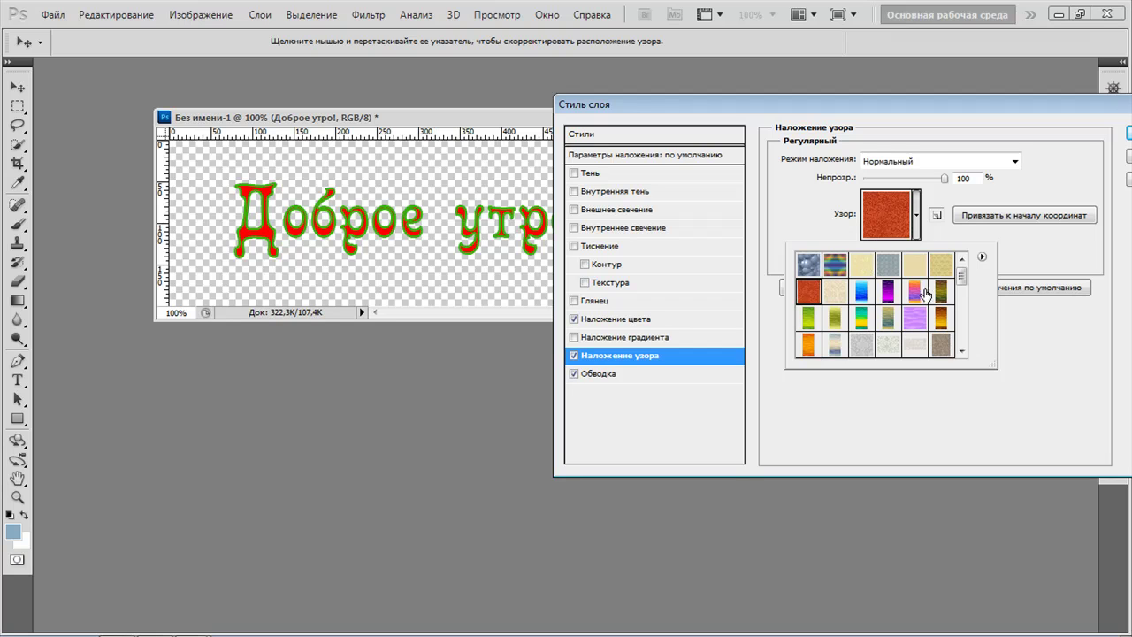
pyautogui.moveTo(883, 111); pyautogui.dragTo(826, 84)
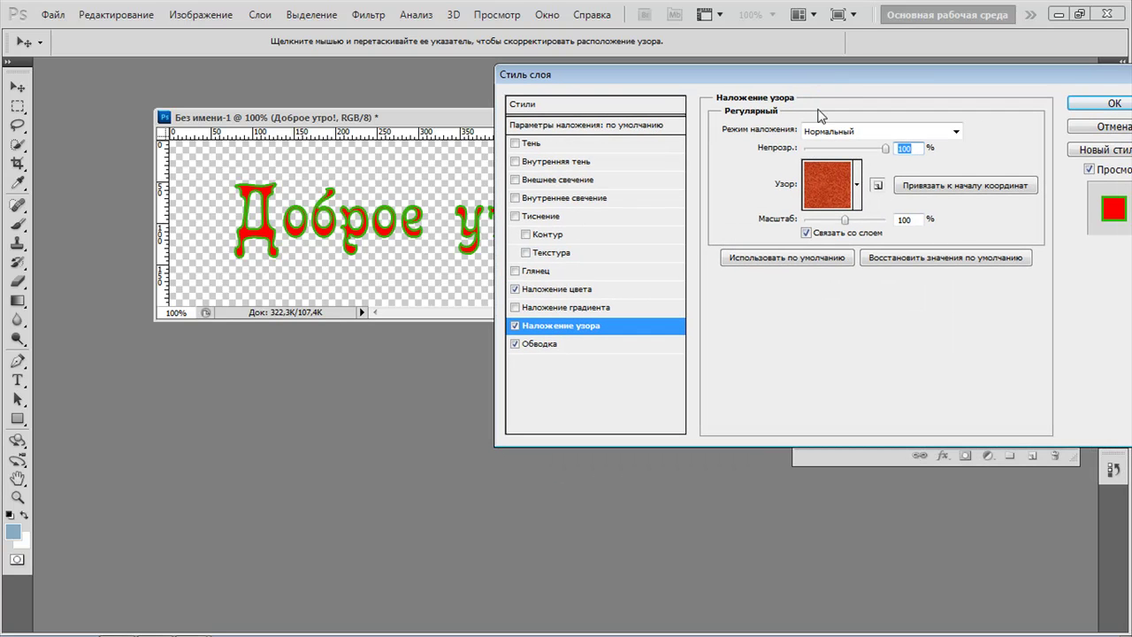
pyautogui.click(1087, 103)
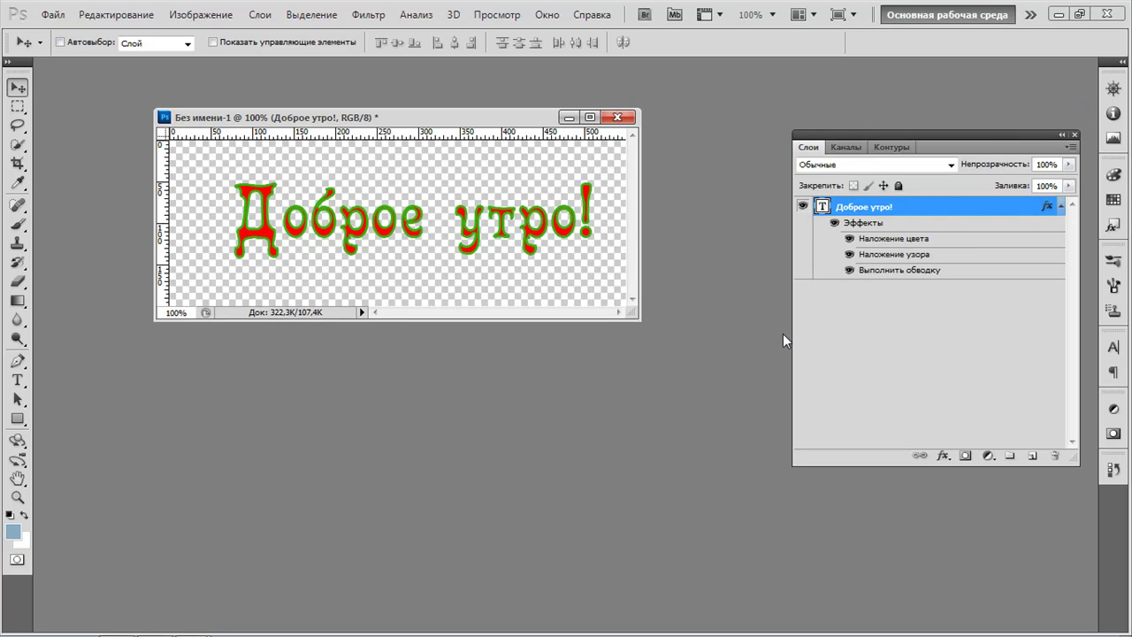
pyautogui.click(849, 238)
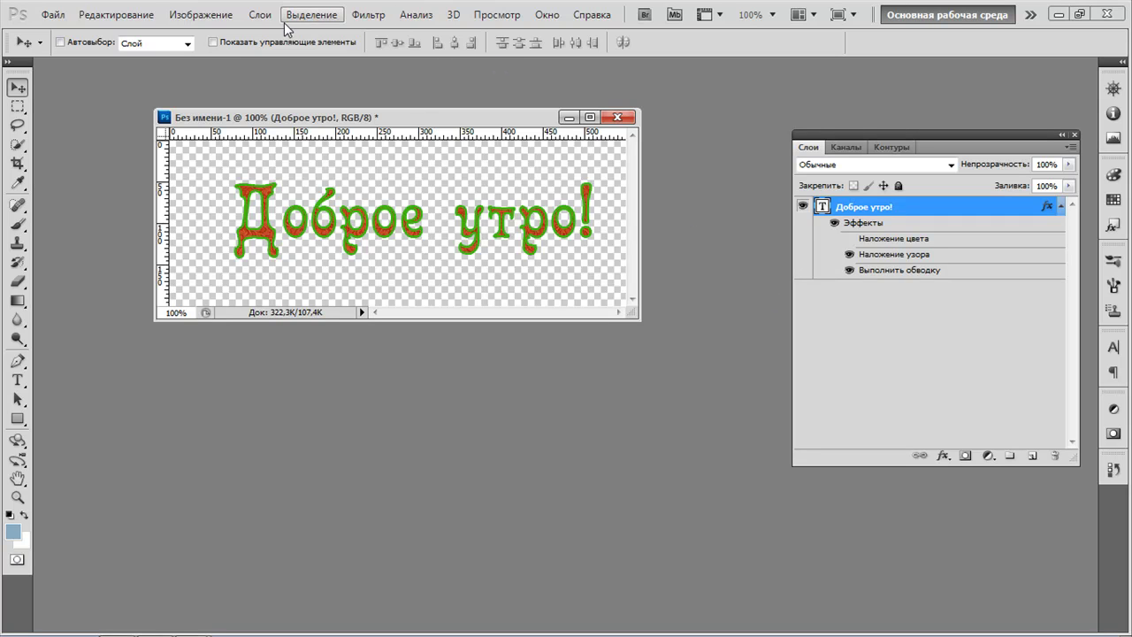
# Reopen the text layer's Наложение узора settings and try the bright multicolored abstract pattern.
pyautogui.click(260, 15)
pyautogui.moveTo(420, 104)
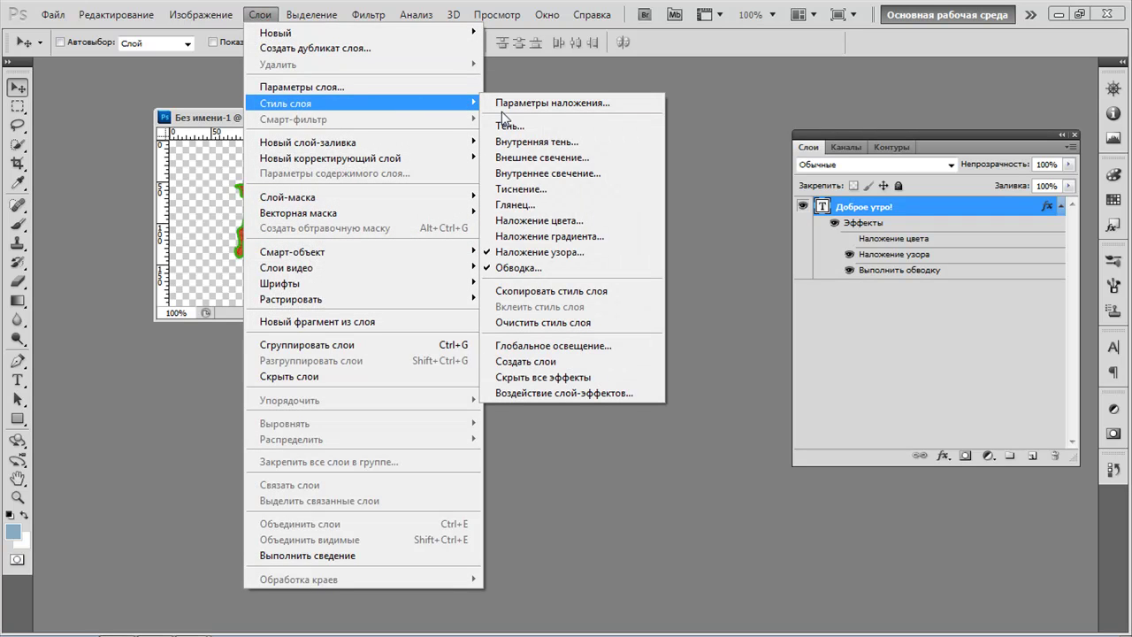
pyautogui.click(580, 251)
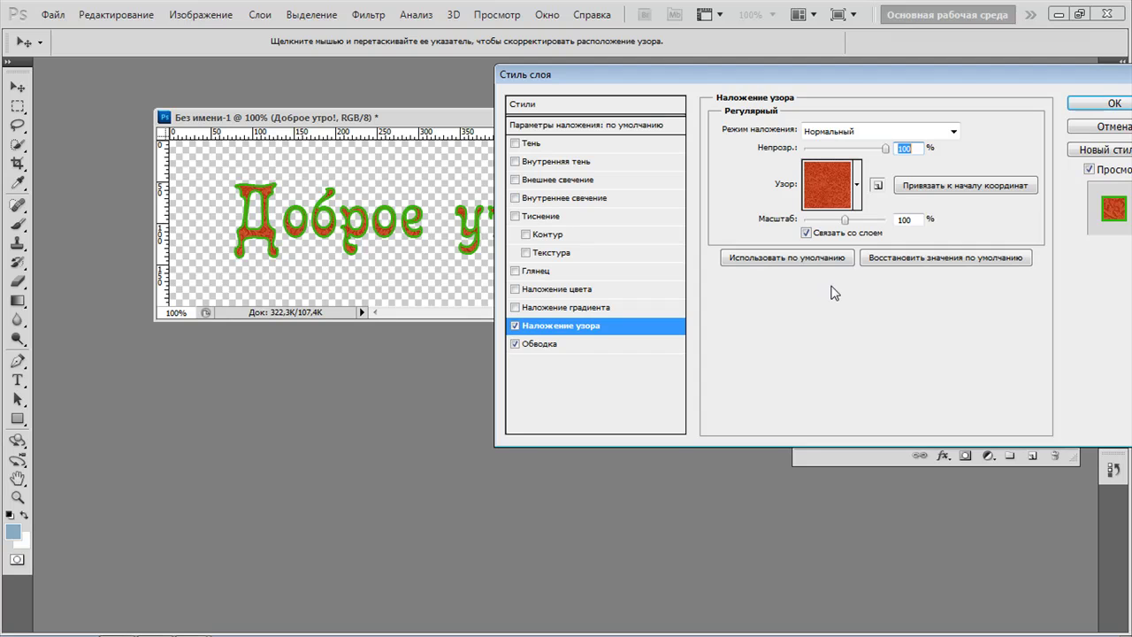
pyautogui.moveTo(682, 80); pyautogui.dragTo(712, 75)
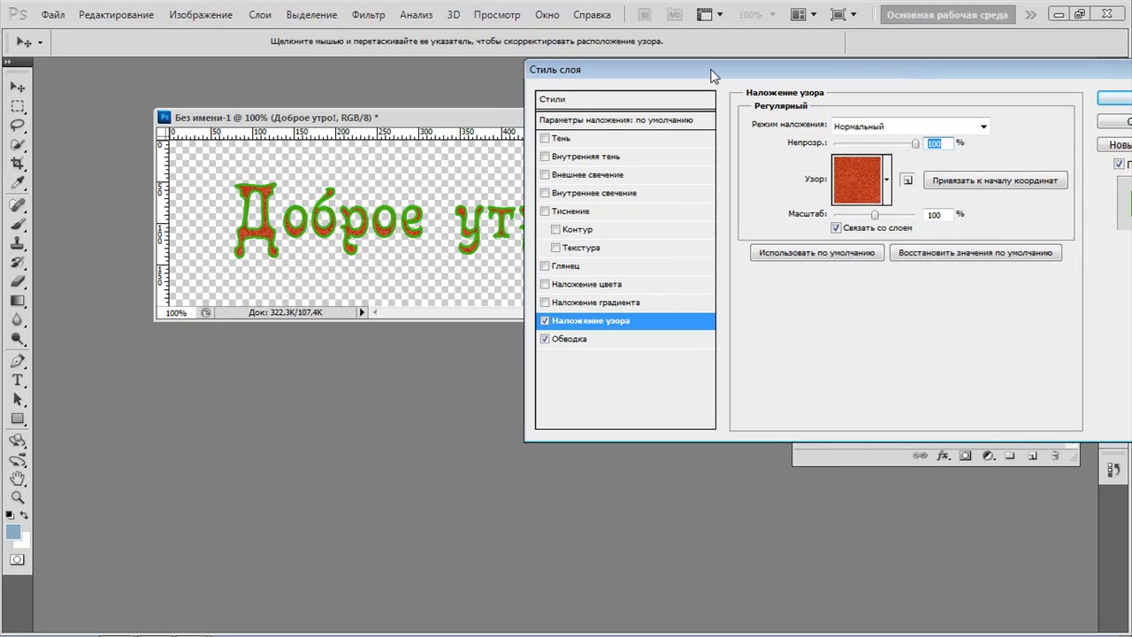
pyautogui.click(887, 180)
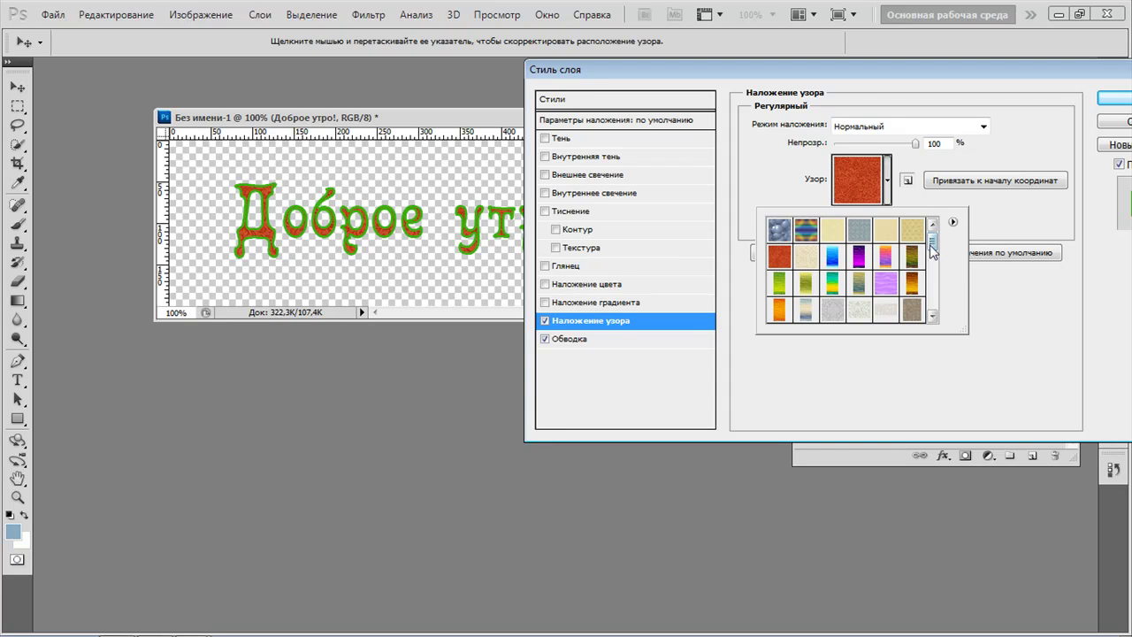
pyautogui.moveTo(935, 245); pyautogui.dragTo(934, 298)
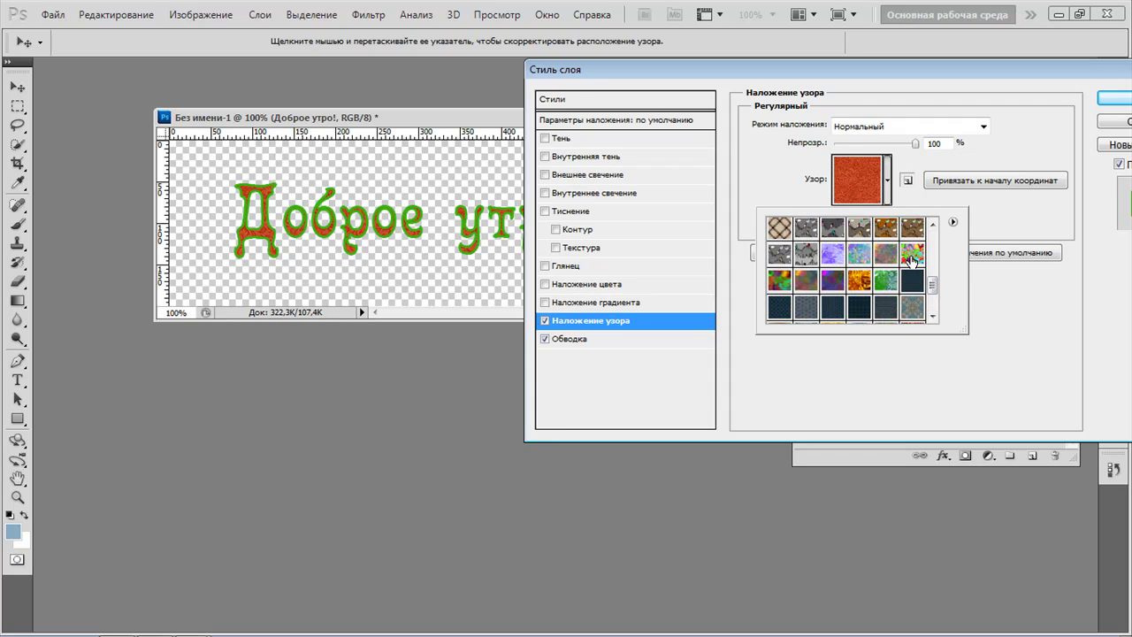
pyautogui.click(912, 255)
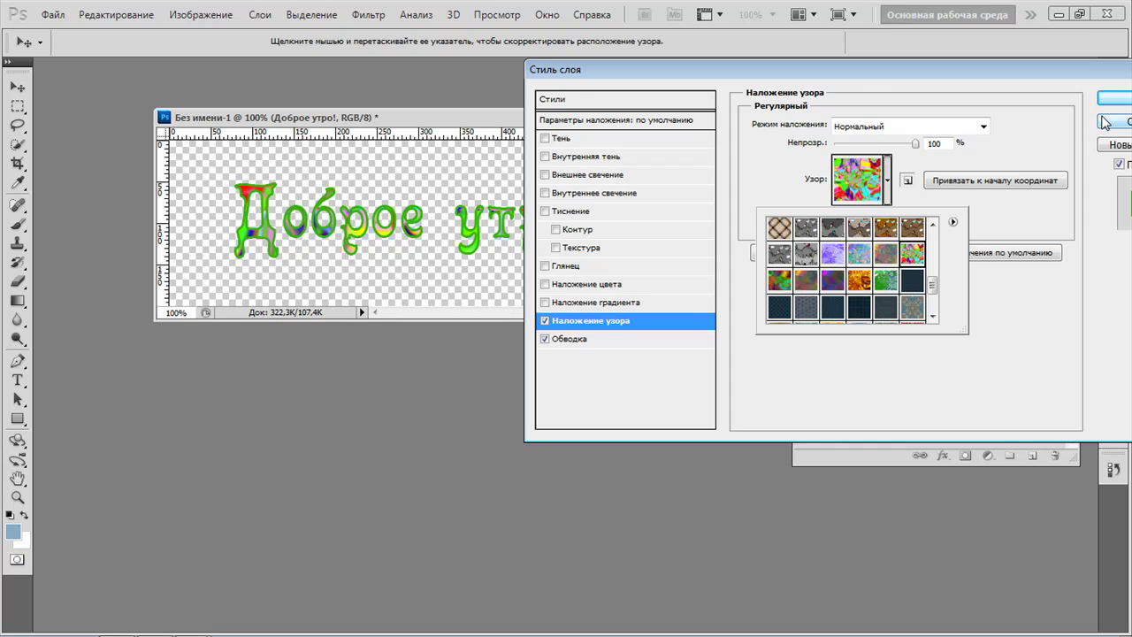
# Try the orange-brown, dark multicolored, violet and pastel blue-violet patterns on the text.
pyautogui.click(611, 78)
pyautogui.moveTo(611, 78); pyautogui.dragTo(678, 73)
pyautogui.click(946, 176)
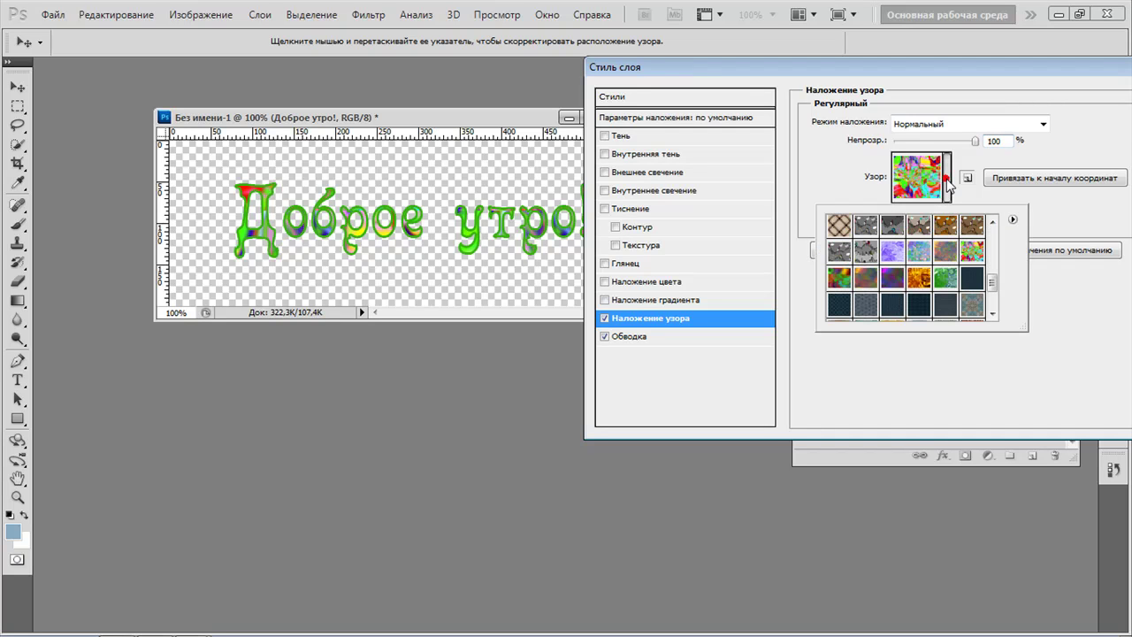
pyautogui.click(920, 282)
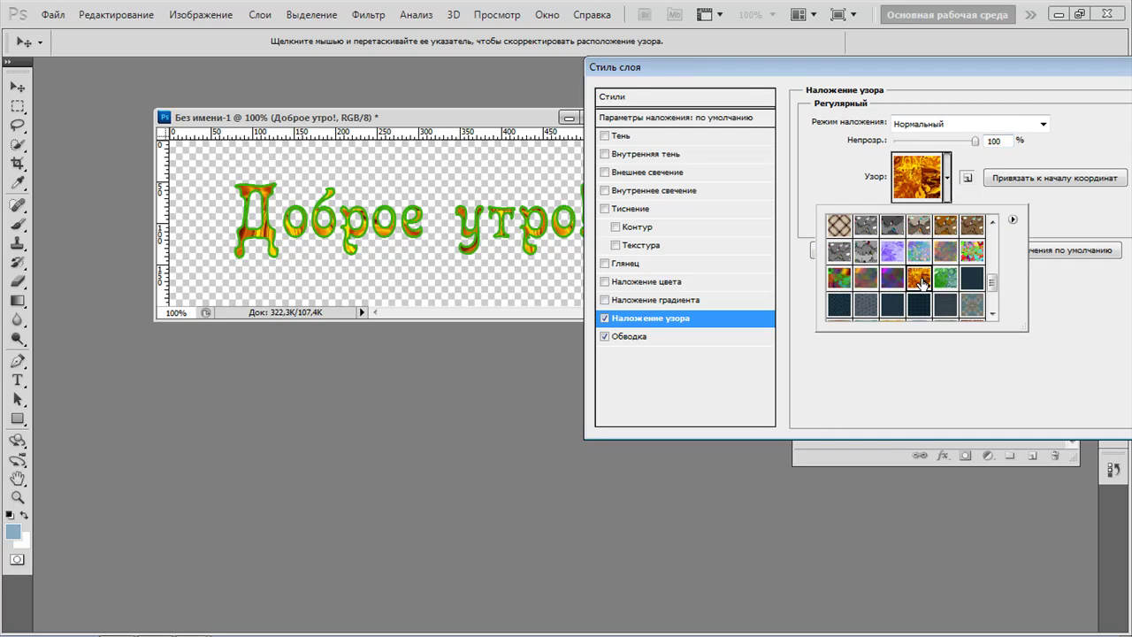
pyautogui.click(867, 281)
pyautogui.click(837, 280)
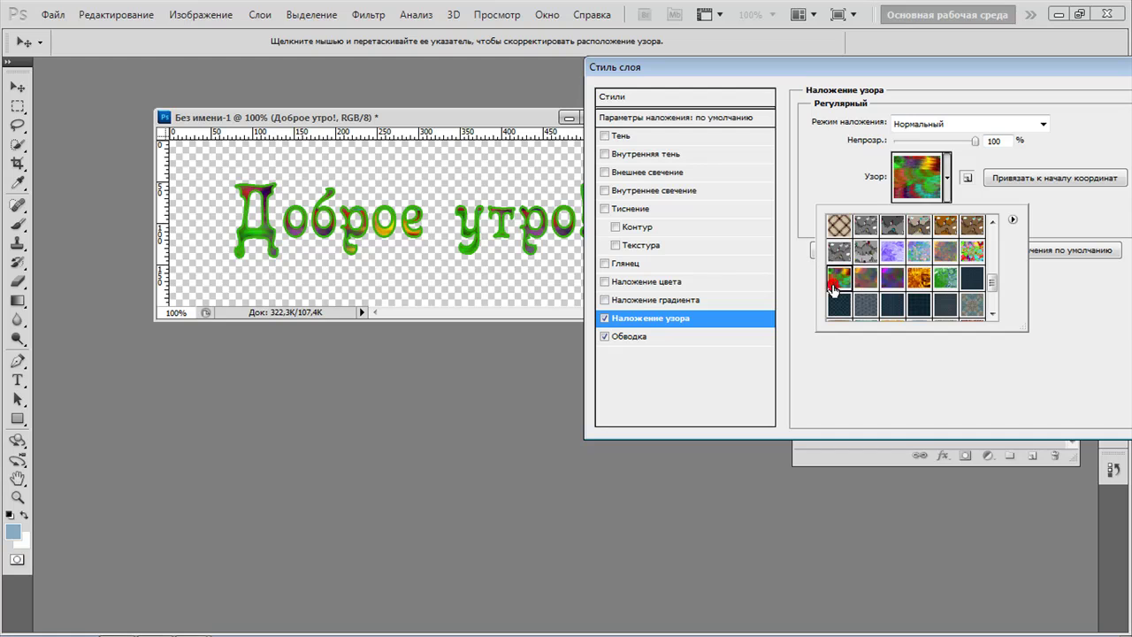
pyautogui.click(895, 255)
pyautogui.click(919, 254)
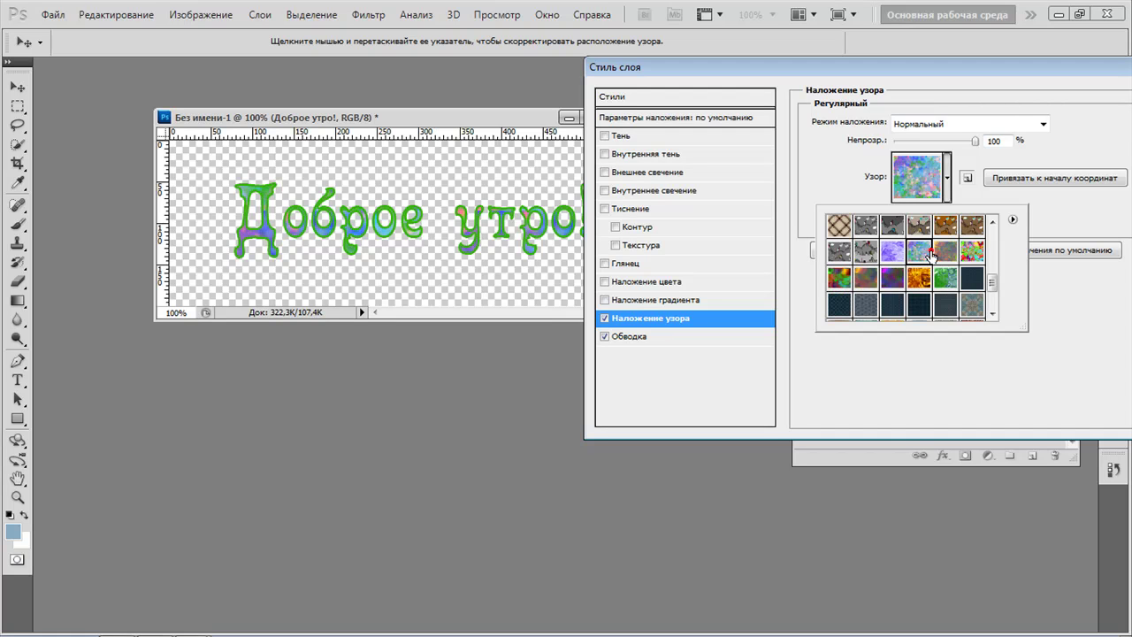
pyautogui.click(895, 256)
pyautogui.click(920, 253)
pyautogui.scroll(-3, 992, 291)
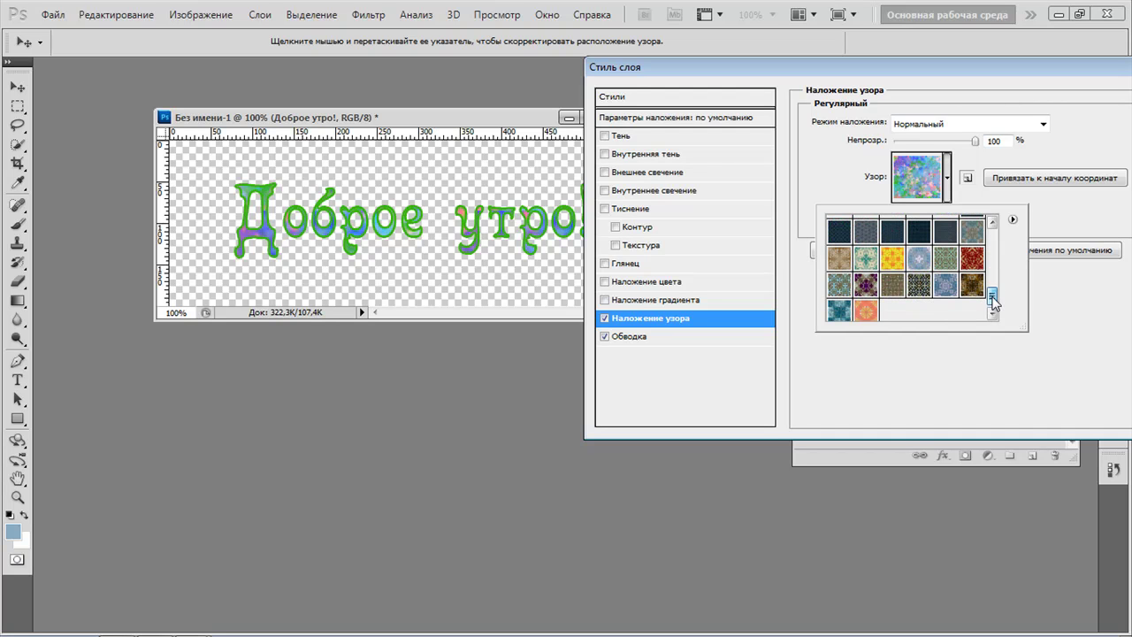
# Apply the yellow pattern with orange ornaments to the text and accept the layer style.
pyautogui.click(896, 262)
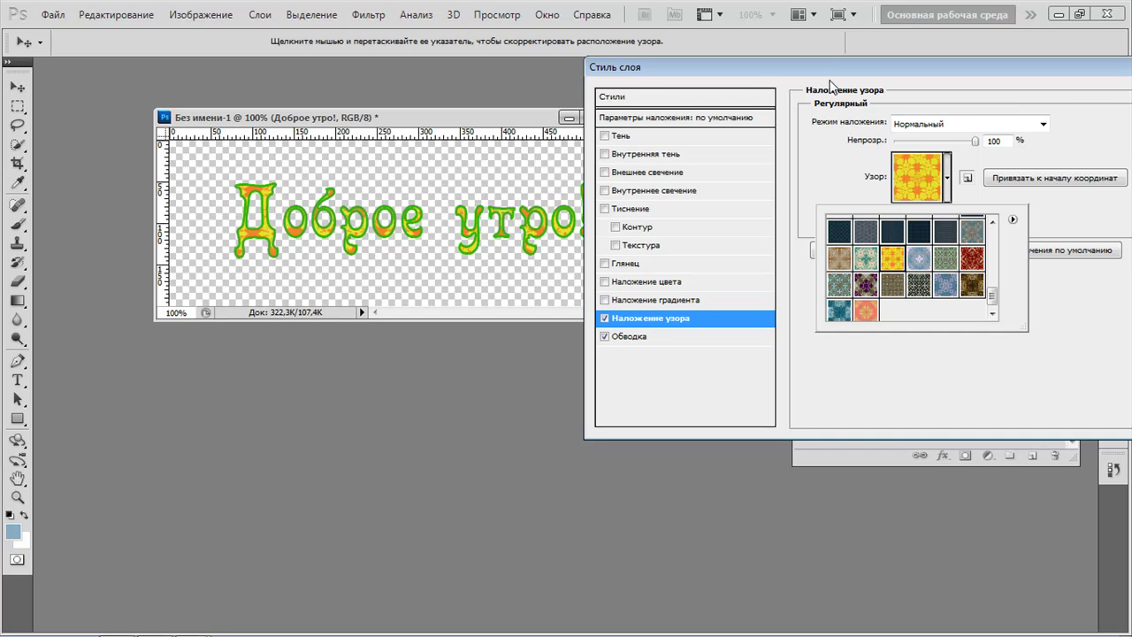
pyautogui.moveTo(825, 70); pyautogui.dragTo(694, 122)
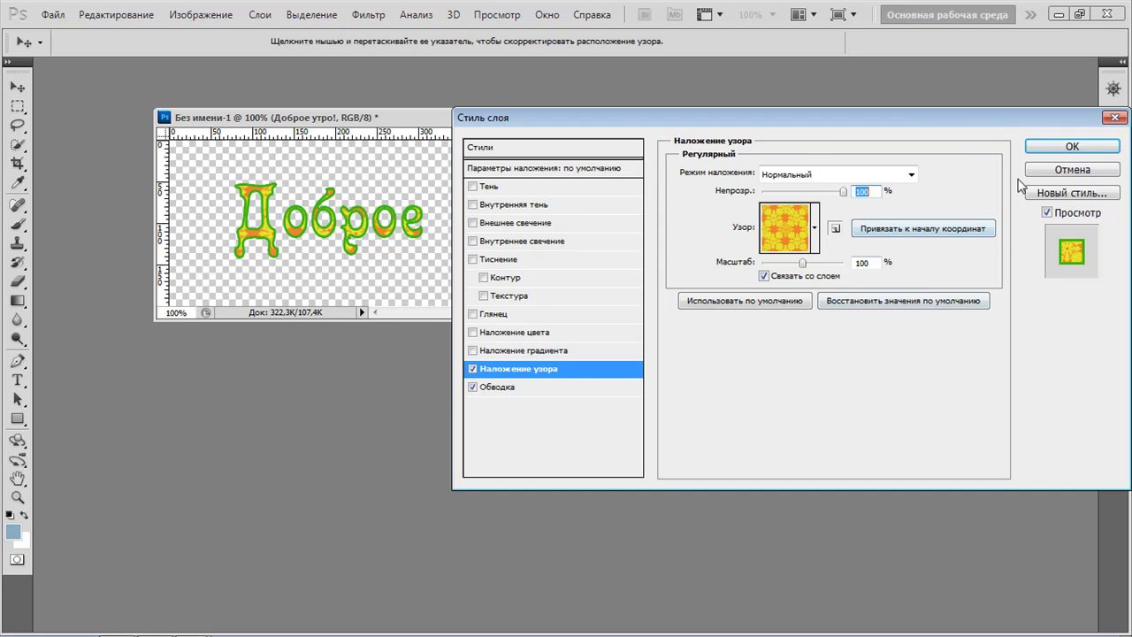
pyautogui.click(1046, 152)
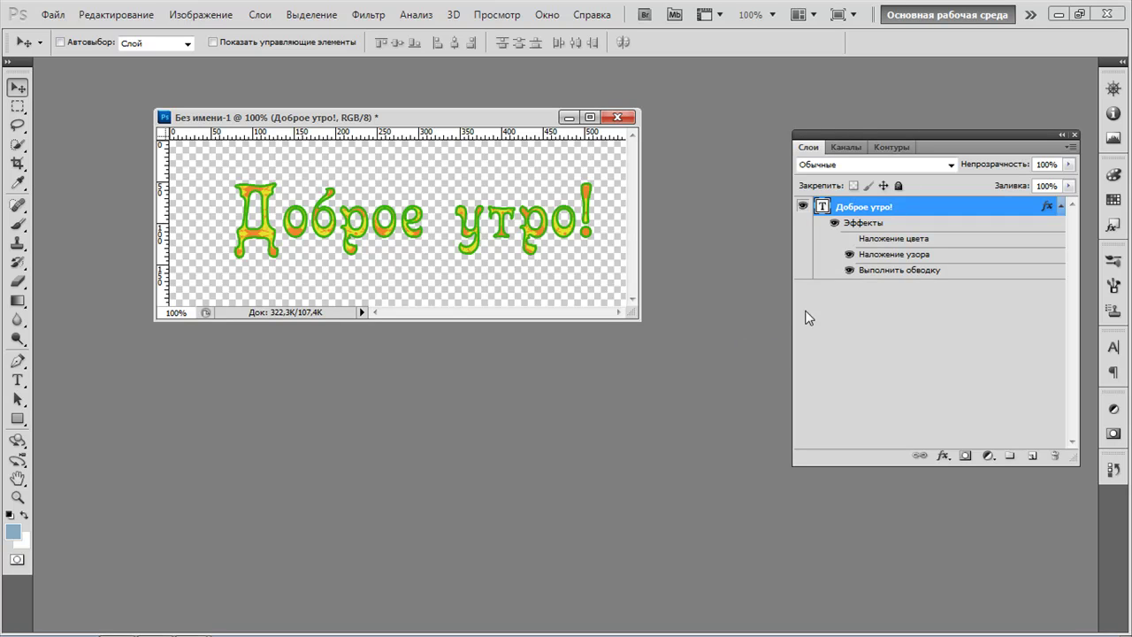
# Duplicate the Доброе утро! text layer as Доброе утро! копия in the same document.
pyautogui.rightClick(851, 211)
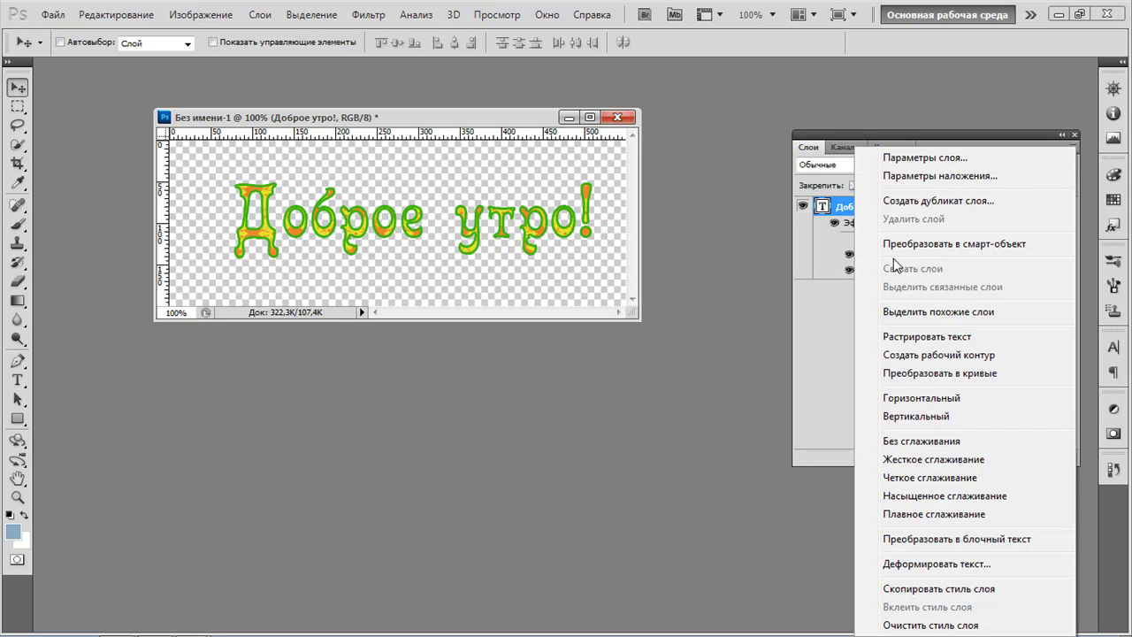
pyautogui.click(935, 204)
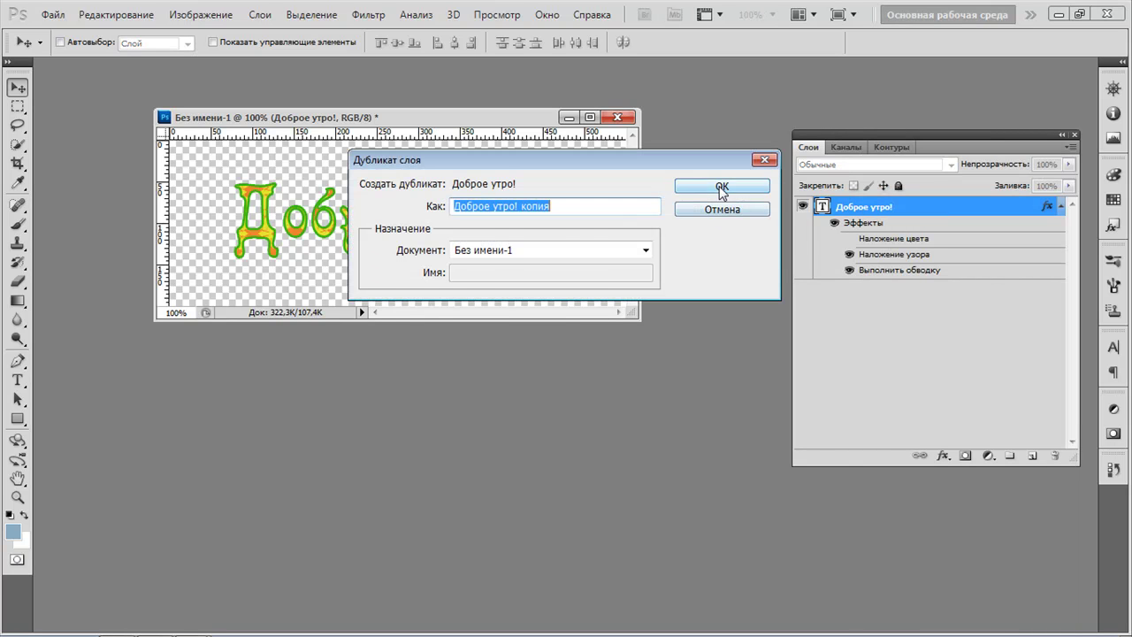
pyautogui.click(721, 186)
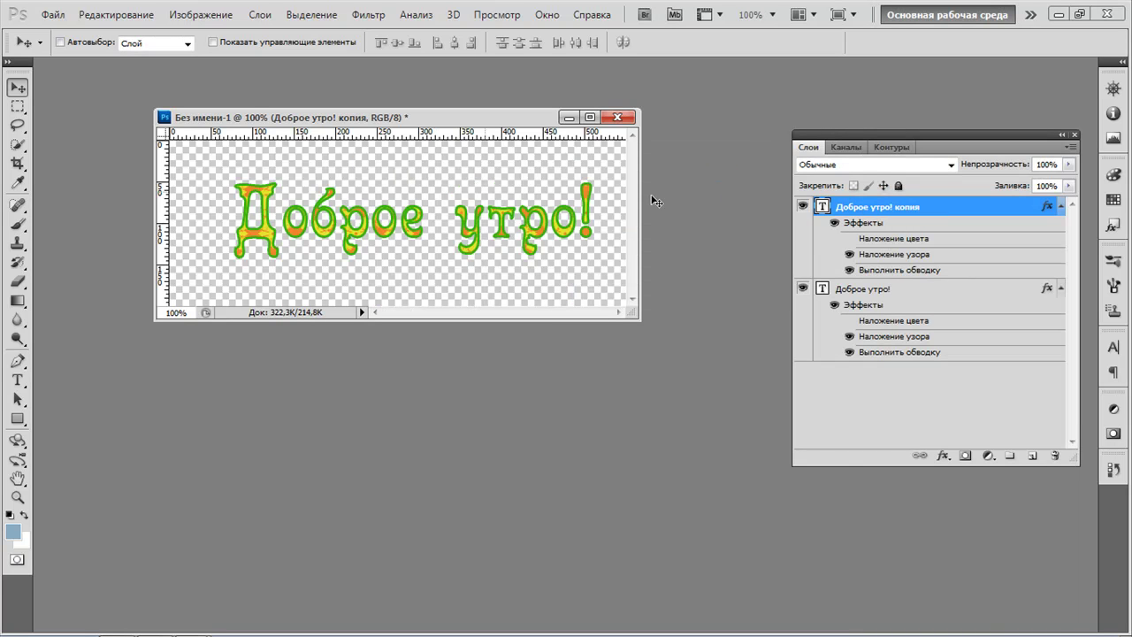
# Add a Наложение градиента (Gradient Overlay) effect to the Доброе утро! копия layer with the pink-to-yellow gradient 01.
pyautogui.click(256, 18)
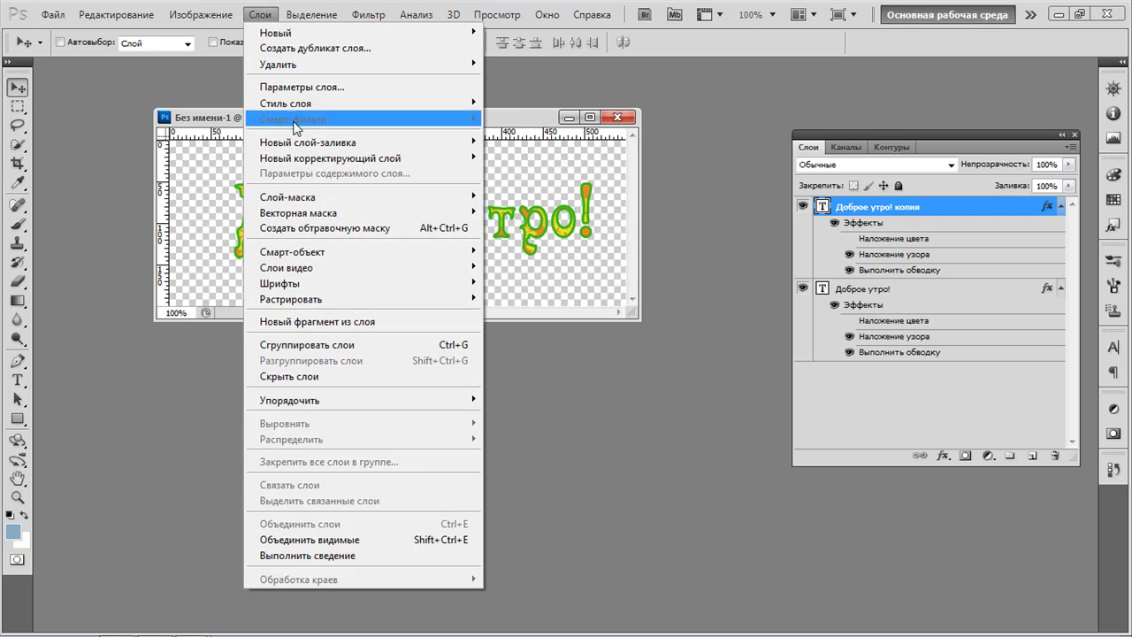
pyautogui.moveTo(374, 104)
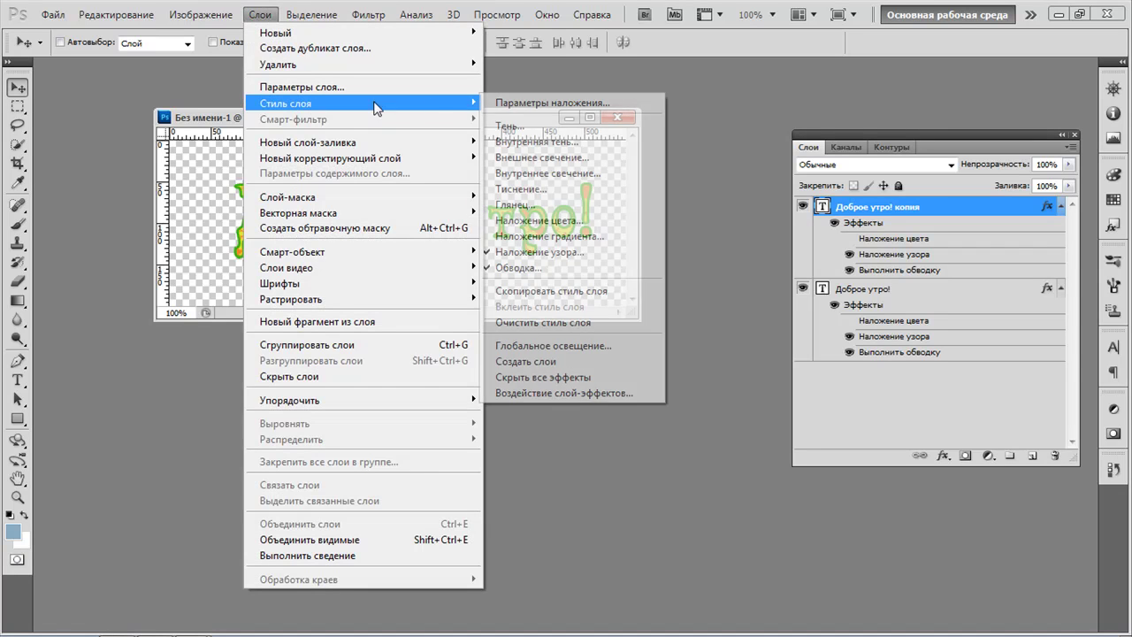
pyautogui.click(550, 237)
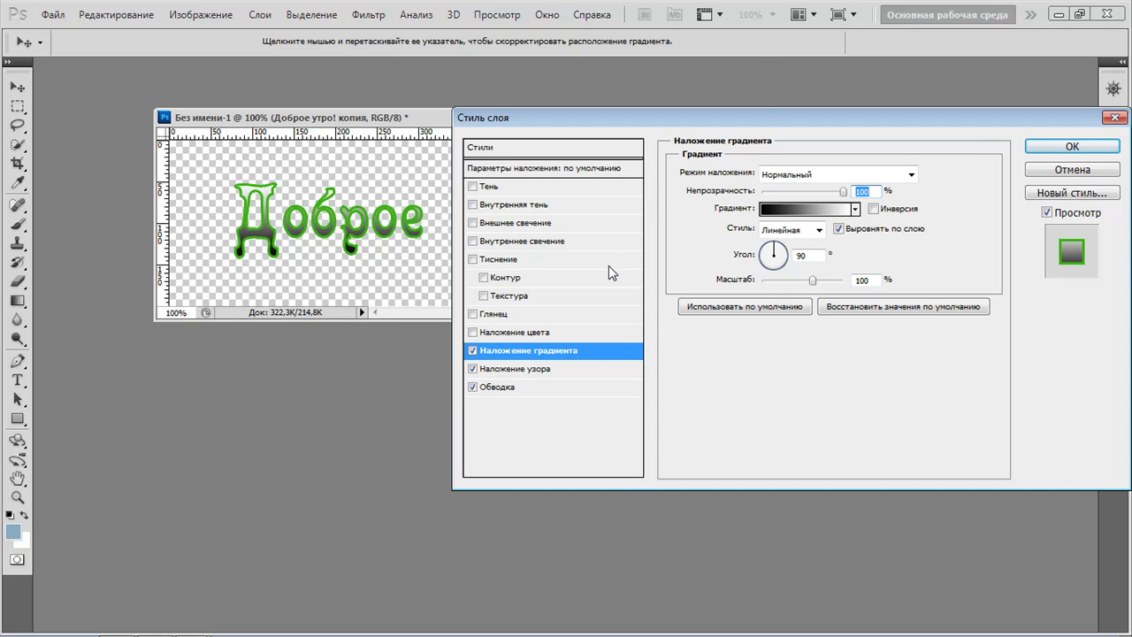
pyautogui.click(823, 210)
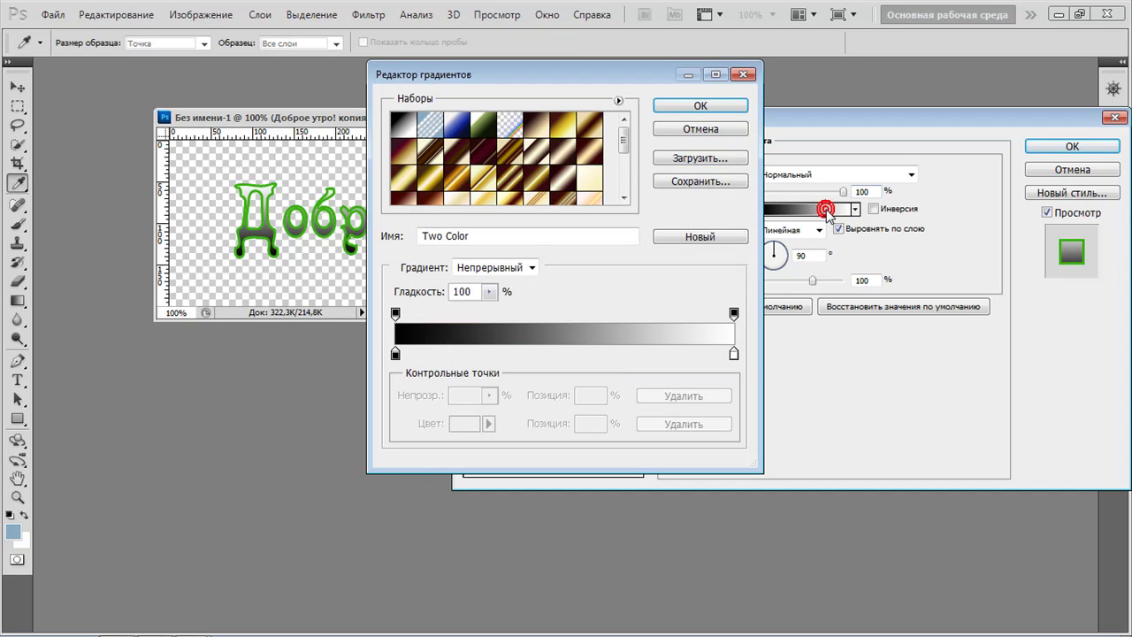
pyautogui.moveTo(594, 74); pyautogui.dragTo(637, 80)
pyautogui.moveTo(676, 142); pyautogui.dragTo(675, 188)
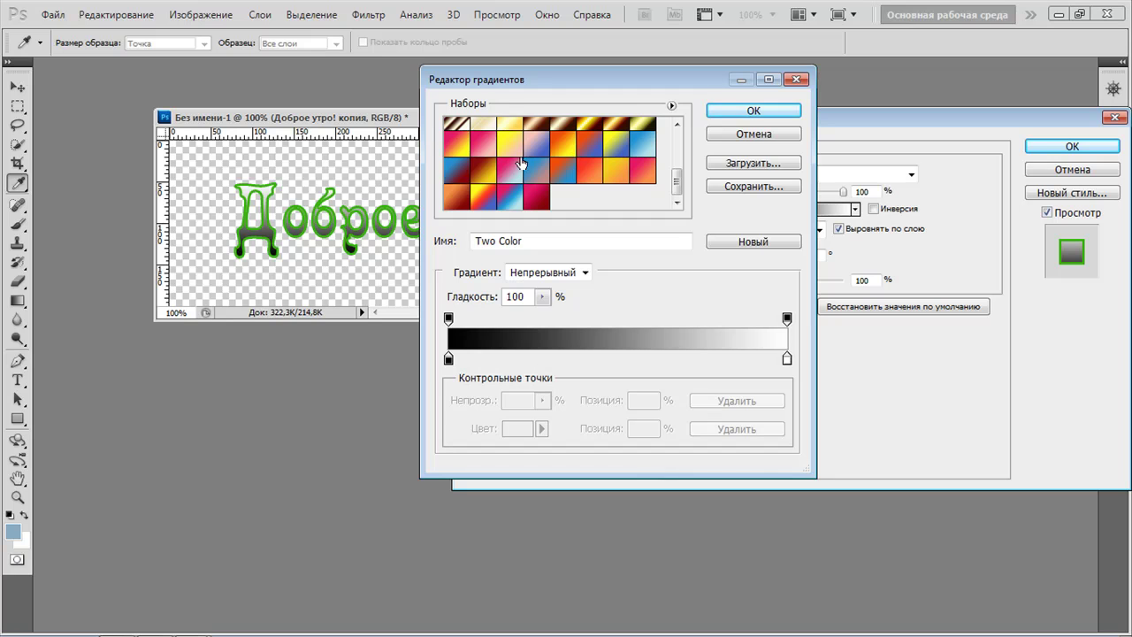
pyautogui.moveTo(459, 151); pyautogui.dragTo(666, 185)
pyautogui.moveTo(584, 73); pyautogui.dragTo(744, 129)
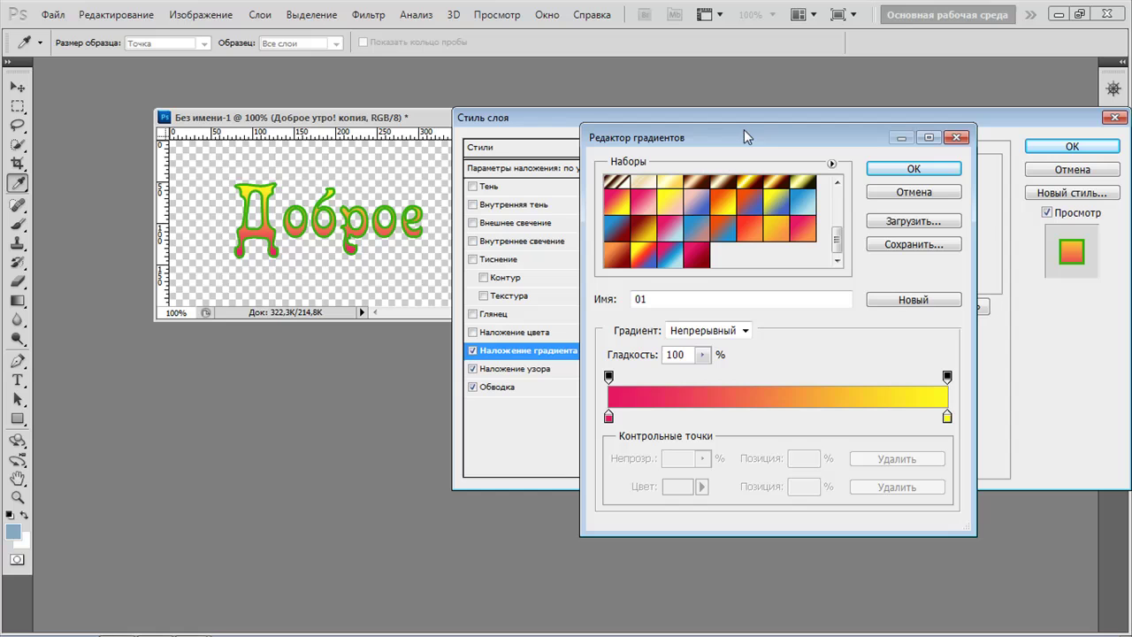
pyautogui.click(898, 175)
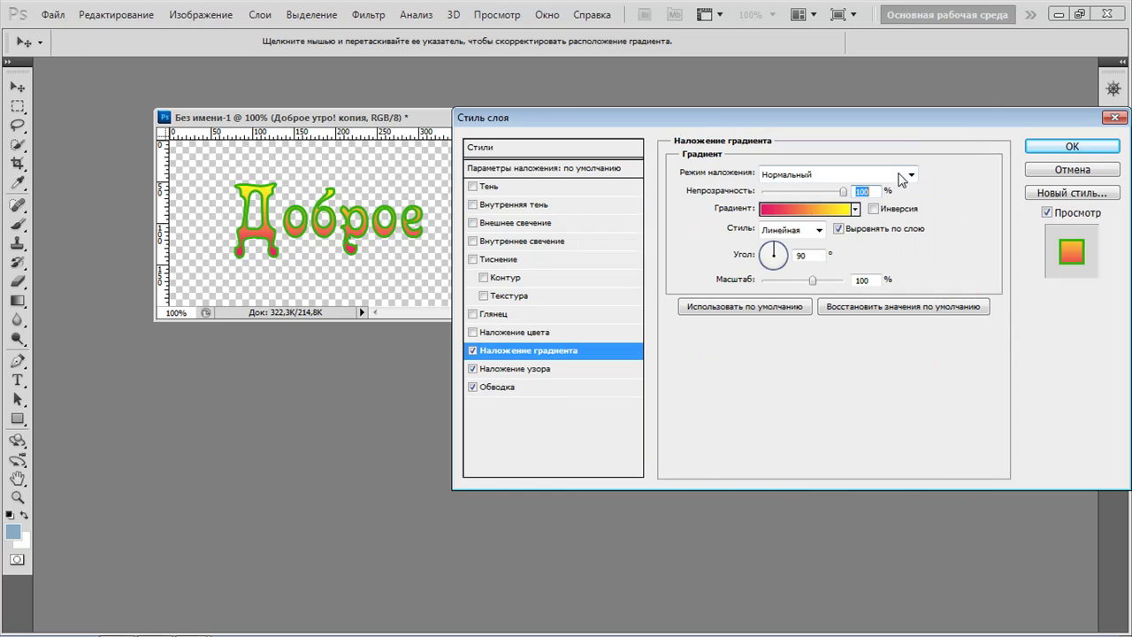
# Try several gradient overlay angles, including 141°, 86°, -113° and 148°, and set the angle to -69°.
pyautogui.moveTo(707, 121); pyautogui.dragTo(759, 119)
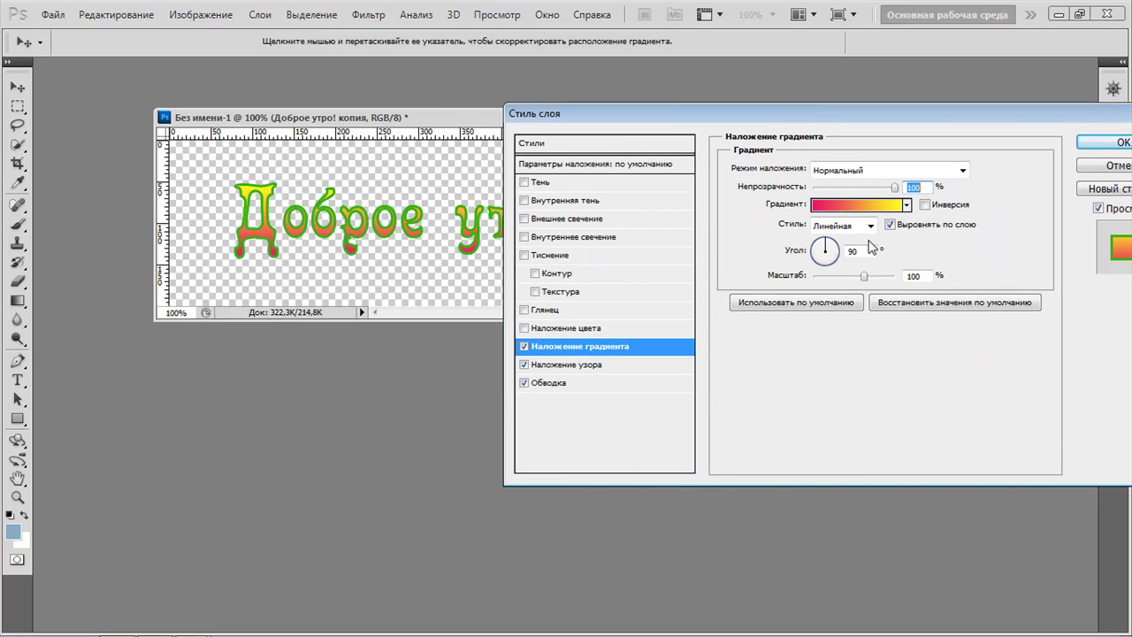
pyautogui.moveTo(827, 243); pyautogui.dragTo(828, 261)
pyautogui.moveTo(804, 118); pyautogui.dragTo(709, 307)
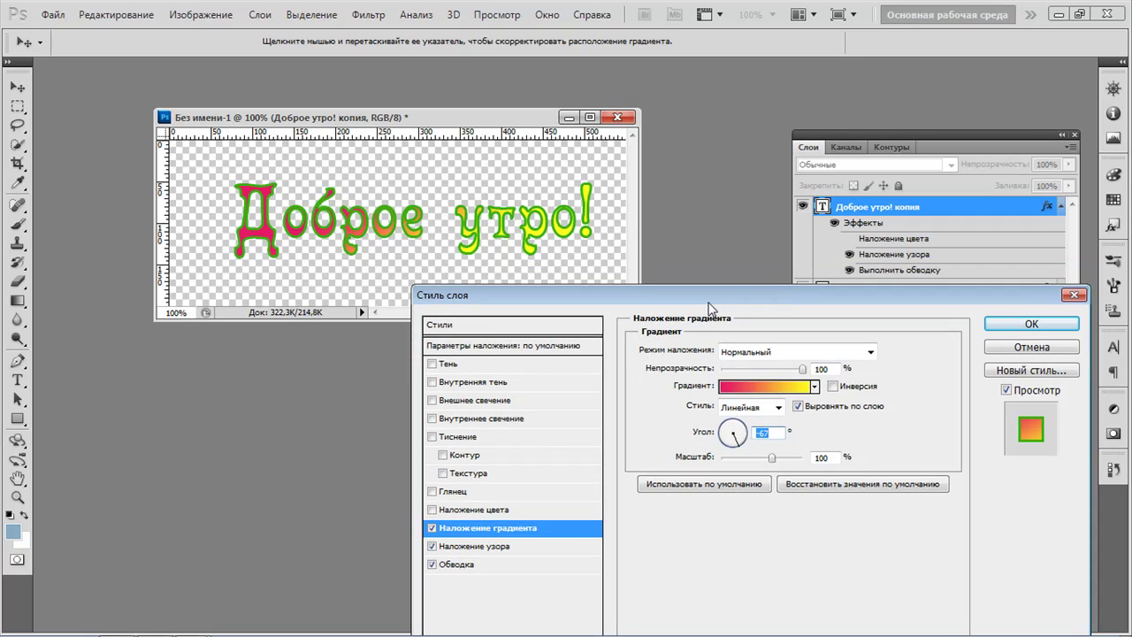
pyautogui.moveTo(727, 442); pyautogui.dragTo(724, 437)
pyautogui.click(725, 427)
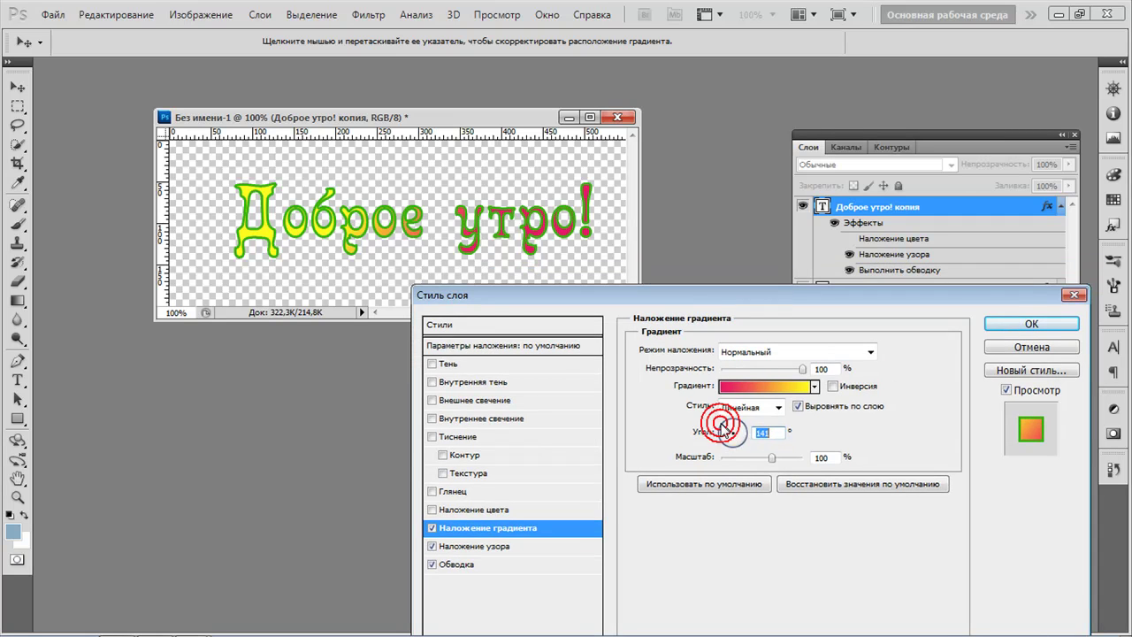
pyautogui.click(734, 428)
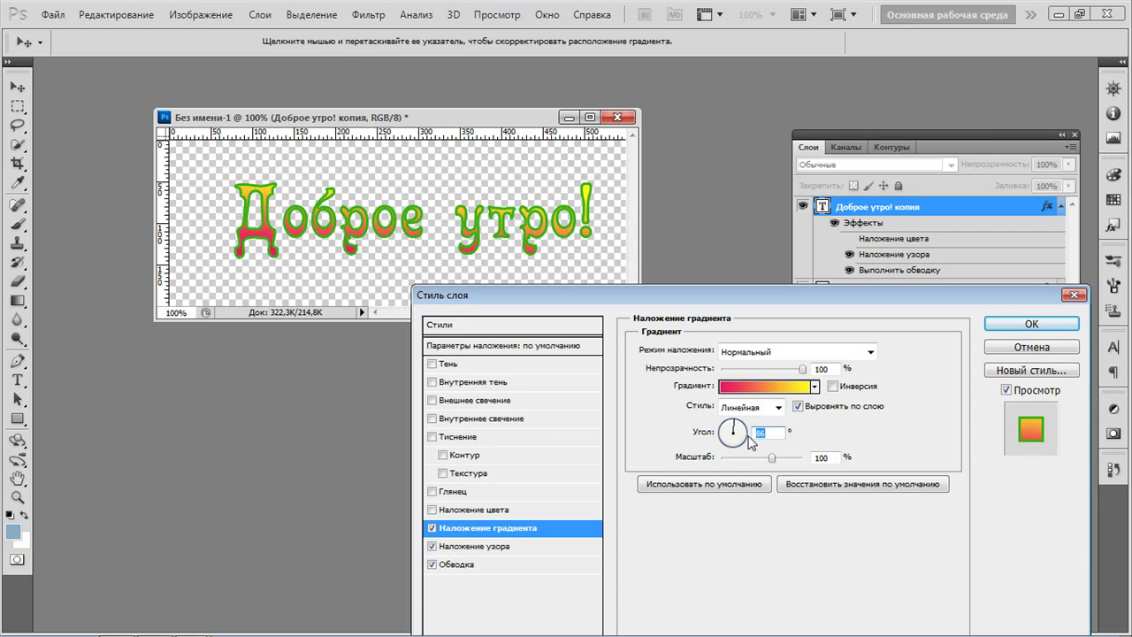
pyautogui.moveTo(741, 445)
pyautogui.mouseDown()
pyautogui.moveTo(733, 432)
pyautogui.moveTo(732, 442)
pyautogui.mouseUp()
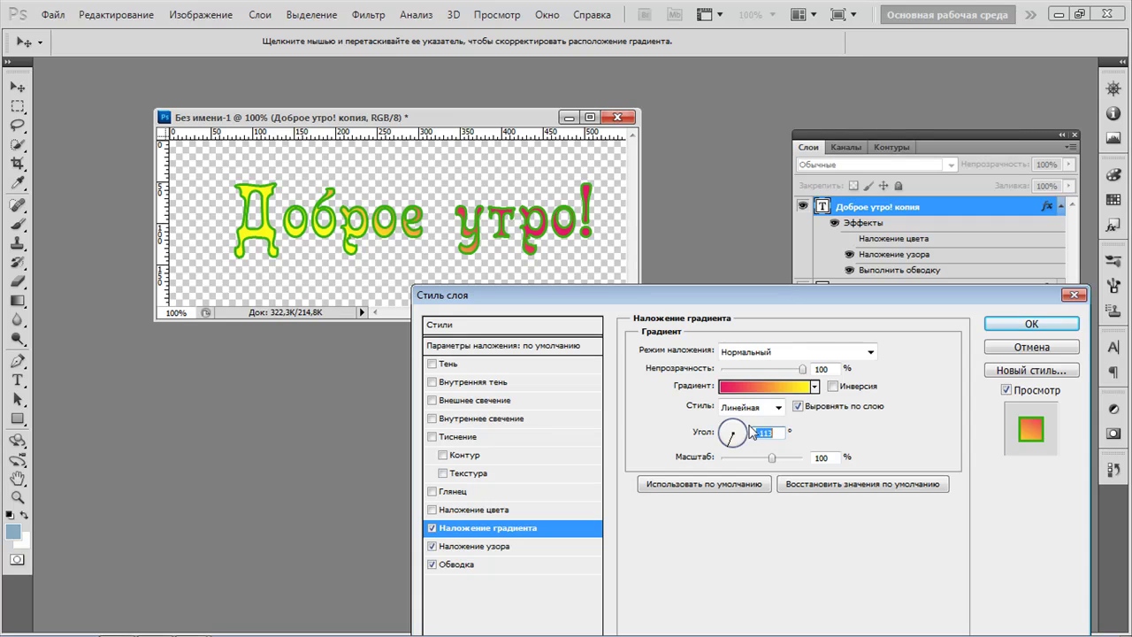
pyautogui.click(738, 428)
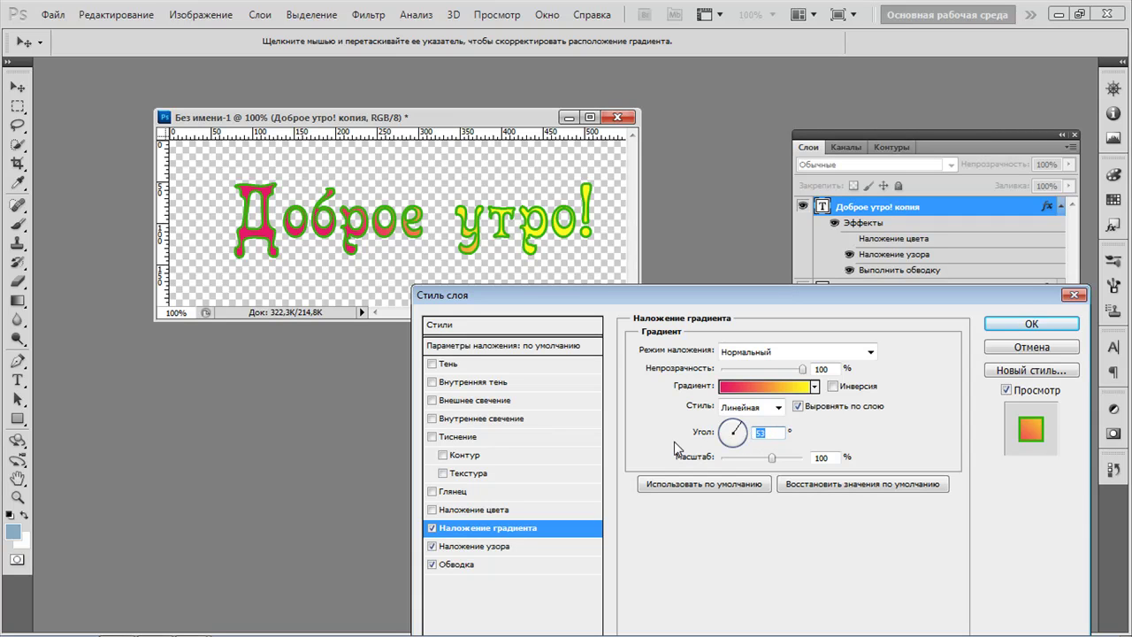
pyautogui.click(700, 429)
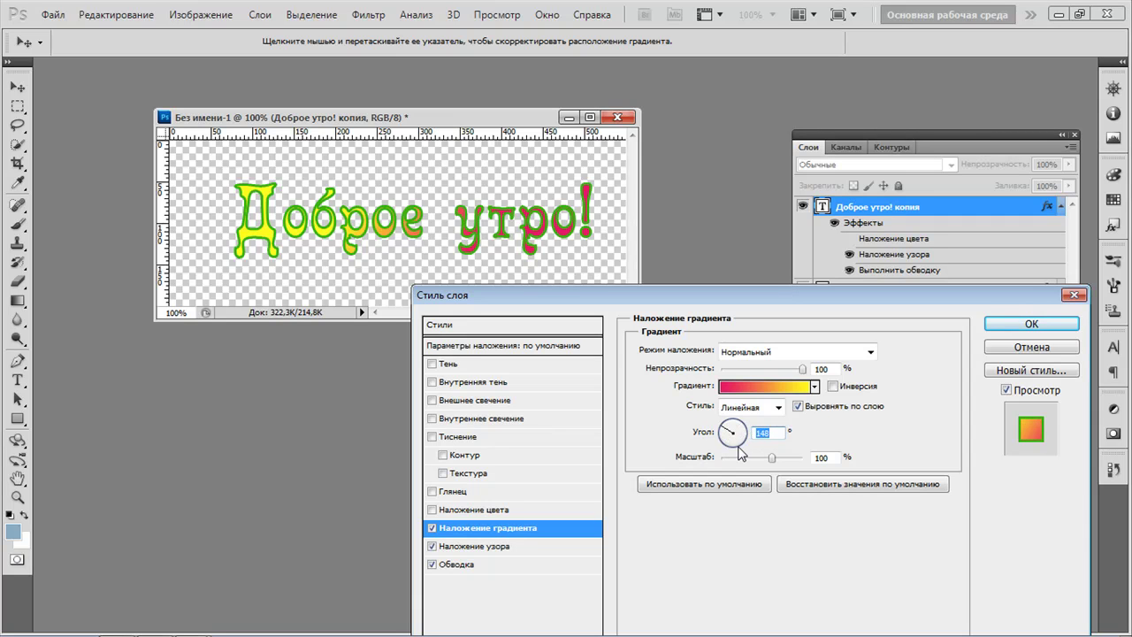
pyautogui.click(739, 447)
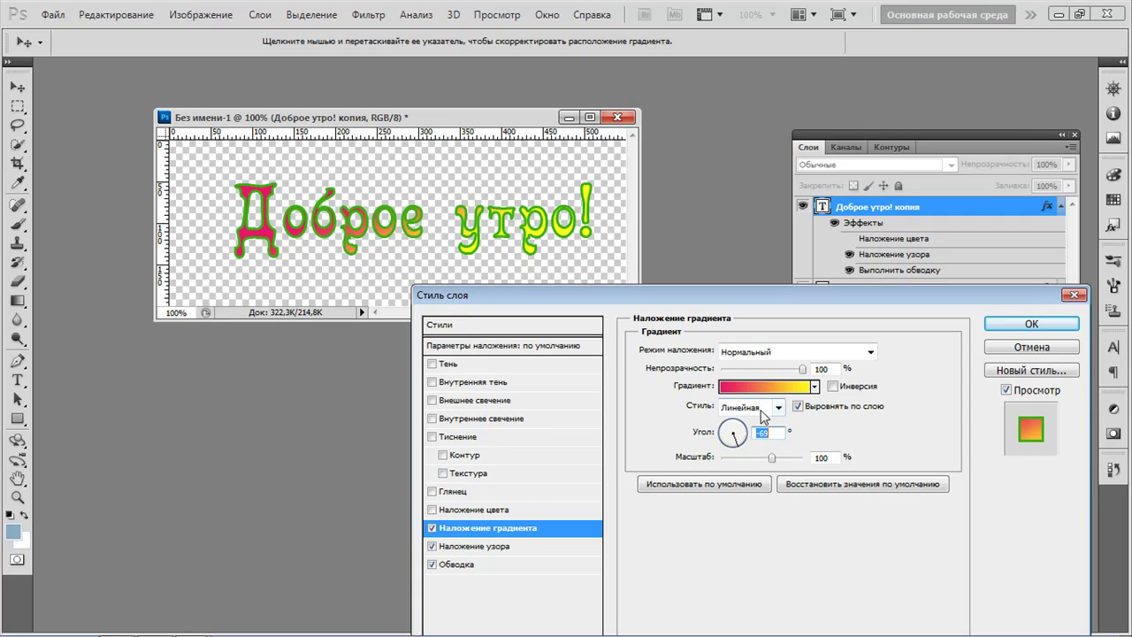
# Try the Радиальный, Угловой, Зеркальный and Ромб styles for the gradient overlay.
pyautogui.click(779, 409)
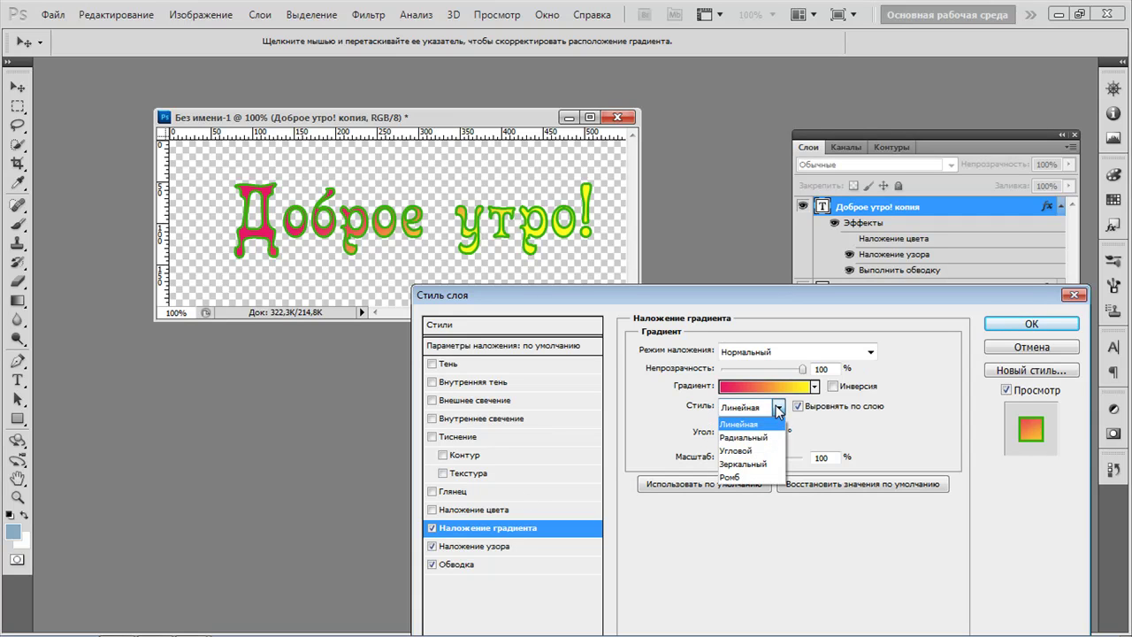
pyautogui.click(760, 437)
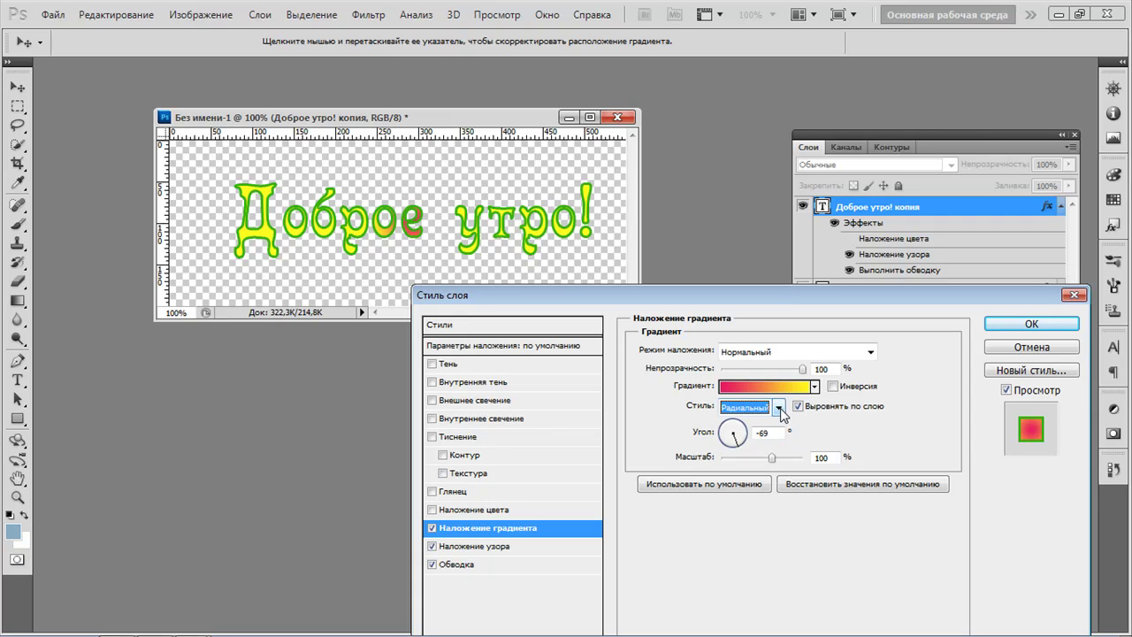
pyautogui.click(779, 408)
pyautogui.click(759, 451)
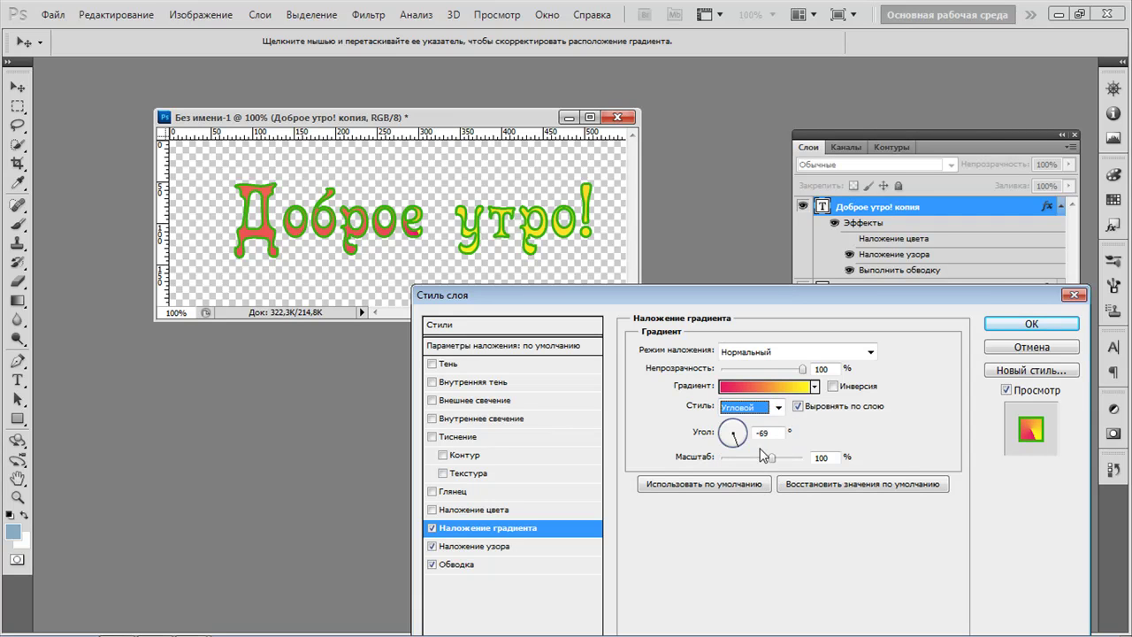
pyautogui.click(779, 407)
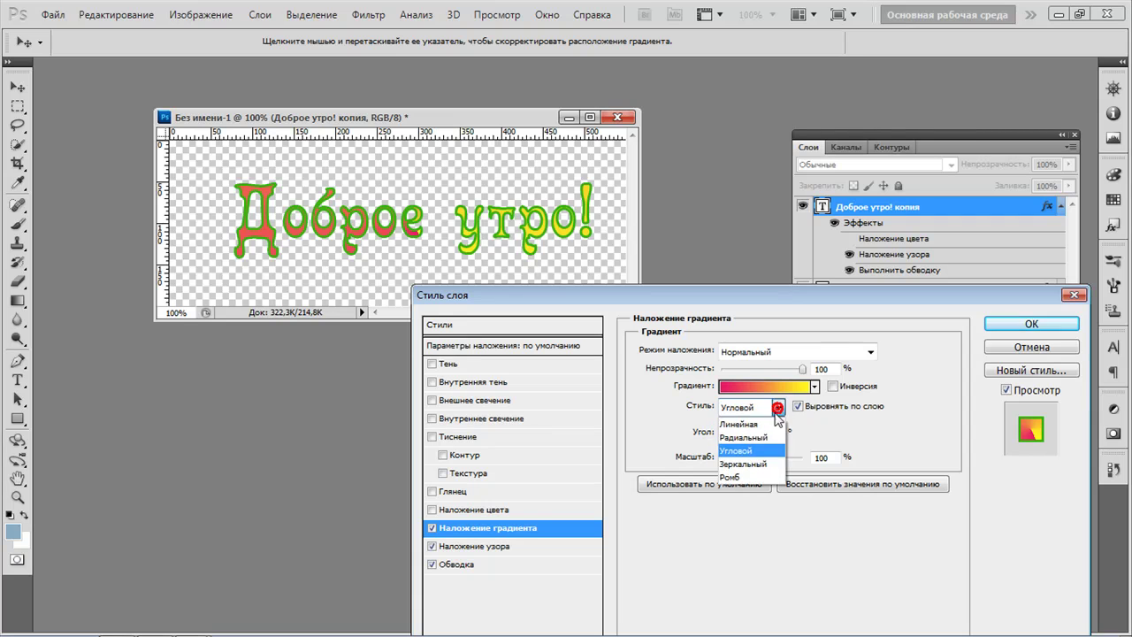
pyautogui.click(760, 462)
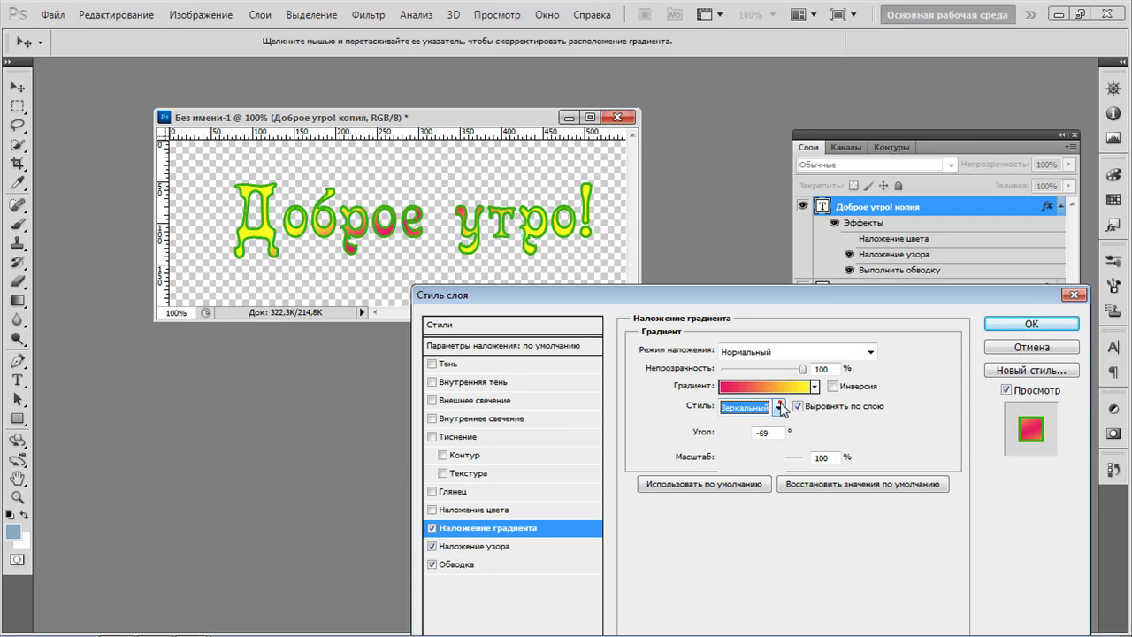
pyautogui.click(779, 408)
pyautogui.click(746, 477)
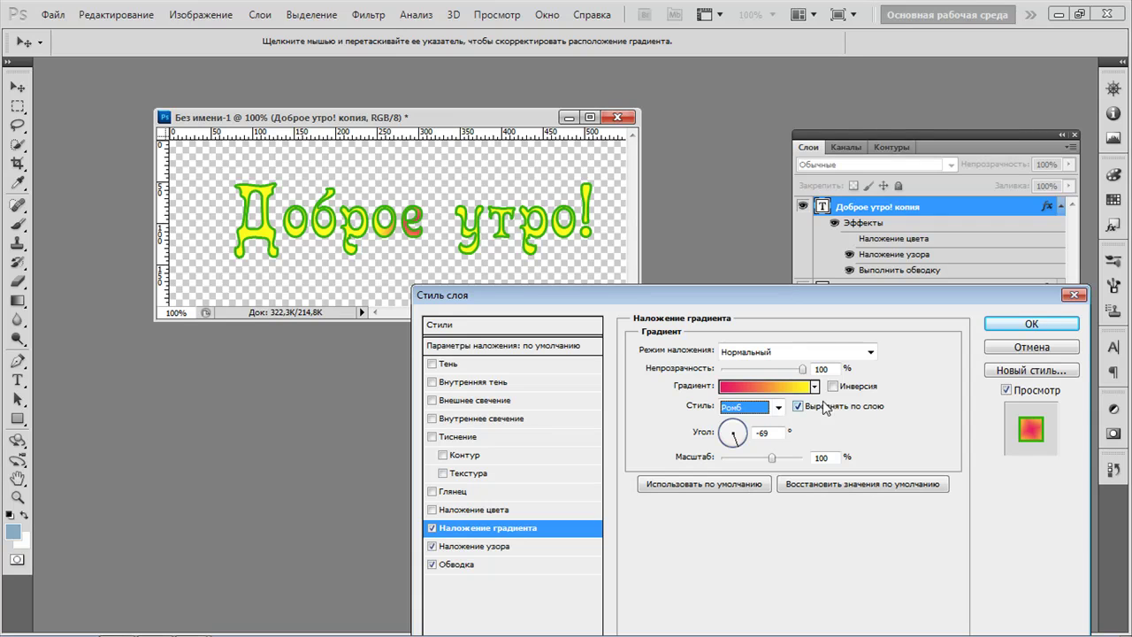
# Set the gradient overlay style to Линейная and accept the layer style.
pyautogui.click(779, 408)
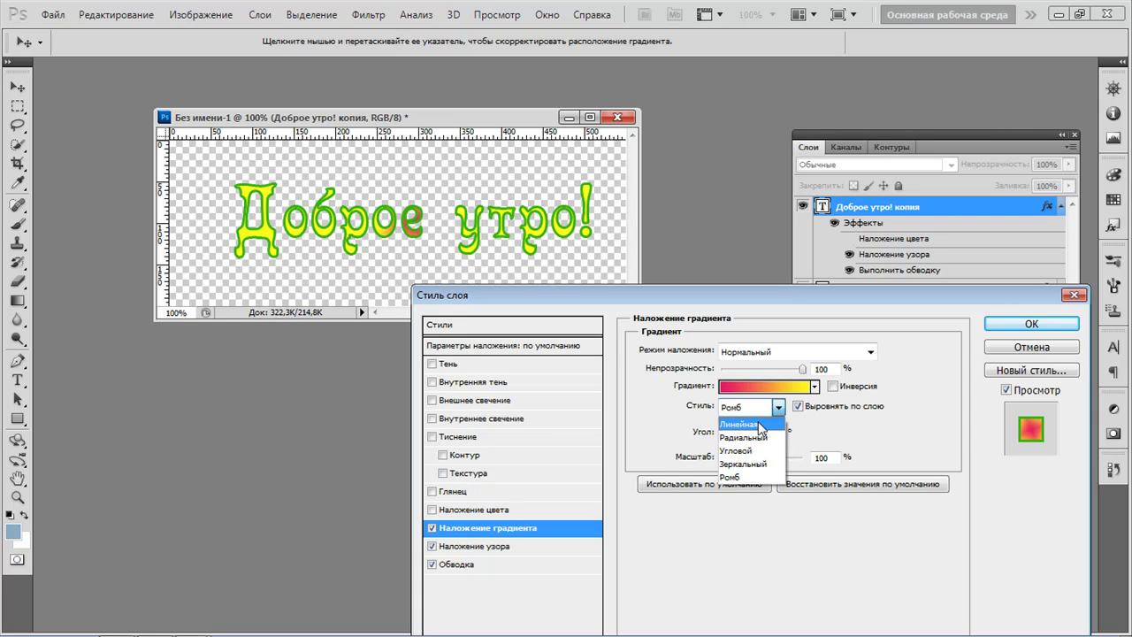
pyautogui.click(747, 420)
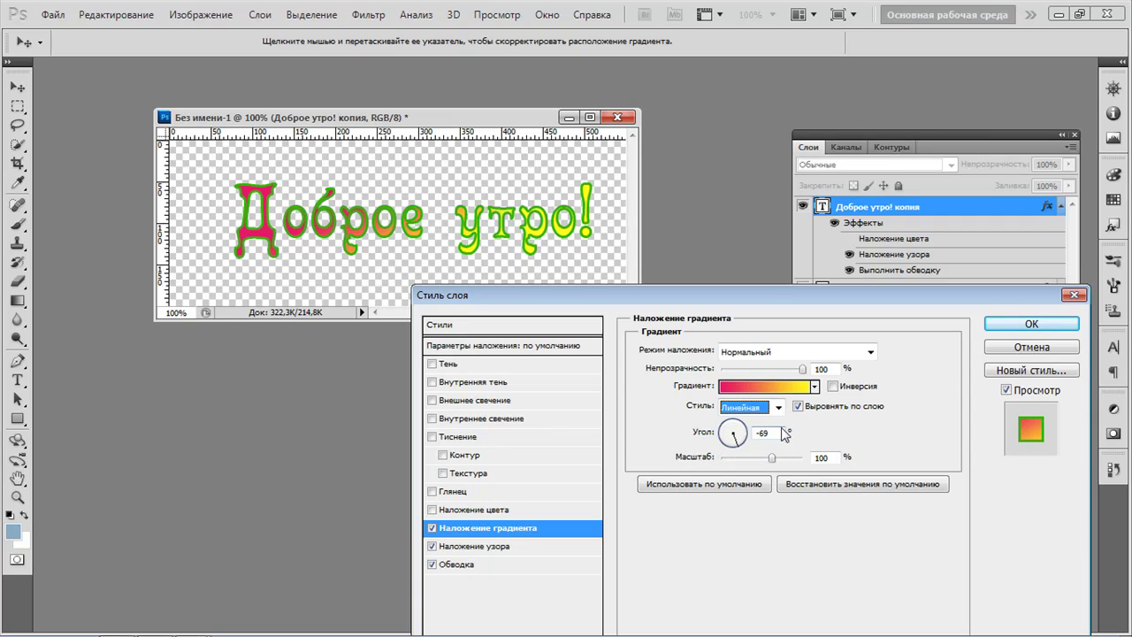
pyautogui.click(995, 331)
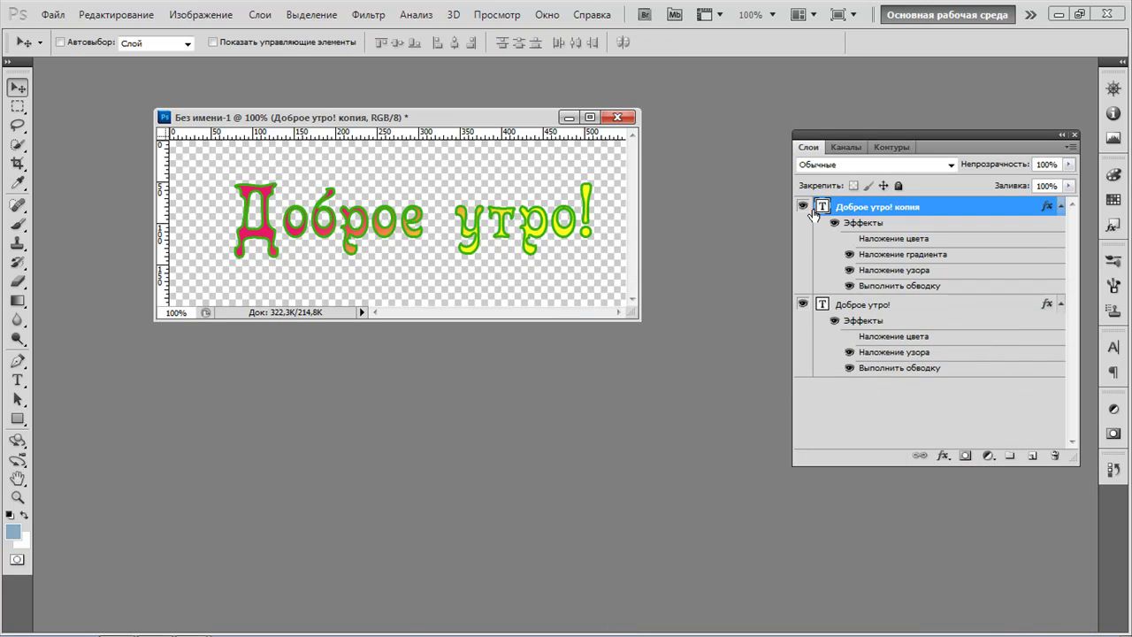
# Toggle the visibility of the Доброе утро! копия layer to compare it with the patterned text beneath.
pyautogui.click(803, 207)
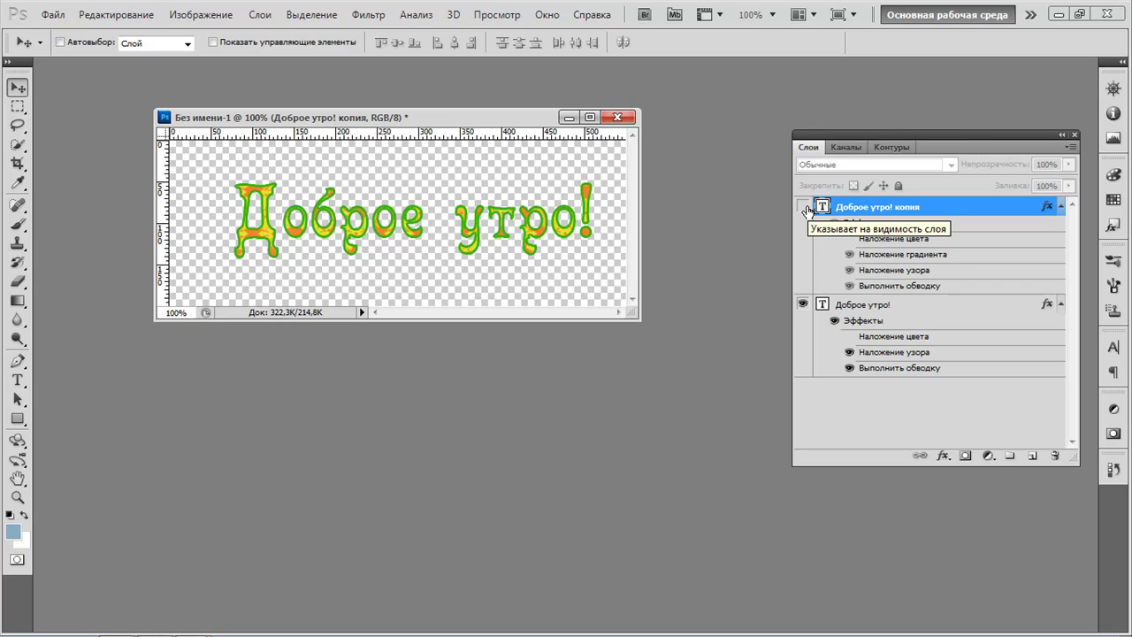
pyautogui.click(804, 207)
pyautogui.click(805, 207)
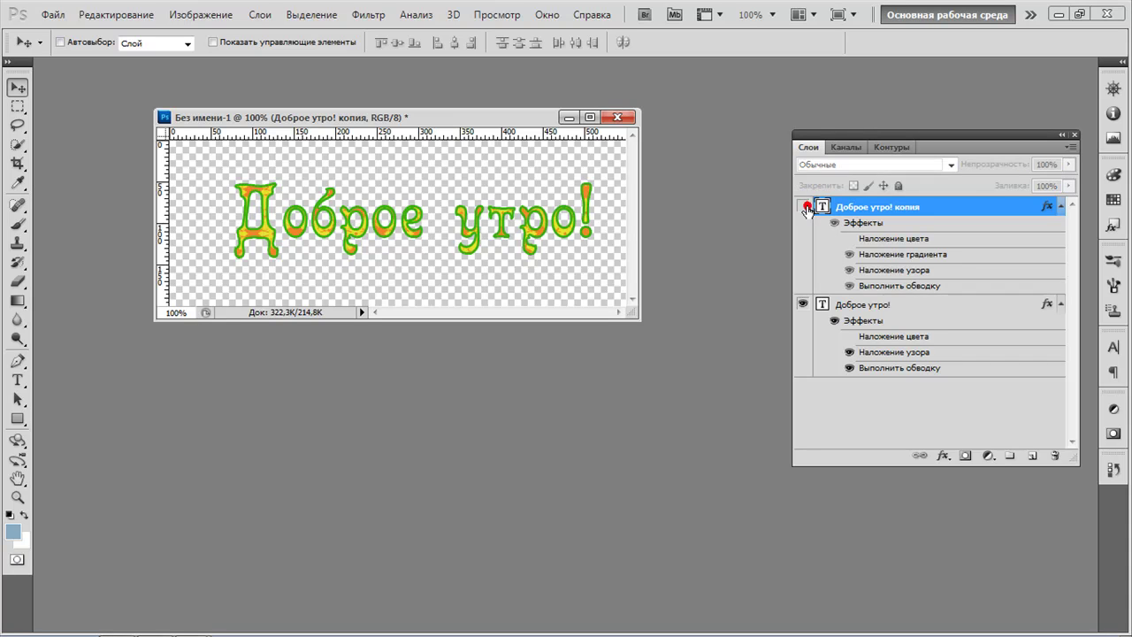
pyautogui.click(805, 207)
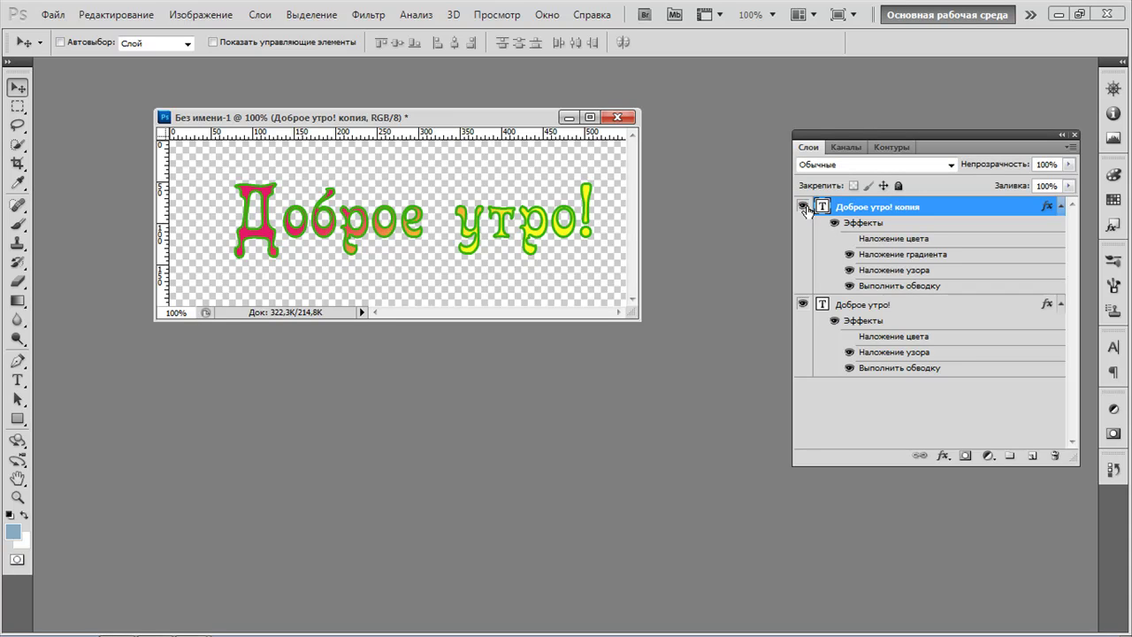
# Select both text layers together and enlarge them with Free Transform to about 111.60% width and 120.60% height.
pyautogui.keyDown('shift'); pyautogui.click(927, 322); pyautogui.keyUp('shift')
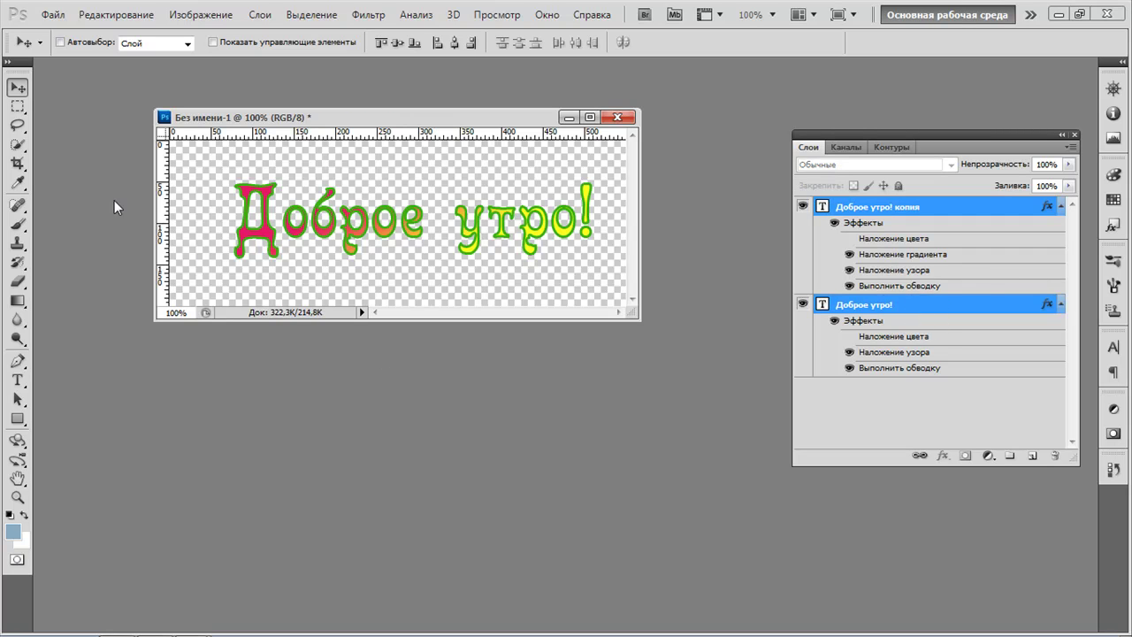
pyautogui.click(101, 21)
pyautogui.click(161, 324)
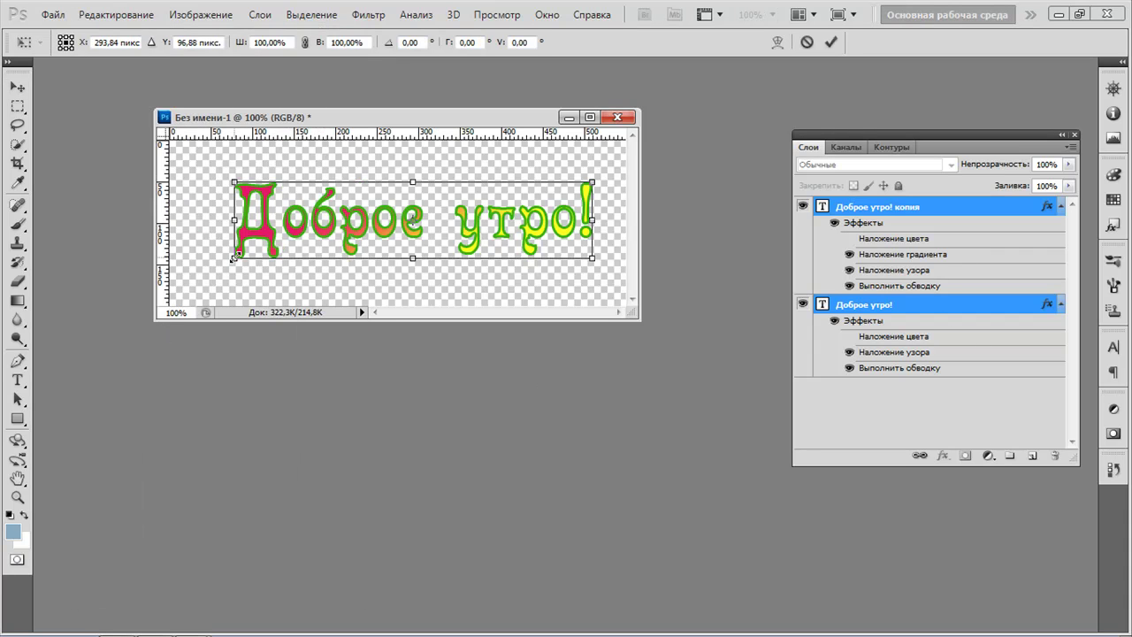
pyautogui.moveTo(234, 257); pyautogui.dragTo(202, 286)
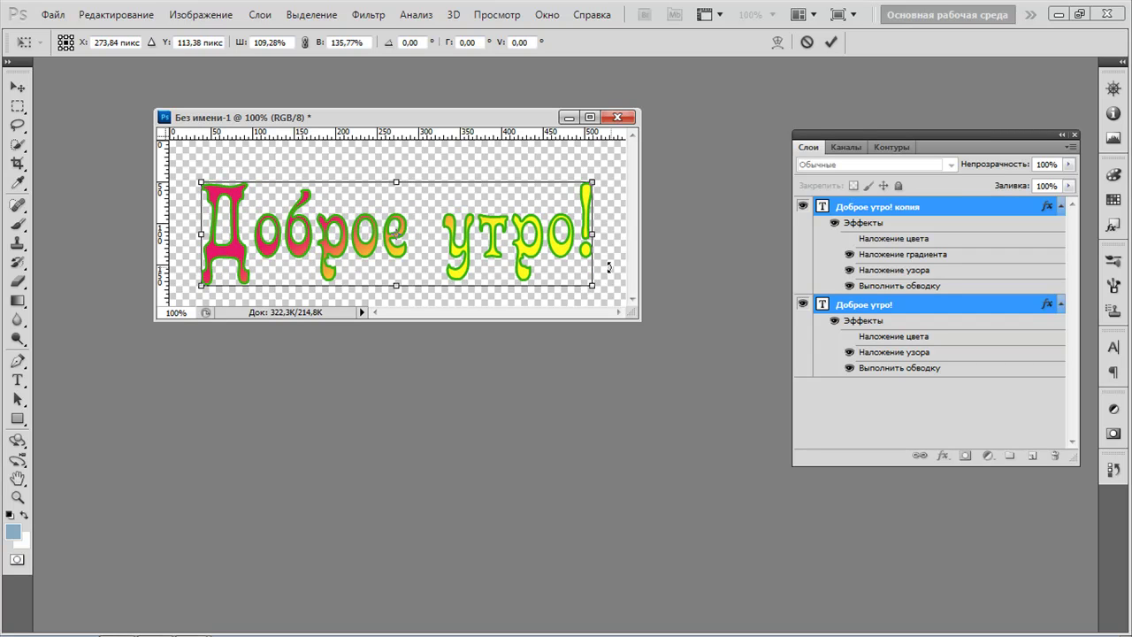
pyautogui.moveTo(592, 287)
pyautogui.mouseDown()
pyautogui.moveTo(619, 287)
pyautogui.moveTo(604, 281)
pyautogui.mouseUp()
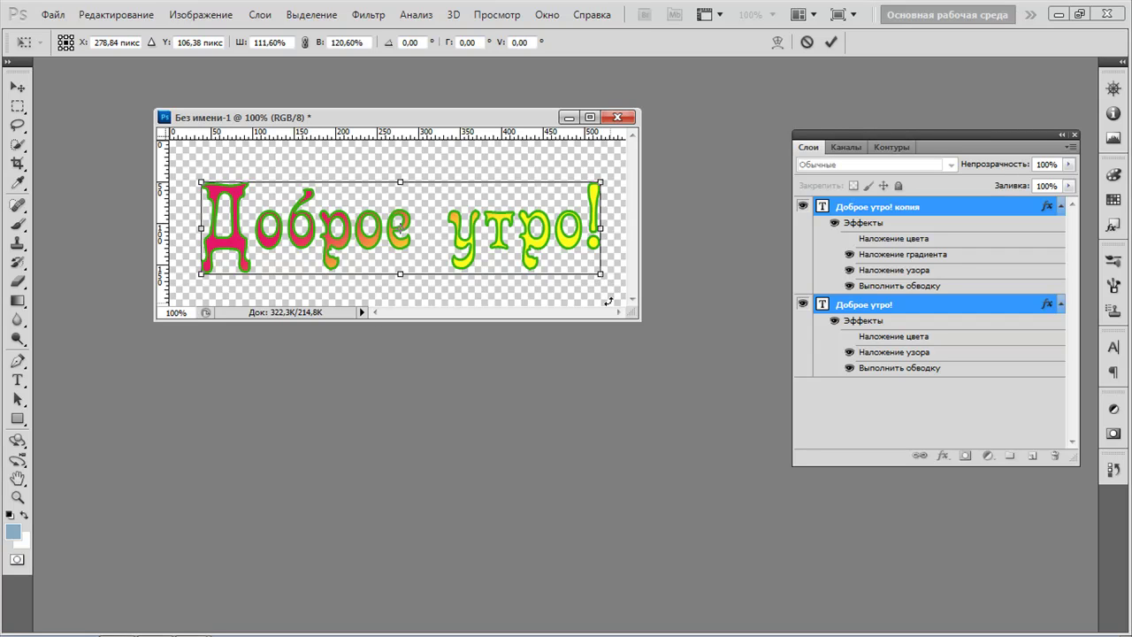
pyautogui.press('Return')
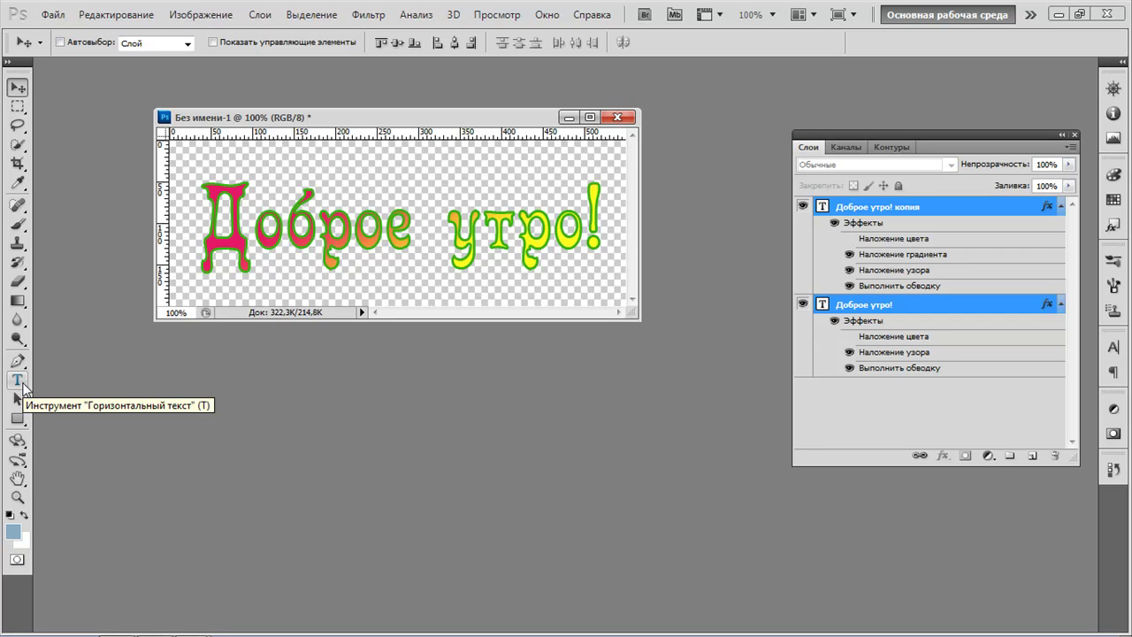
# Activate the Horizontal Type tool and place the text cursor in the pink-to-yellow gradient text.
pyautogui.click(19, 381)
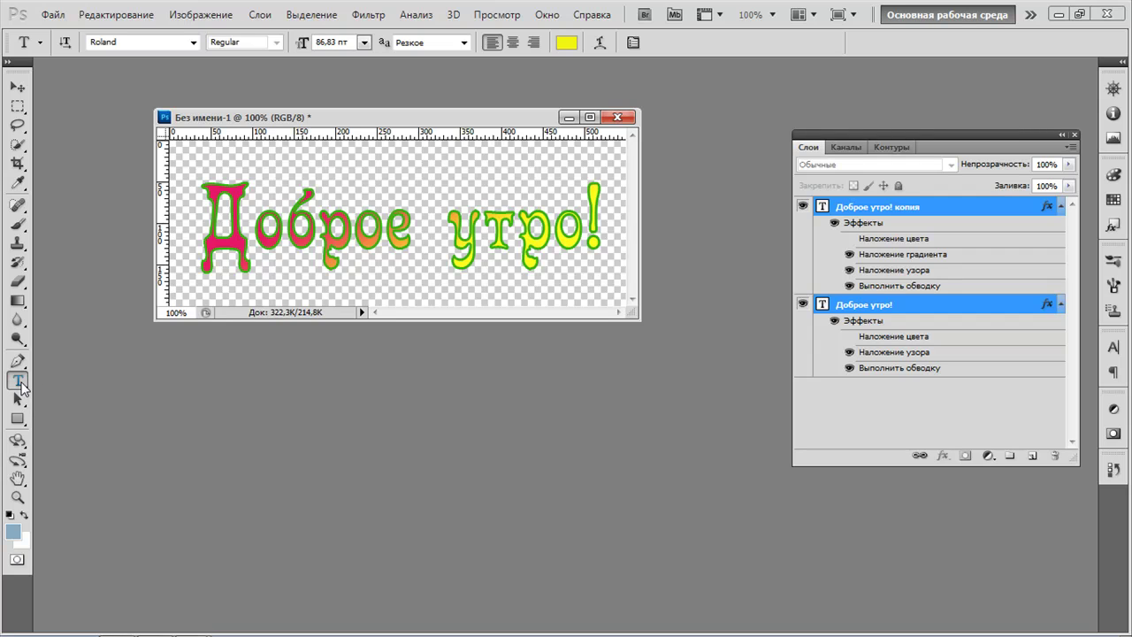
pyautogui.click(206, 237)
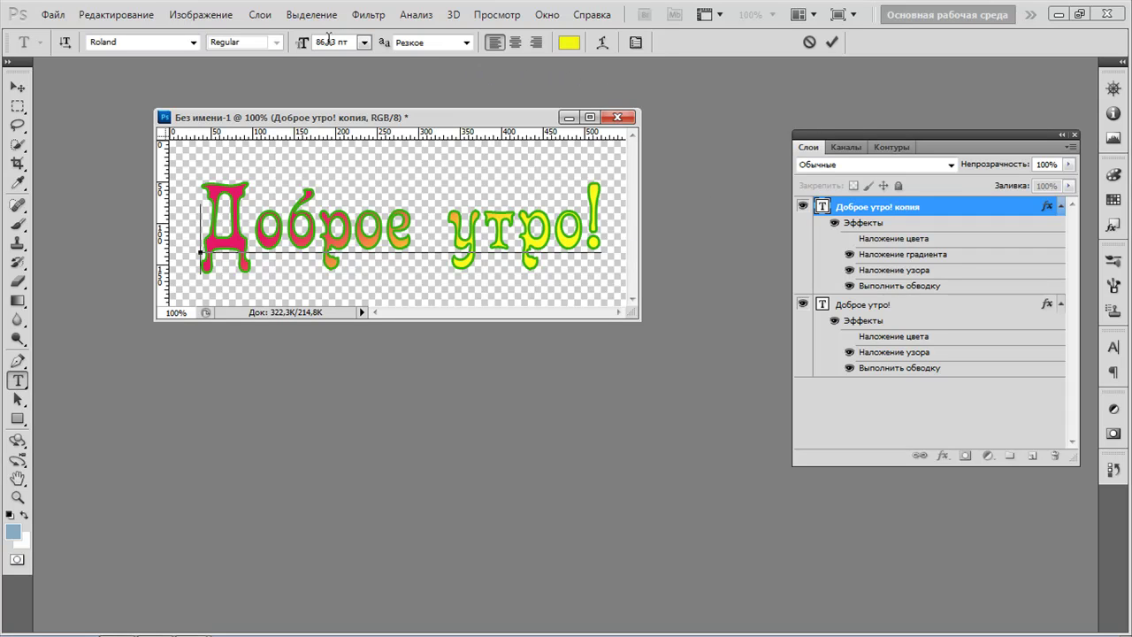
pyautogui.click(605, 44)
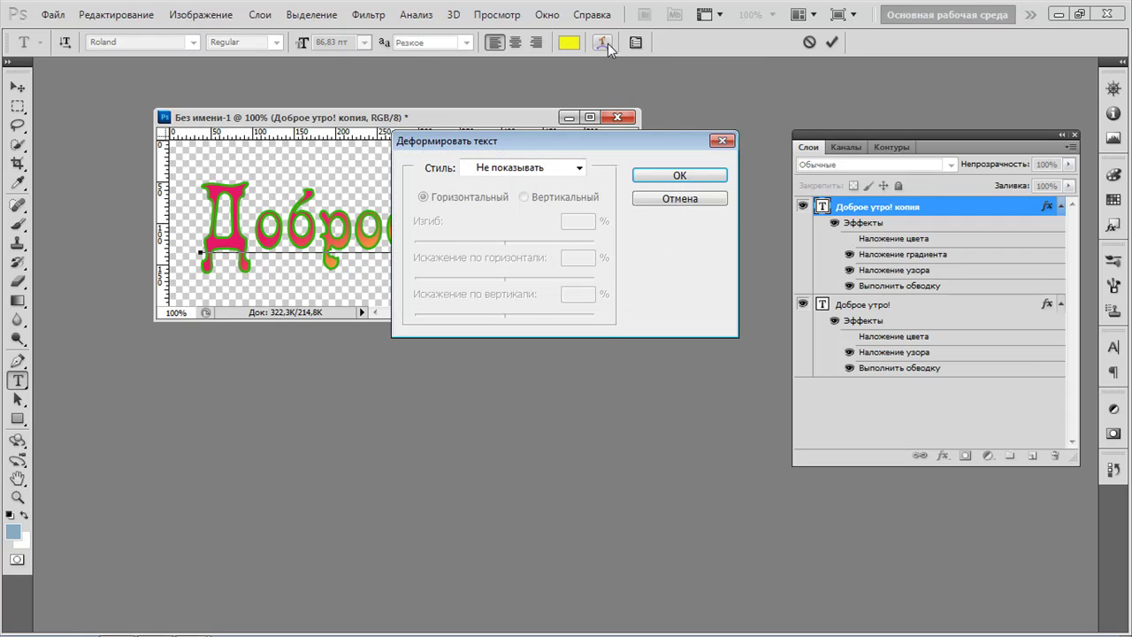
pyautogui.click(579, 170)
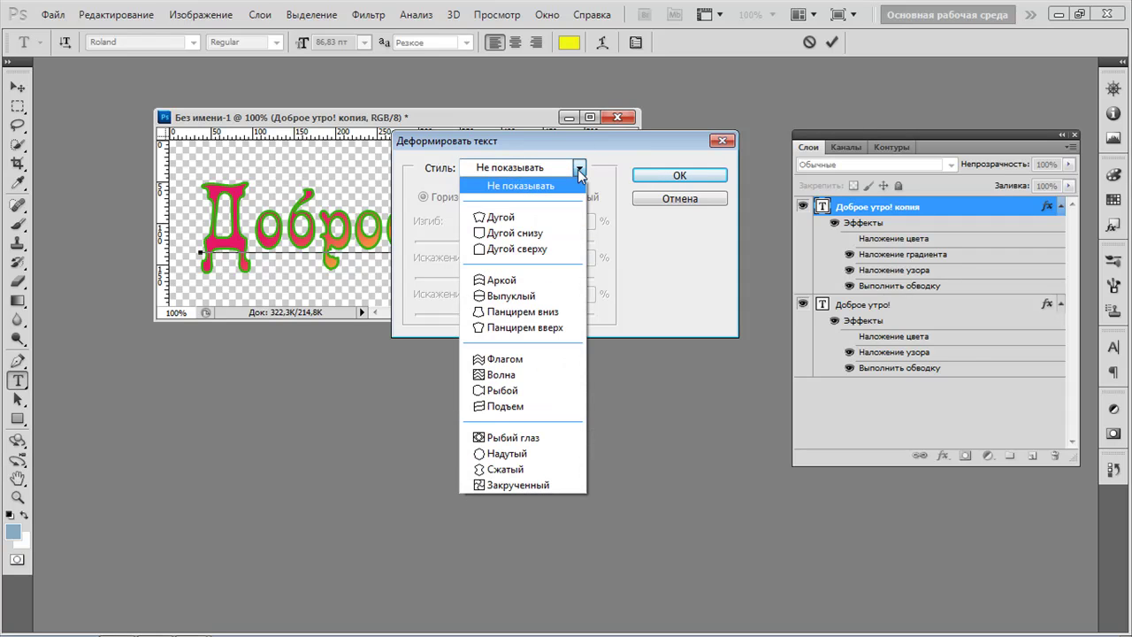
pyautogui.click(502, 217)
pyautogui.moveTo(510, 142); pyautogui.dragTo(557, 296)
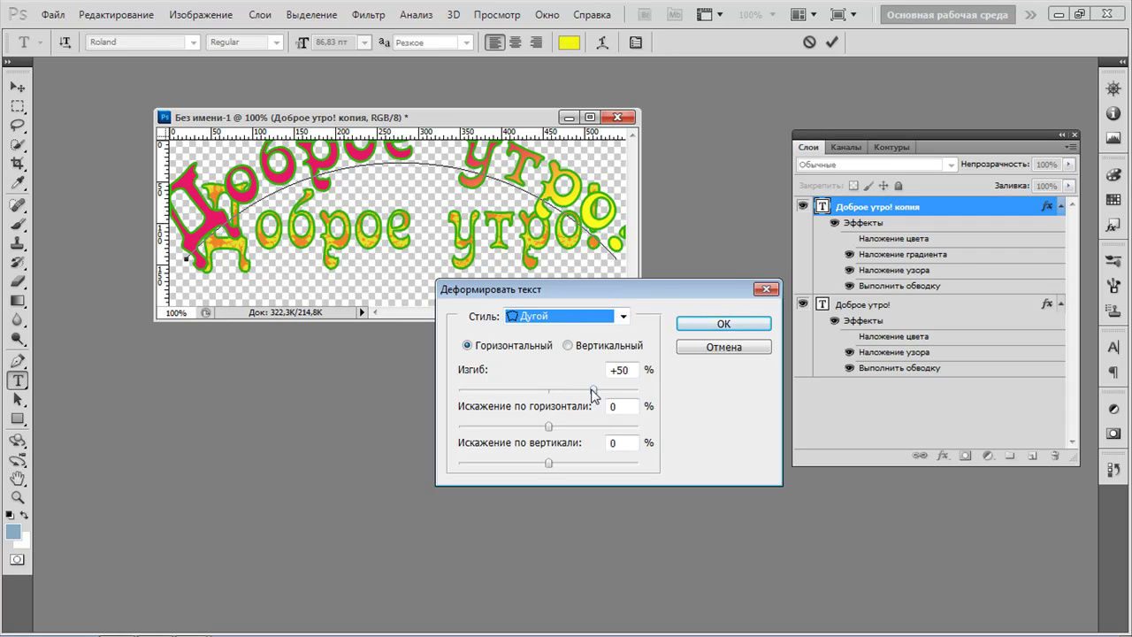
pyautogui.moveTo(593, 393); pyautogui.dragTo(580, 396)
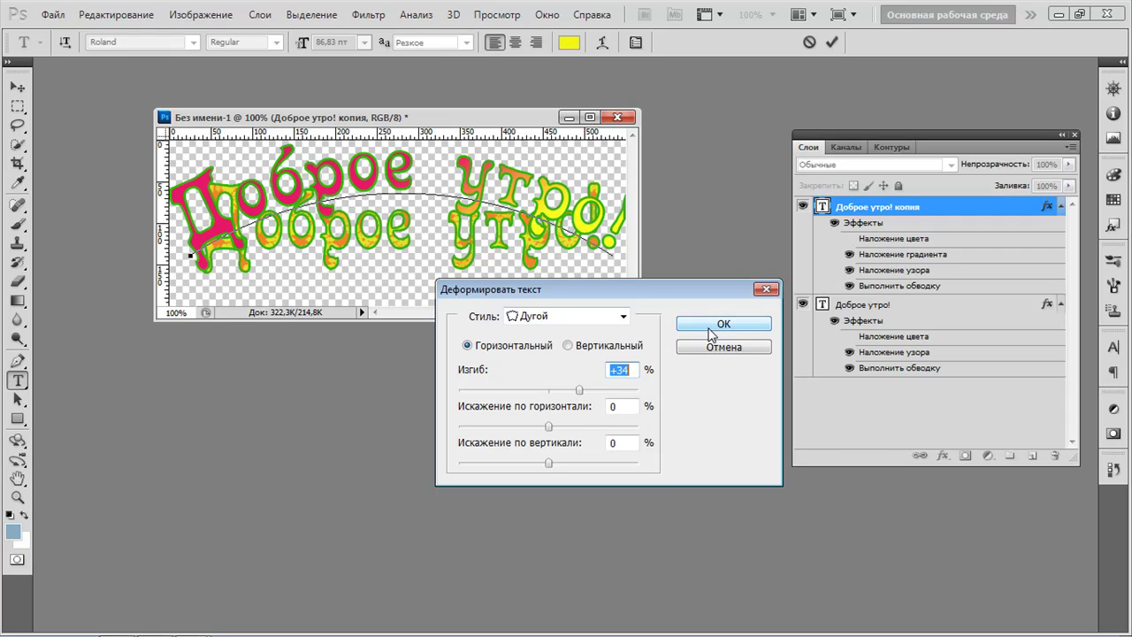
pyautogui.click(721, 348)
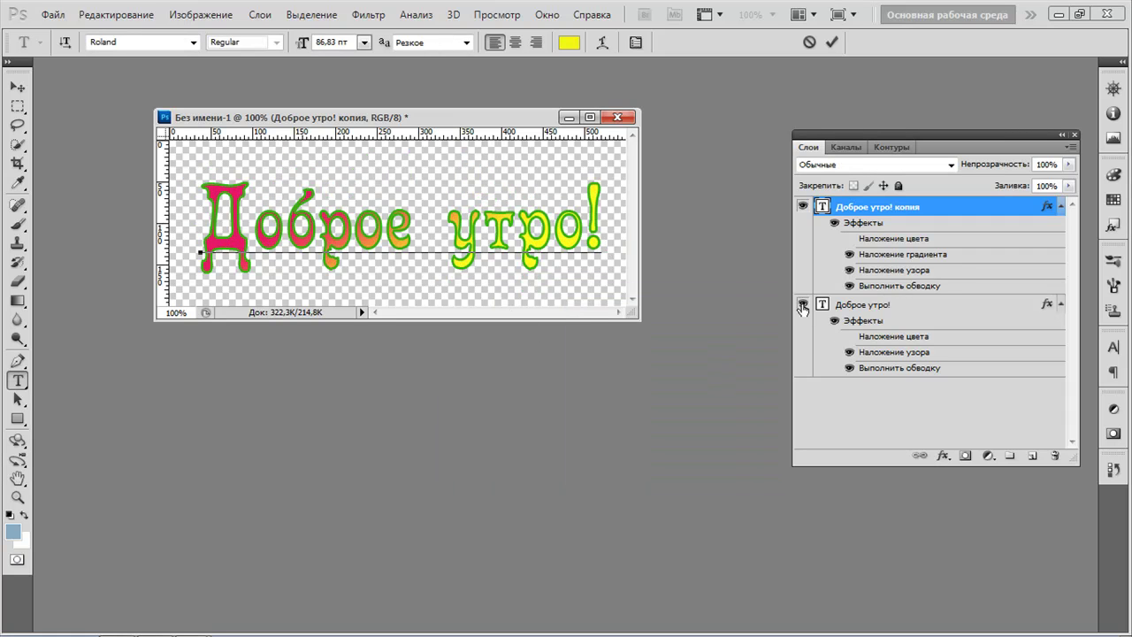
# Hide the patterned text layer and warp the gradient text with the Дугой style, bend +28%, horizontal distortion -43% and vertical distortion +6%.
pyautogui.click(802, 305)
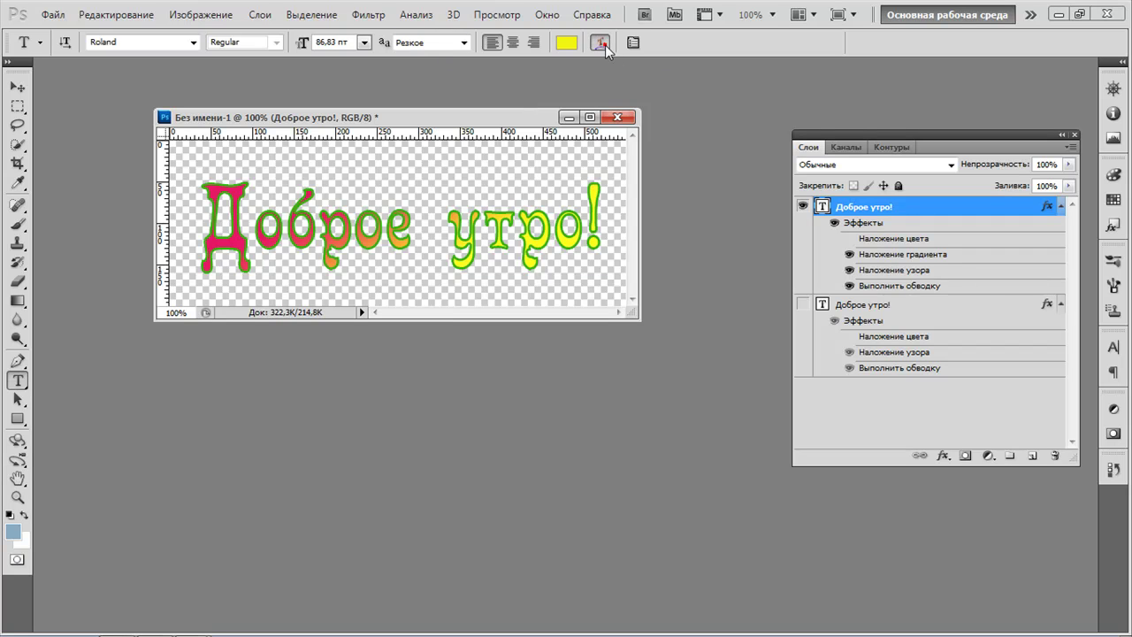
pyautogui.click(599, 42)
pyautogui.click(623, 316)
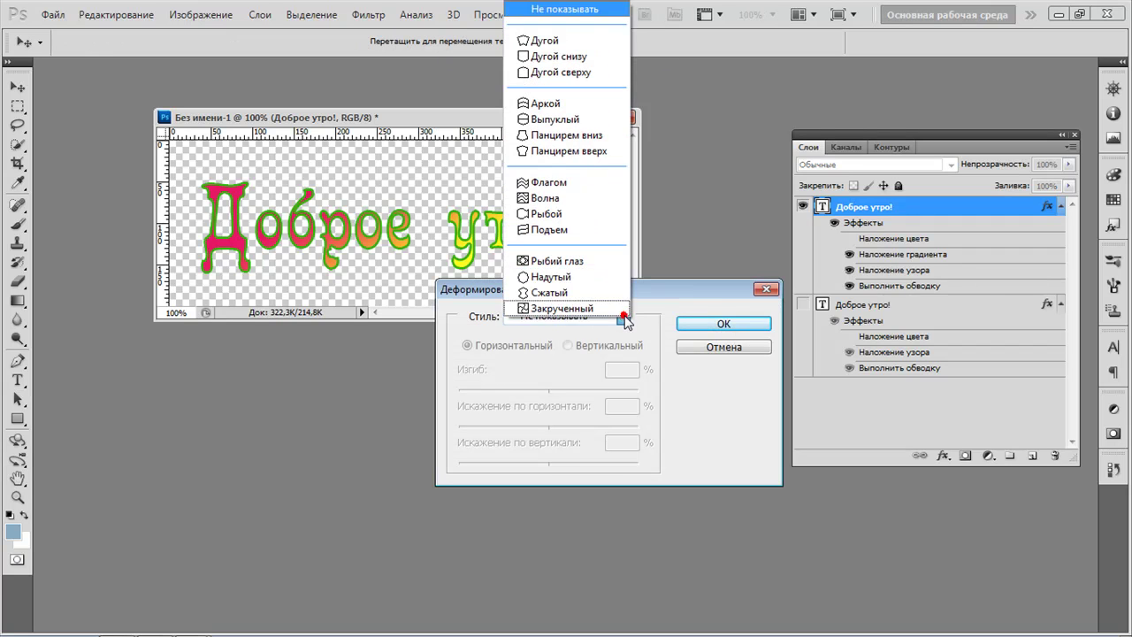
pyautogui.click(564, 41)
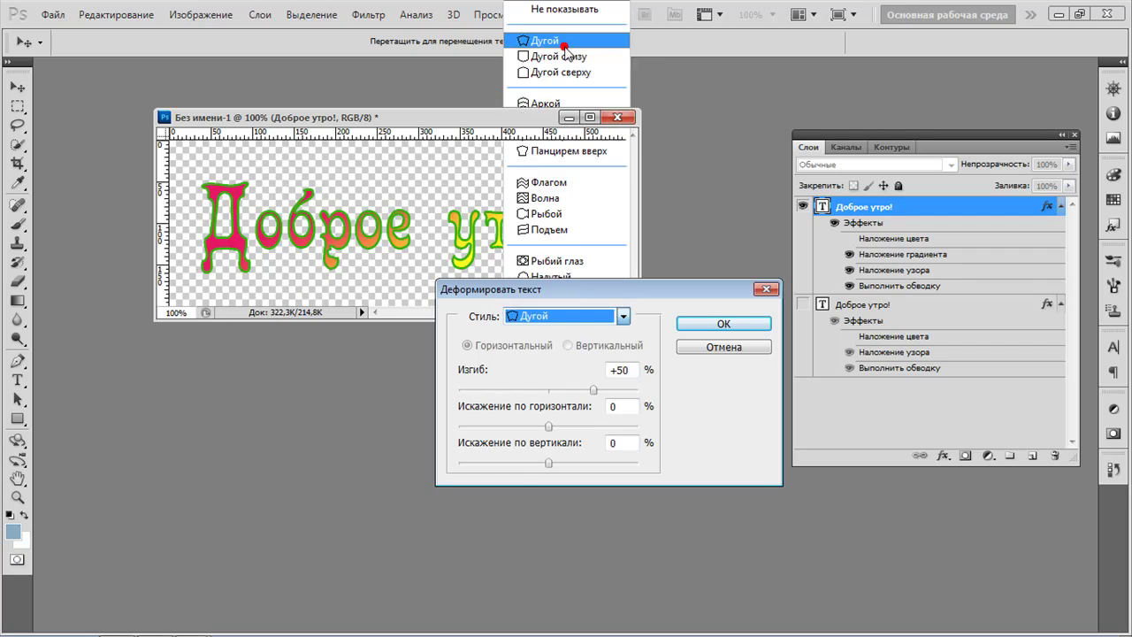
pyautogui.moveTo(593, 390); pyautogui.dragTo(573, 392)
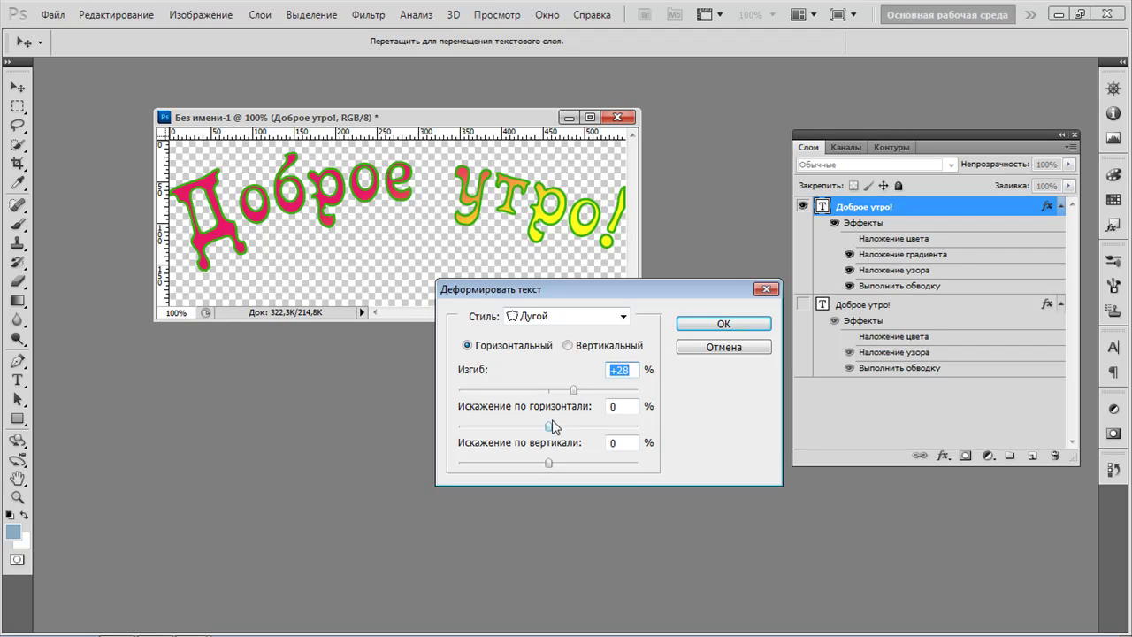
pyautogui.moveTo(550, 429); pyautogui.dragTo(511, 431)
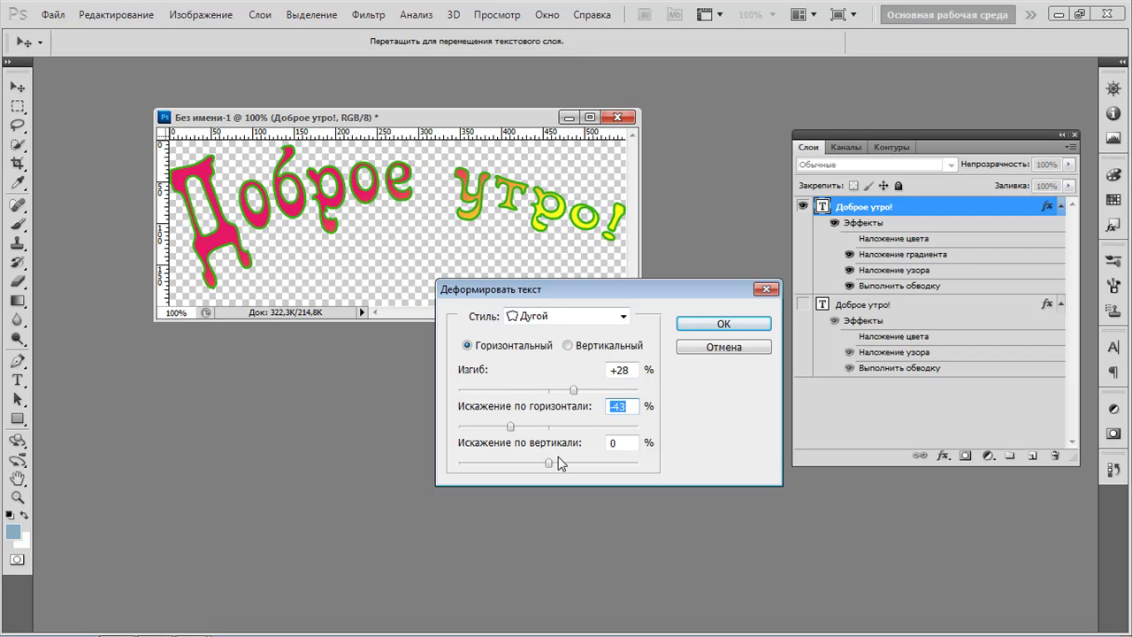
pyautogui.moveTo(550, 466)
pyautogui.mouseDown()
pyautogui.moveTo(596, 466)
pyautogui.moveTo(544, 466)
pyautogui.moveTo(554, 461)
pyautogui.mouseUp()
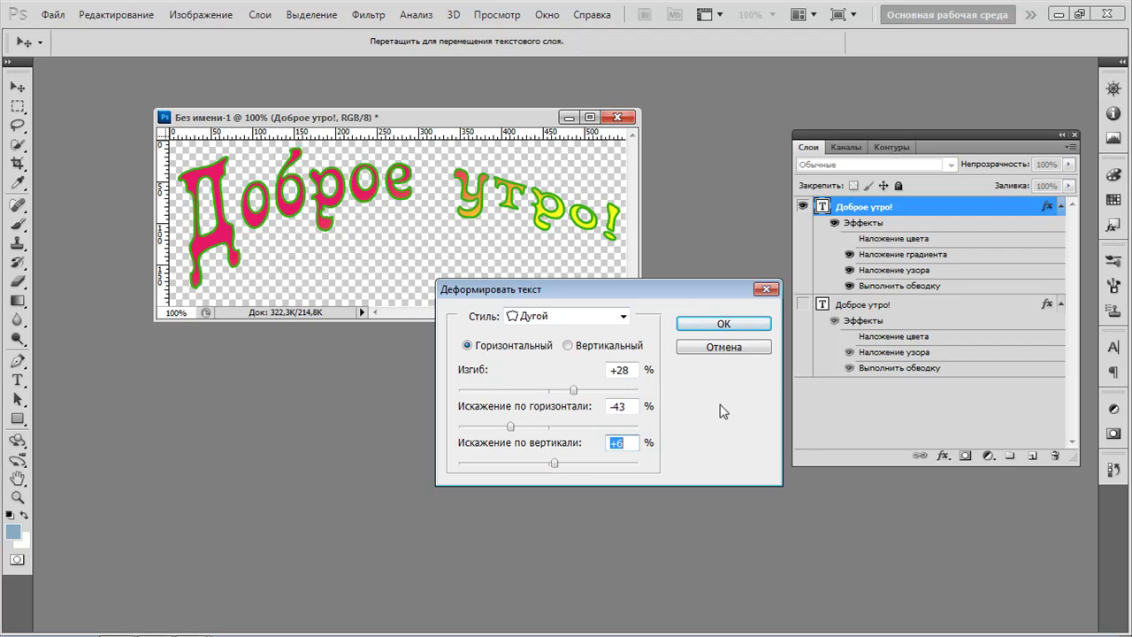
pyautogui.click(704, 325)
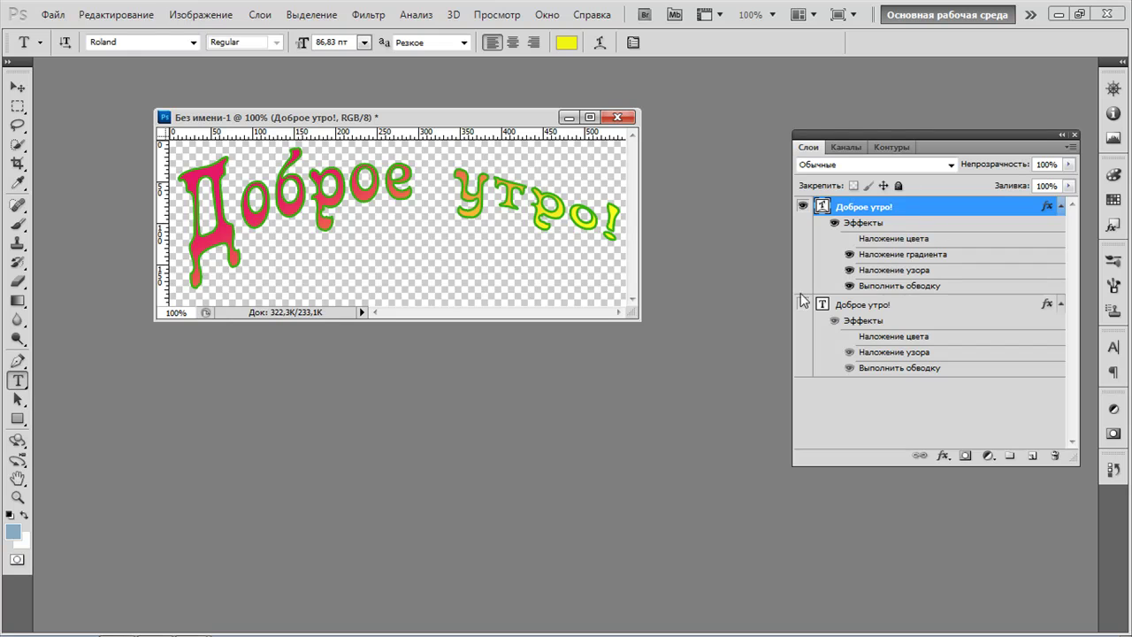
# Scale the warped gradient text down proportionally to about 87.41% with Free Transform.
pyautogui.click(114, 15)
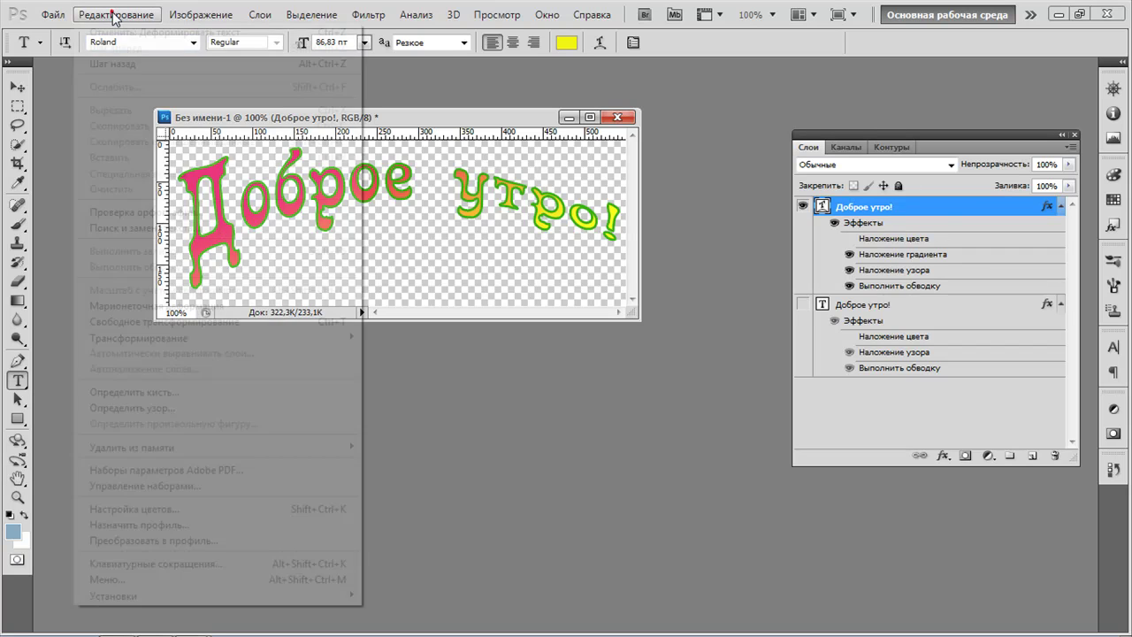
pyautogui.click(155, 322)
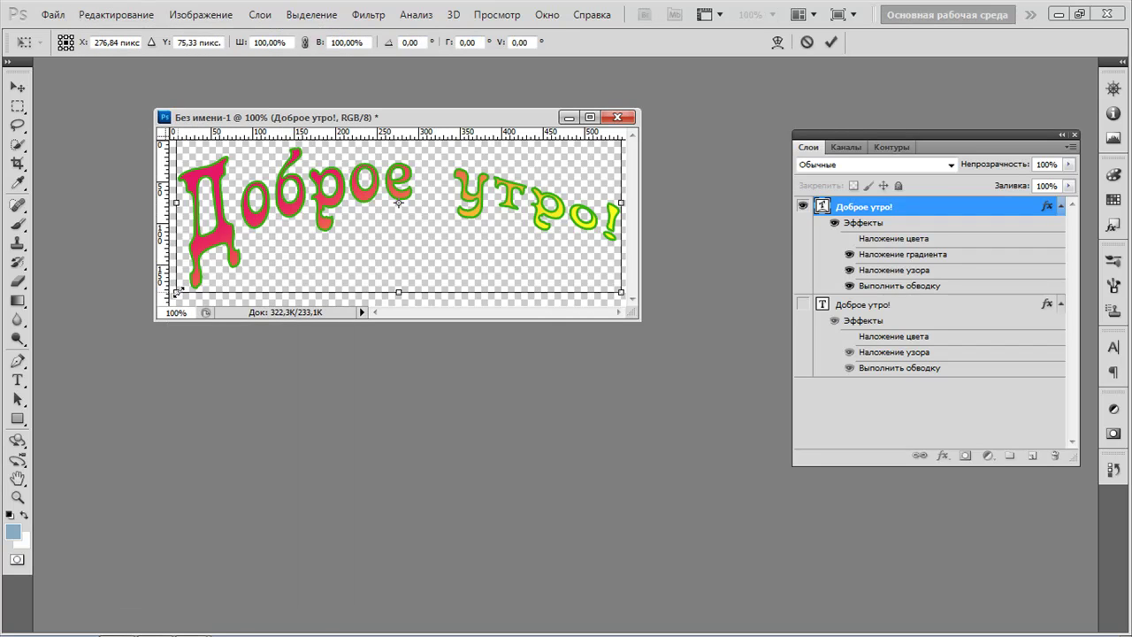
pyautogui.moveTo(177, 291); pyautogui.dragTo(234, 267)
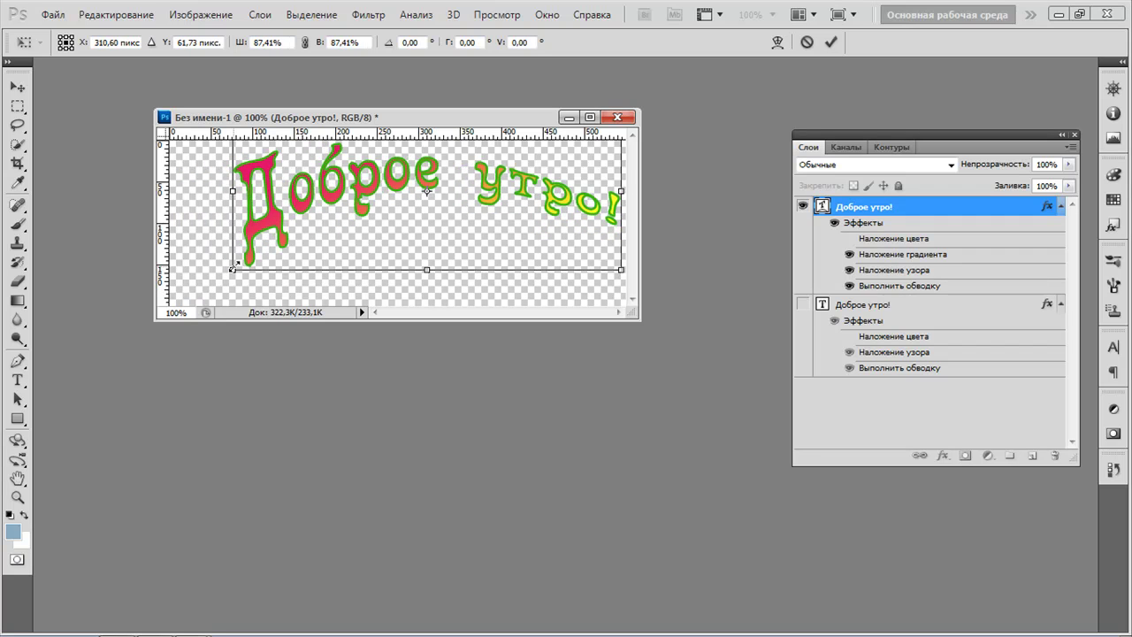
pyautogui.press('t')
pyautogui.press('Return')
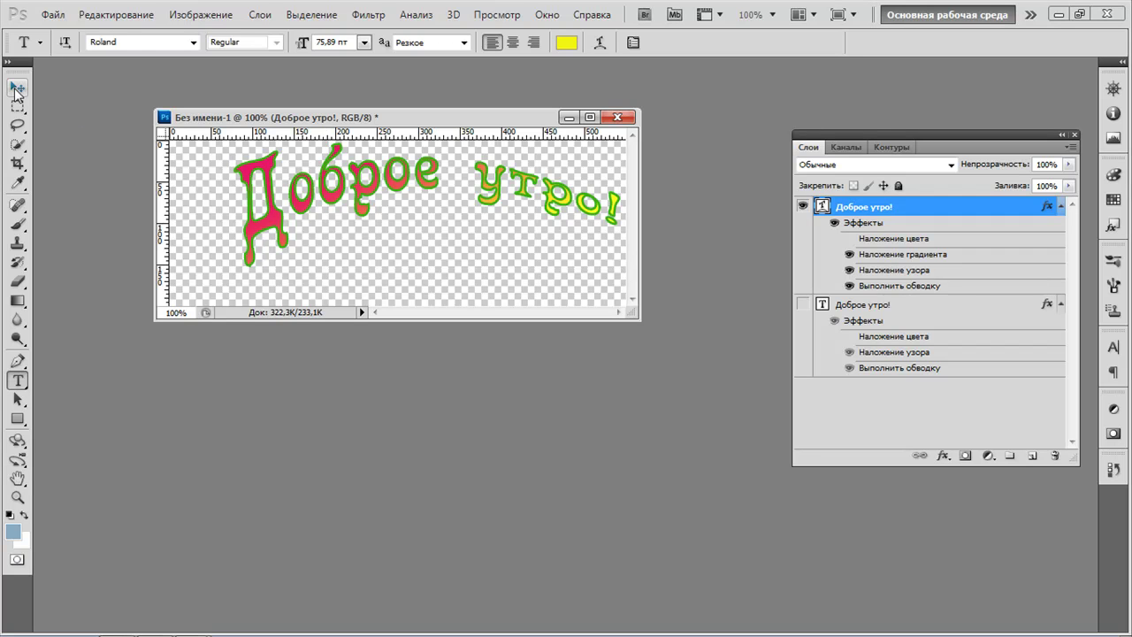
# Move the warped gradient text with the Move tool so that it sits roughly centred on the canvas.
pyautogui.click(17, 88)
pyautogui.moveTo(363, 180); pyautogui.dragTo(337, 200)
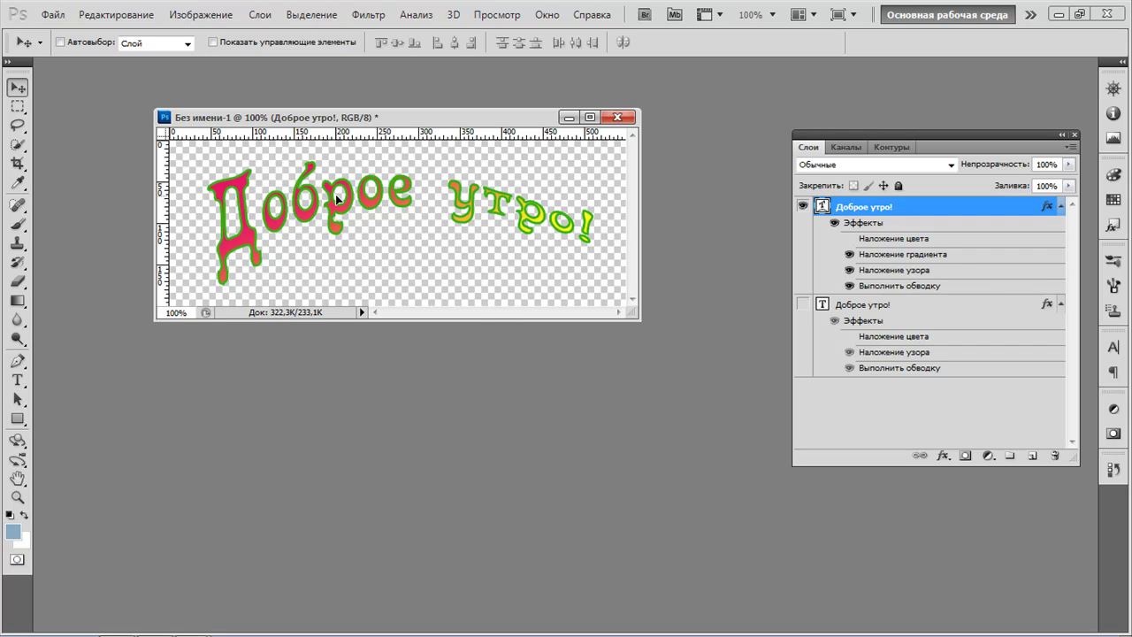
pyautogui.moveTo(337, 198); pyautogui.dragTo(334, 198)
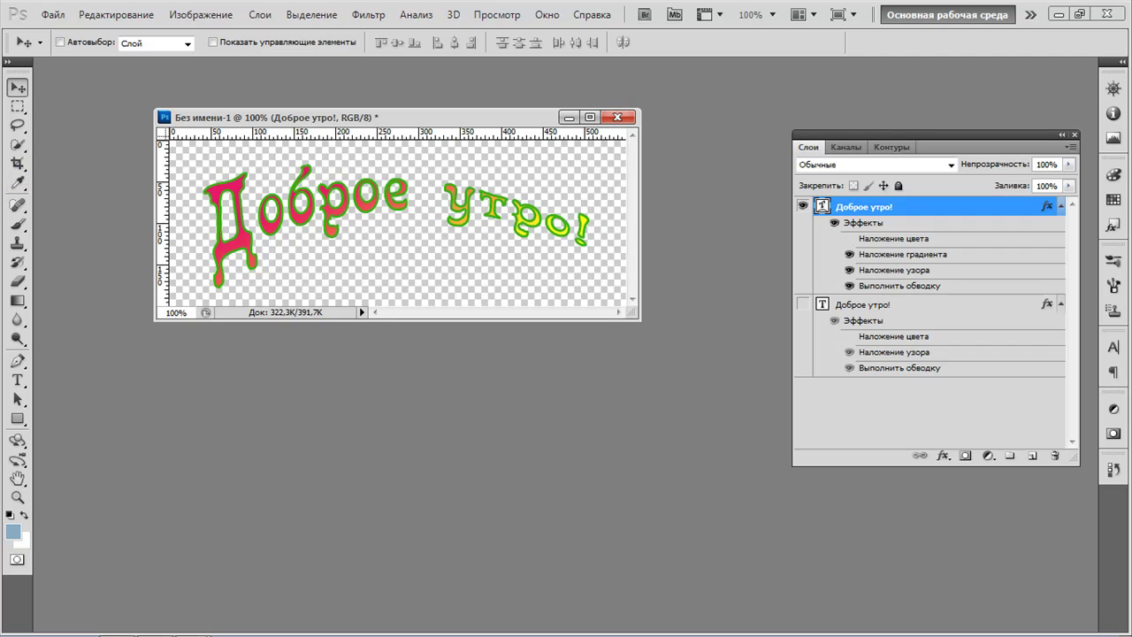
# Start opening an image file and browse to the КлипАрт Friendship folder in the Изображения library.
pyautogui.click(51, 14)
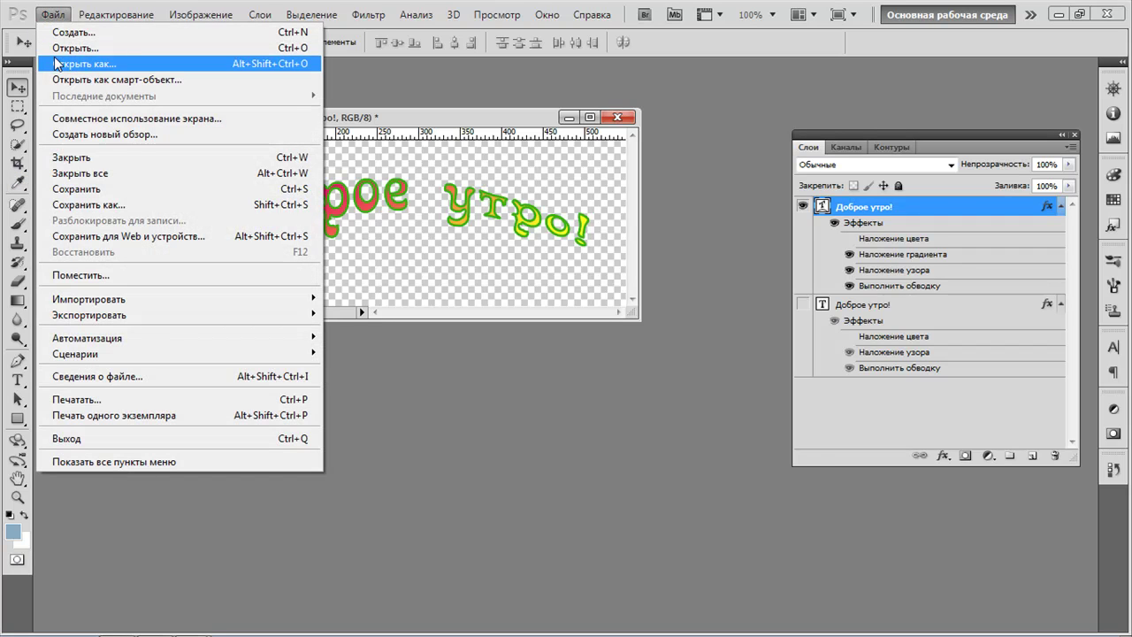
pyautogui.click(63, 48)
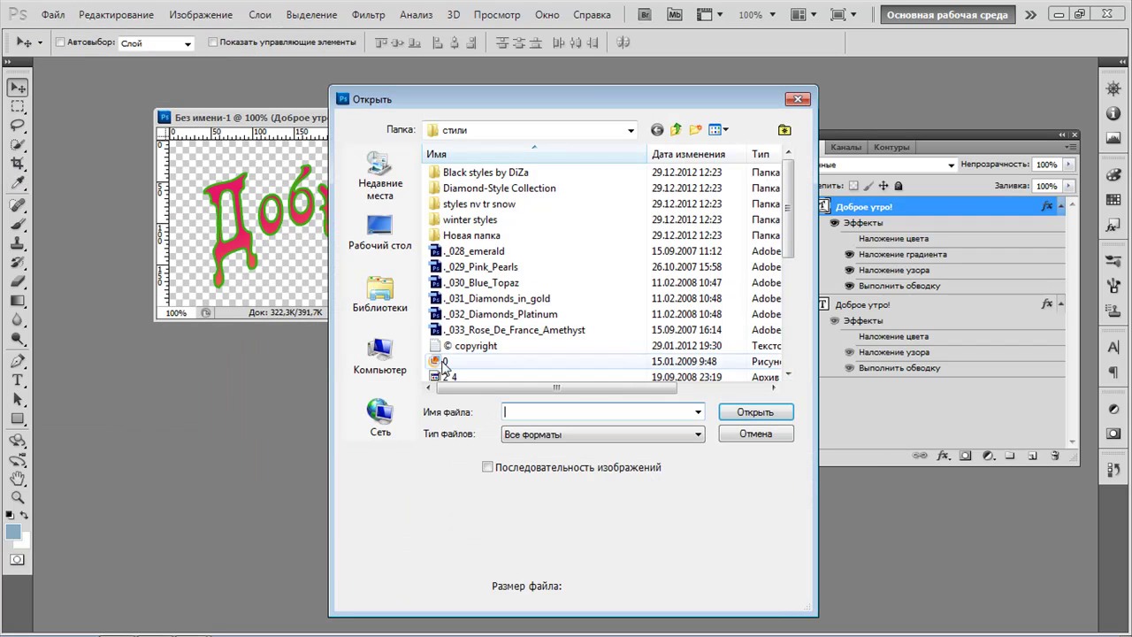
pyautogui.click(379, 296)
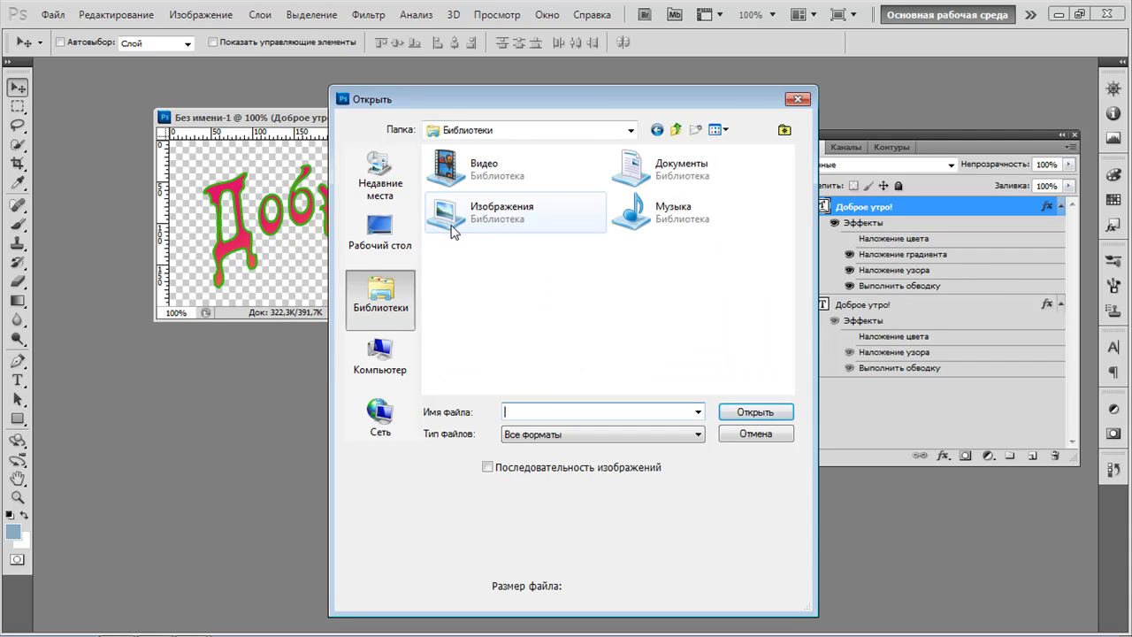
pyautogui.doubleClick(445, 217)
pyautogui.scroll(-2, 766, 329)
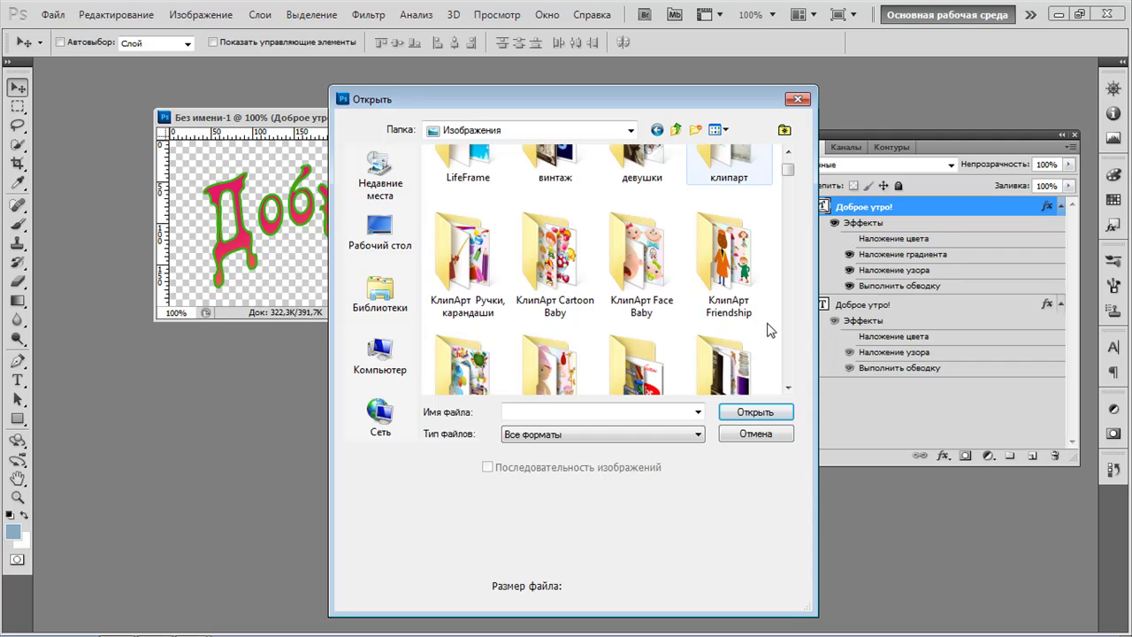
pyautogui.scroll(-2, 770, 330)
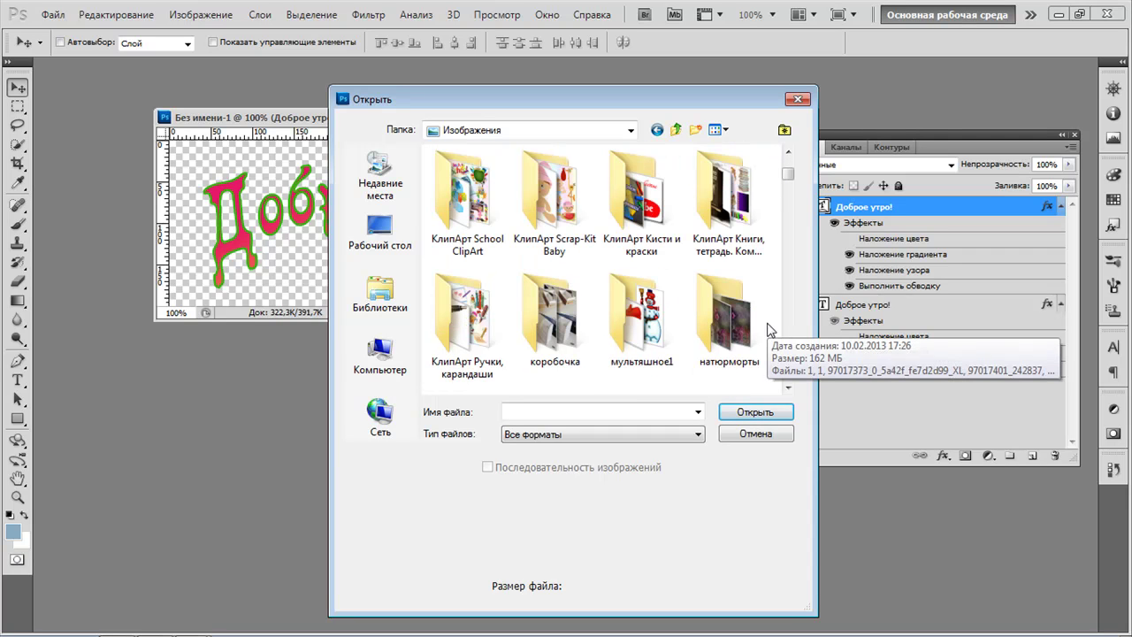
pyautogui.scroll(-2, 769, 330)
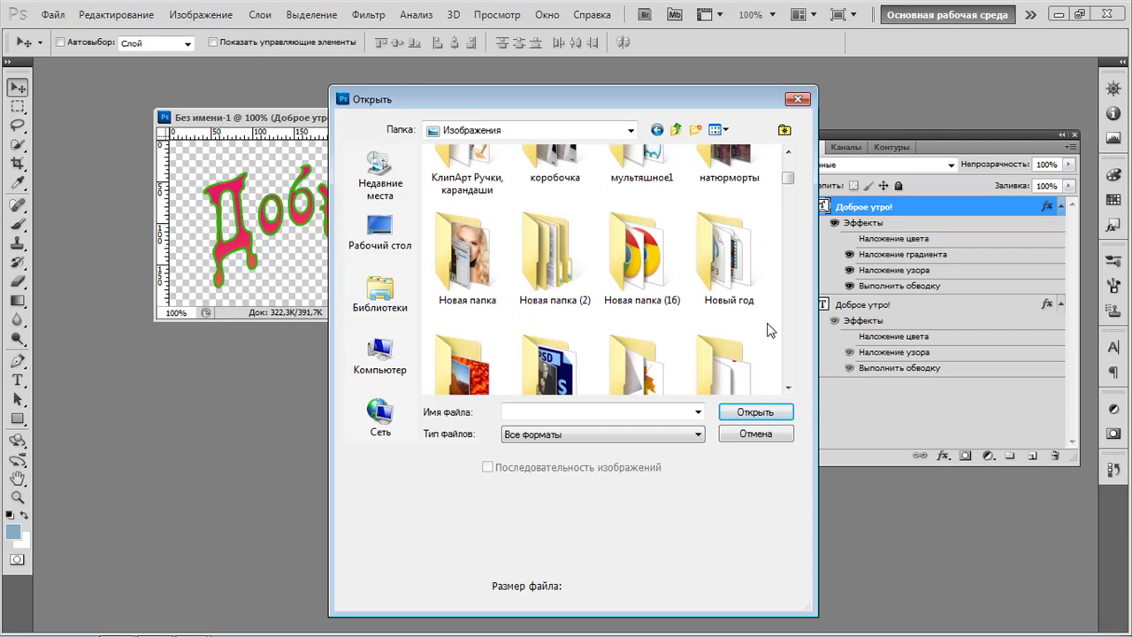
pyautogui.scroll(-3, 770, 330)
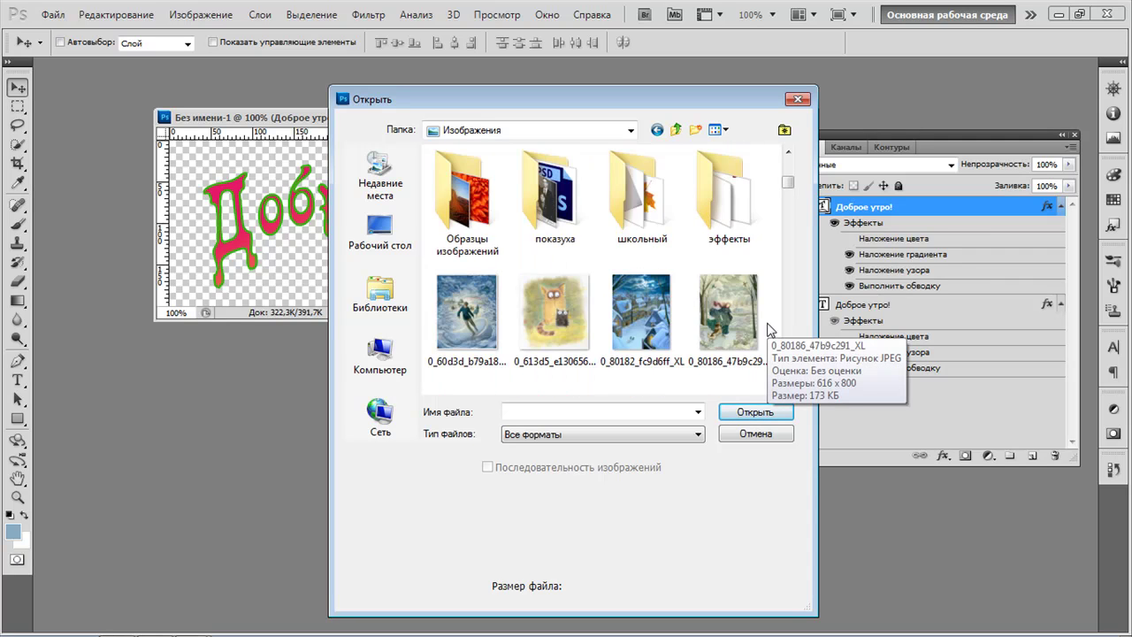
pyautogui.scroll(-3, 770, 330)
pyautogui.scroll(5, 769, 330)
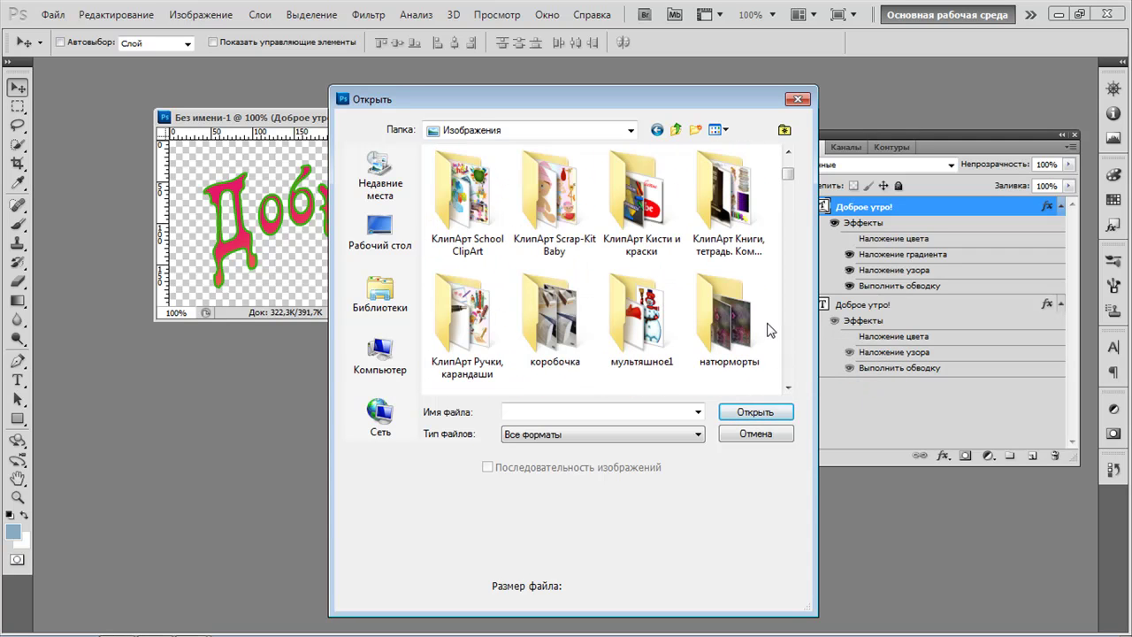
pyautogui.scroll(3, 770, 329)
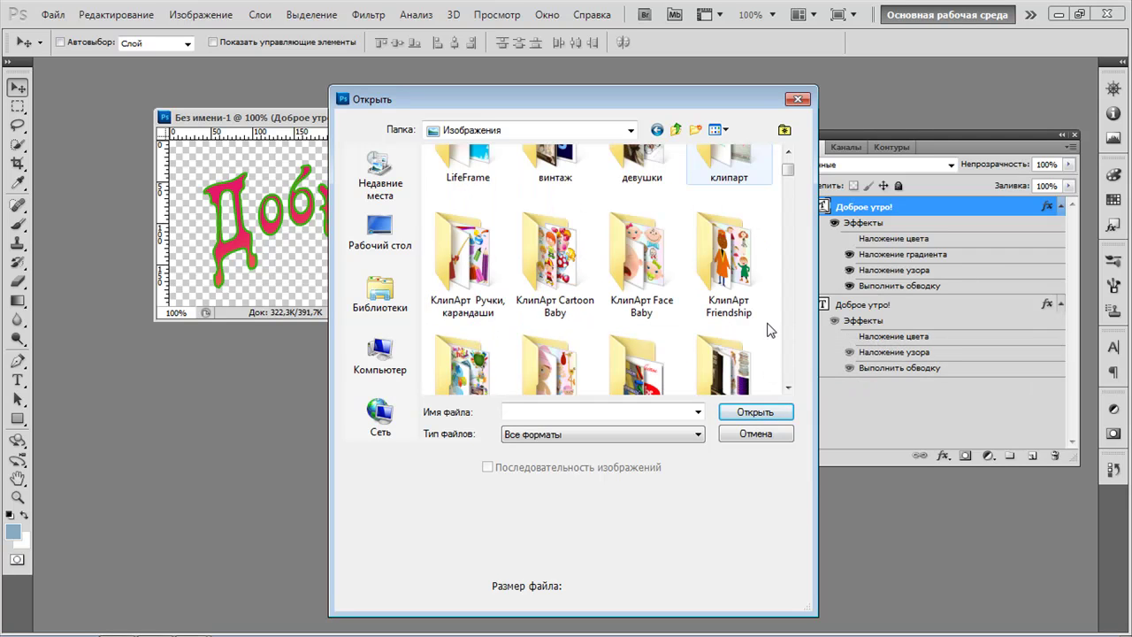
pyautogui.doubleClick(729, 266)
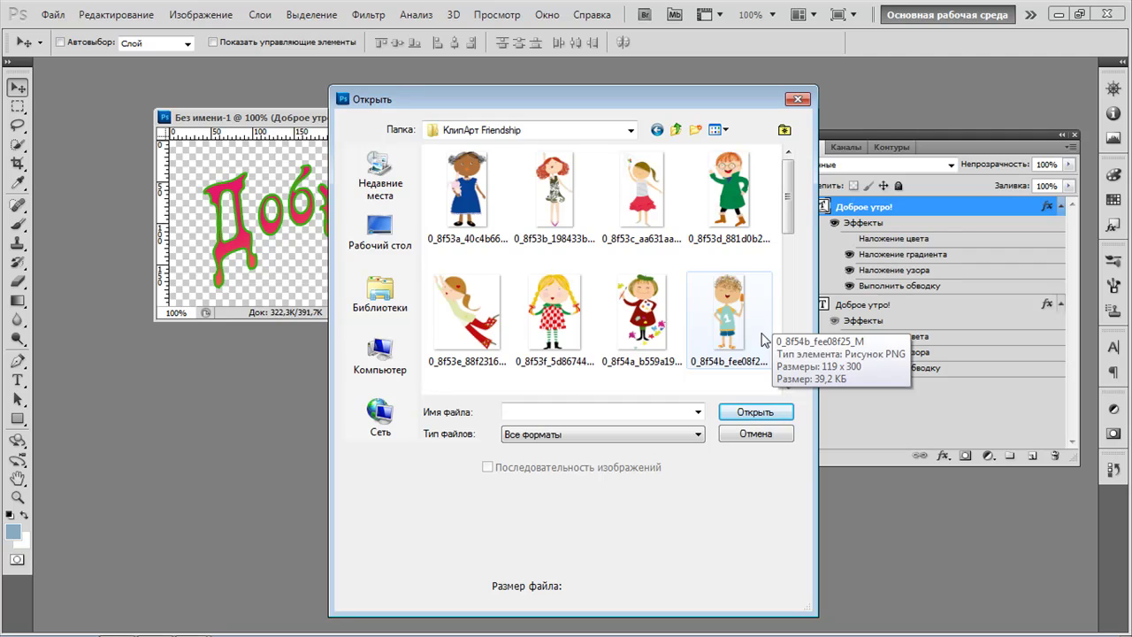
# Open the 0_8f548 clip-art picture of the curly-haired boy in the orange sweater.
pyautogui.scroll(-3, 765, 339)
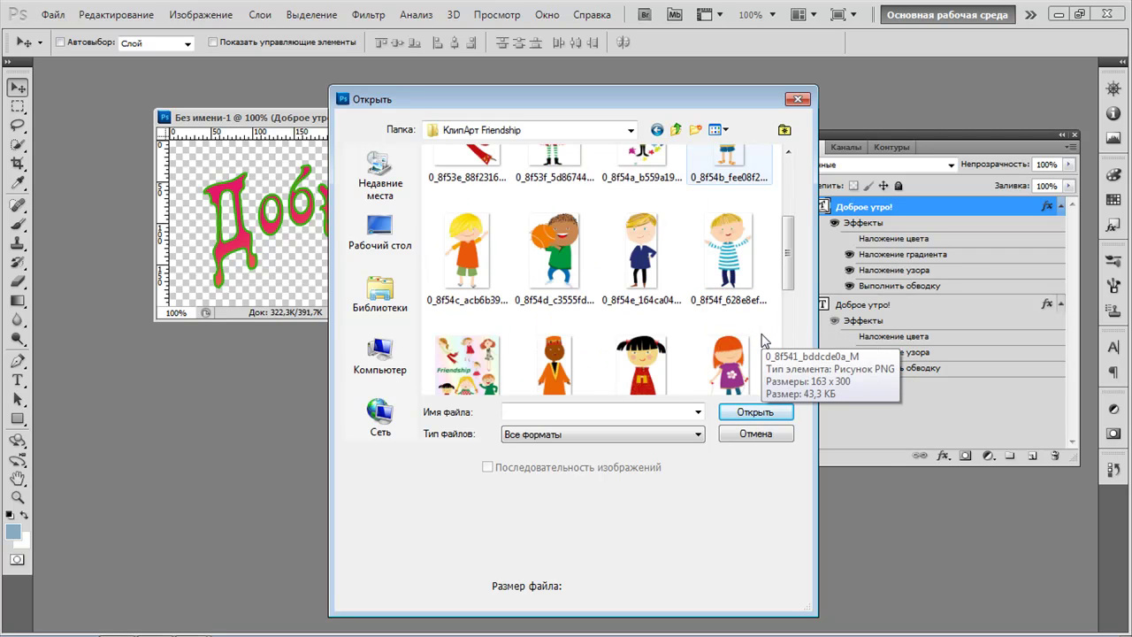
pyautogui.scroll(-3, 764, 339)
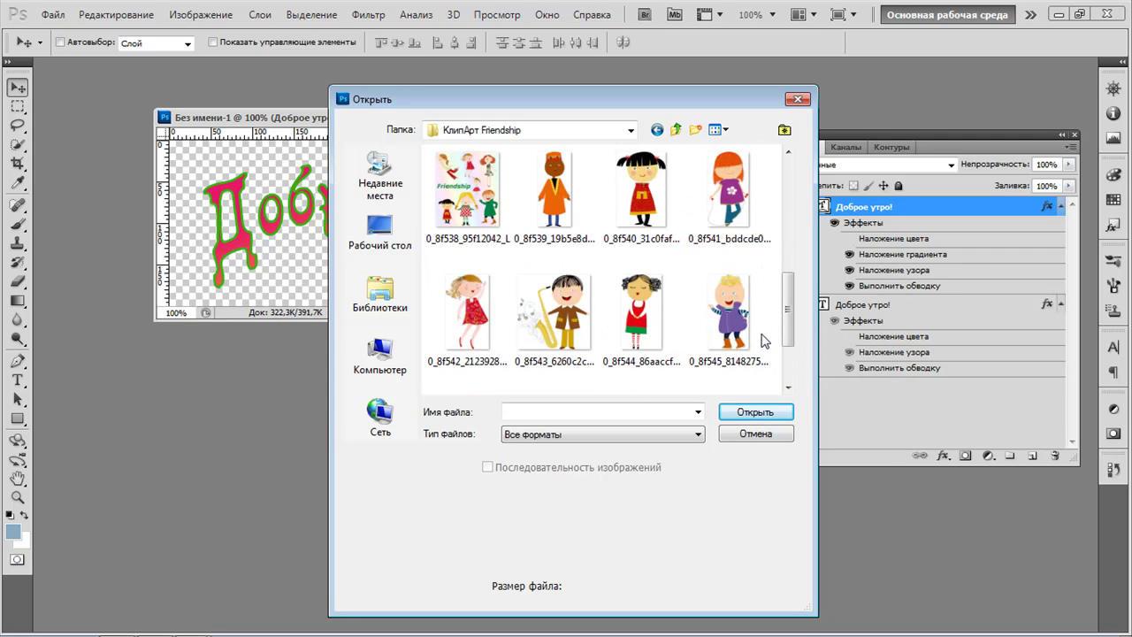
pyautogui.scroll(-2, 761, 338)
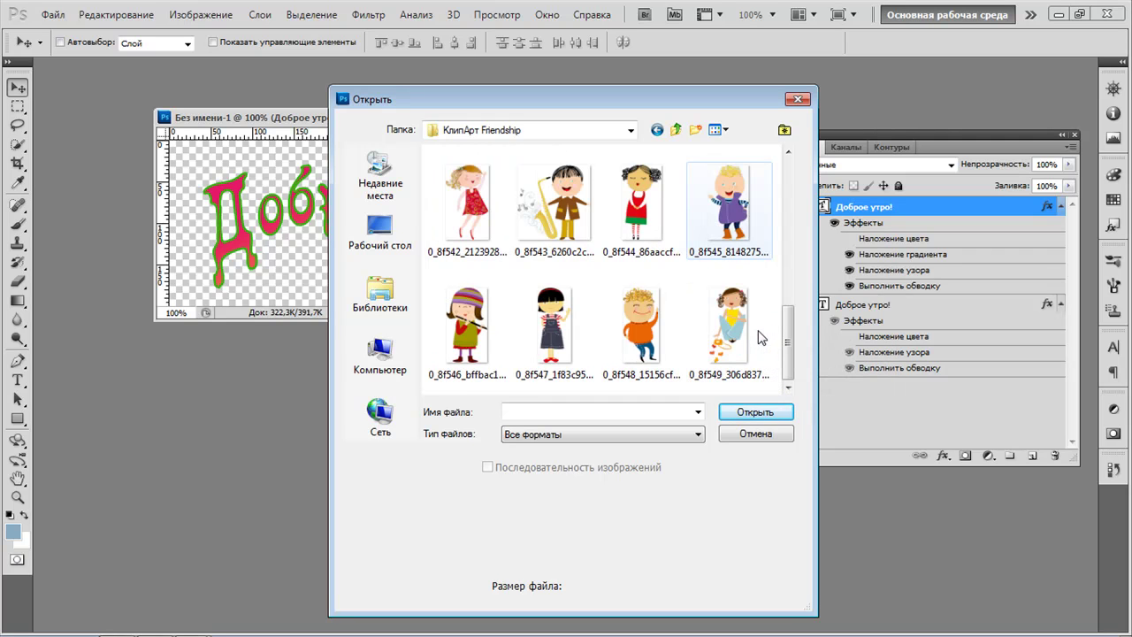
pyautogui.click(643, 339)
pyautogui.click(755, 412)
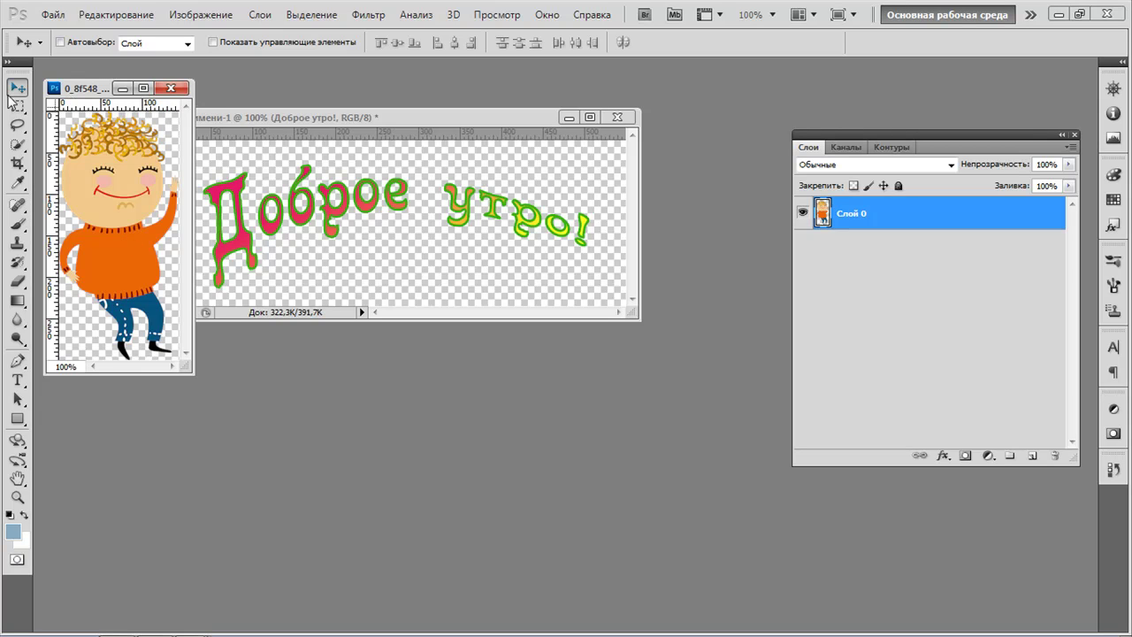
# Copy the boy into the text document, scale him proportionally to about 39.84% with Free Transform and place him below the gap between the words.
pyautogui.moveTo(100, 224); pyautogui.dragTo(332, 213)
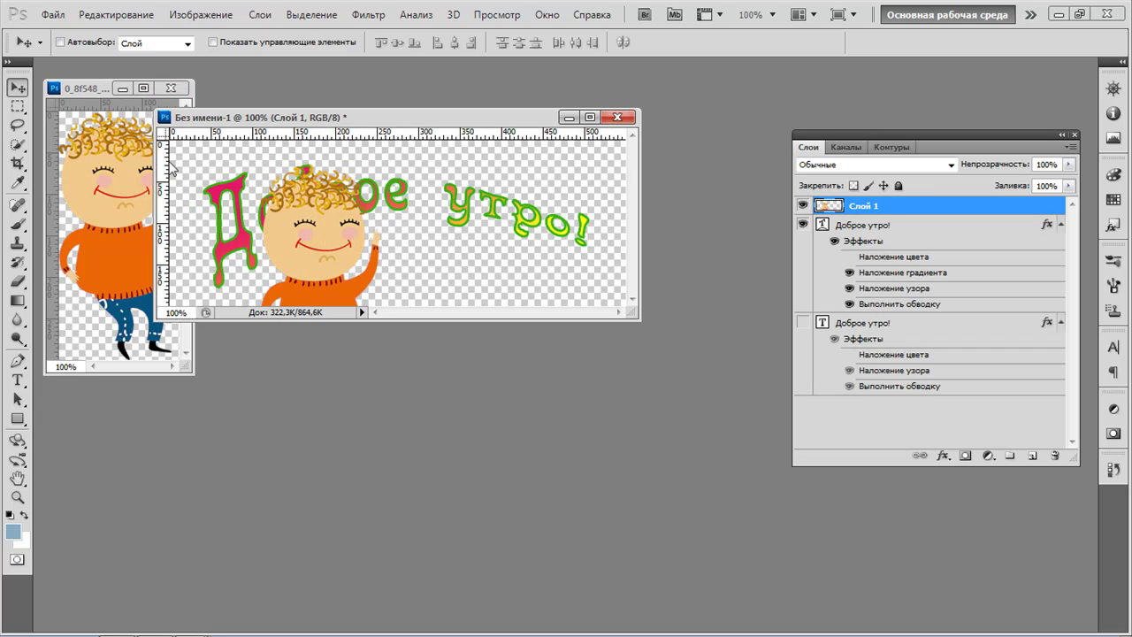
pyautogui.click(106, 15)
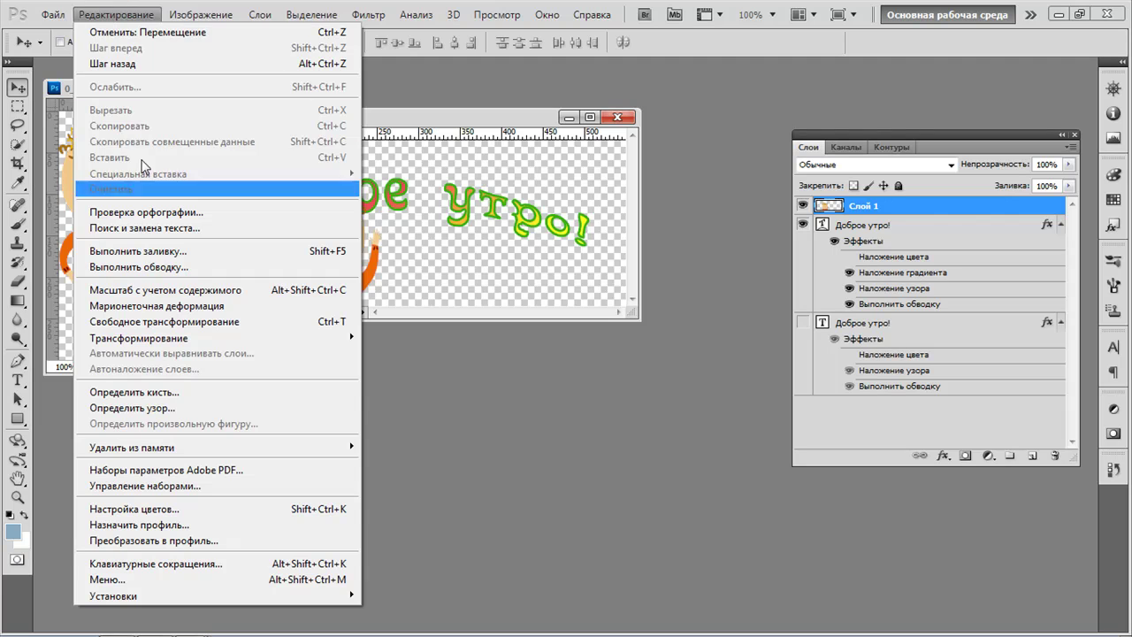
pyautogui.click(213, 321)
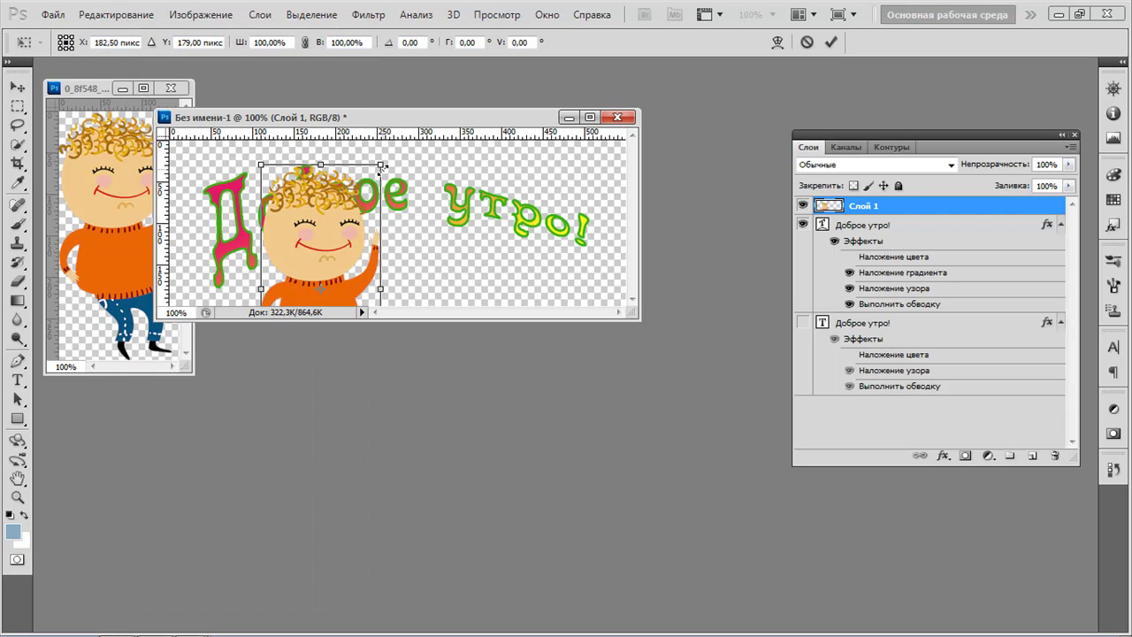
pyautogui.moveTo(381, 164); pyautogui.dragTo(374, 193)
pyautogui.moveTo(338, 266); pyautogui.dragTo(416, 263)
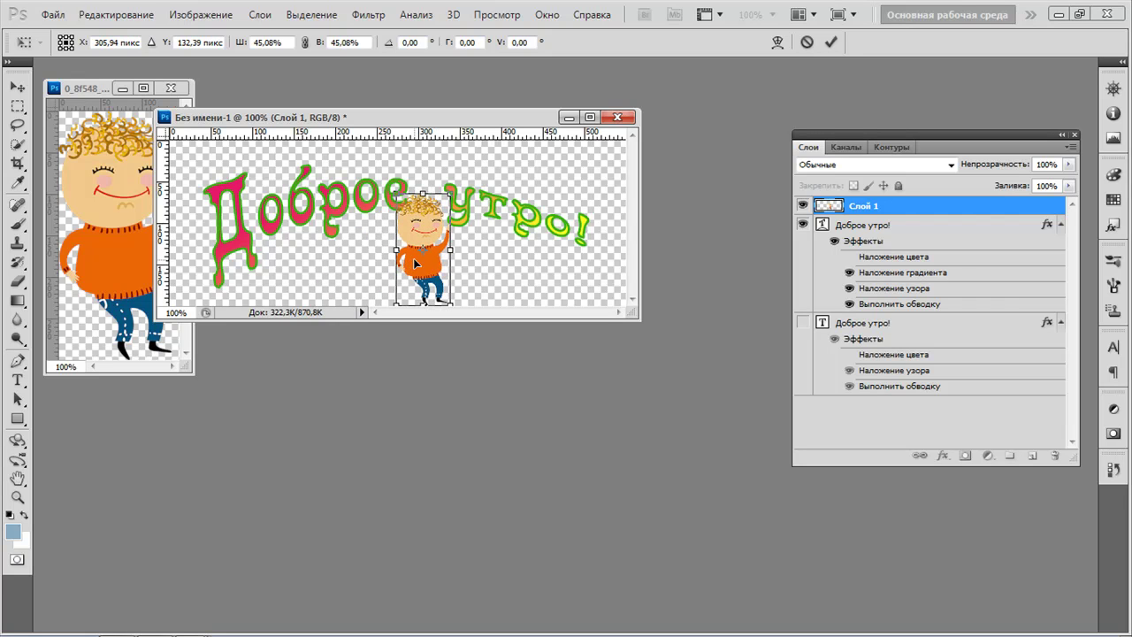
pyautogui.moveTo(451, 196); pyautogui.dragTo(445, 210)
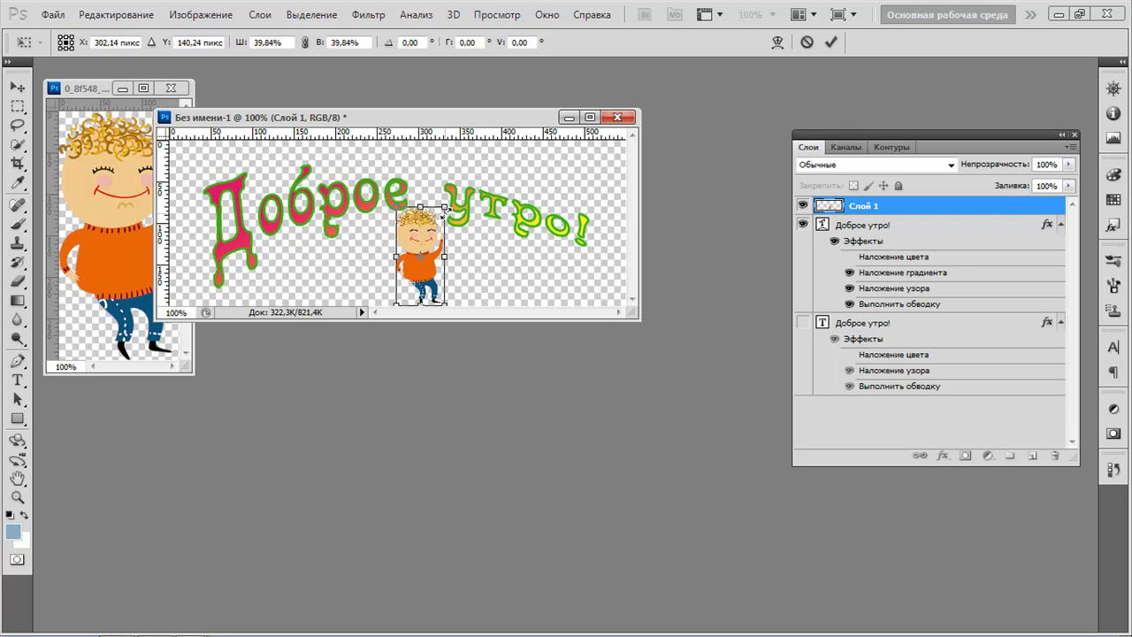
pyautogui.moveTo(421, 281); pyautogui.dragTo(428, 276)
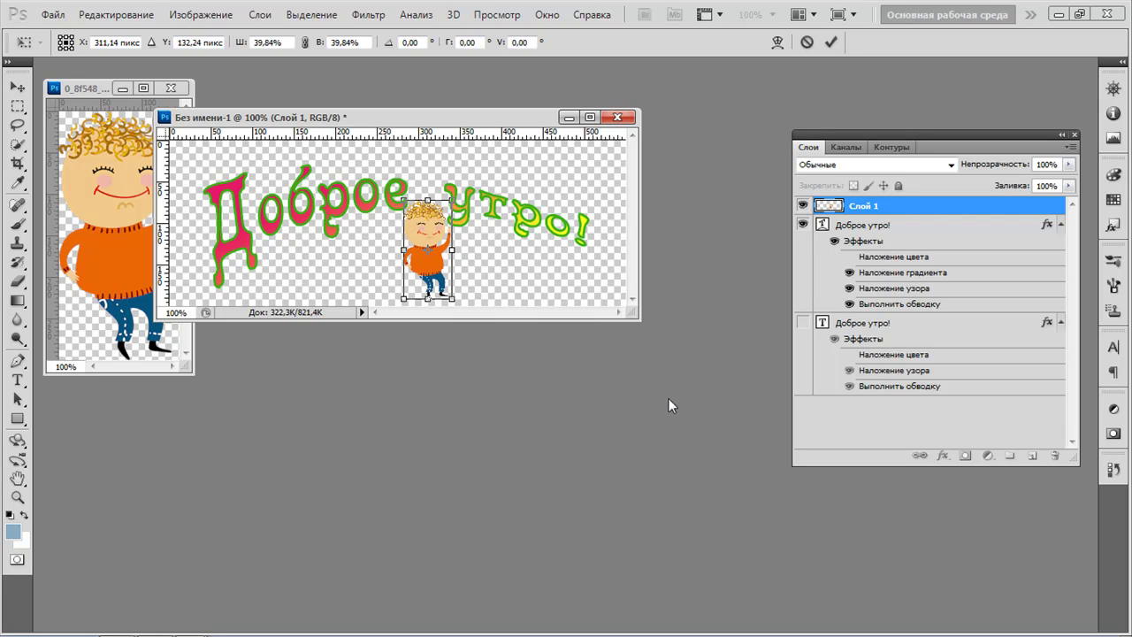
pyautogui.press('Return')
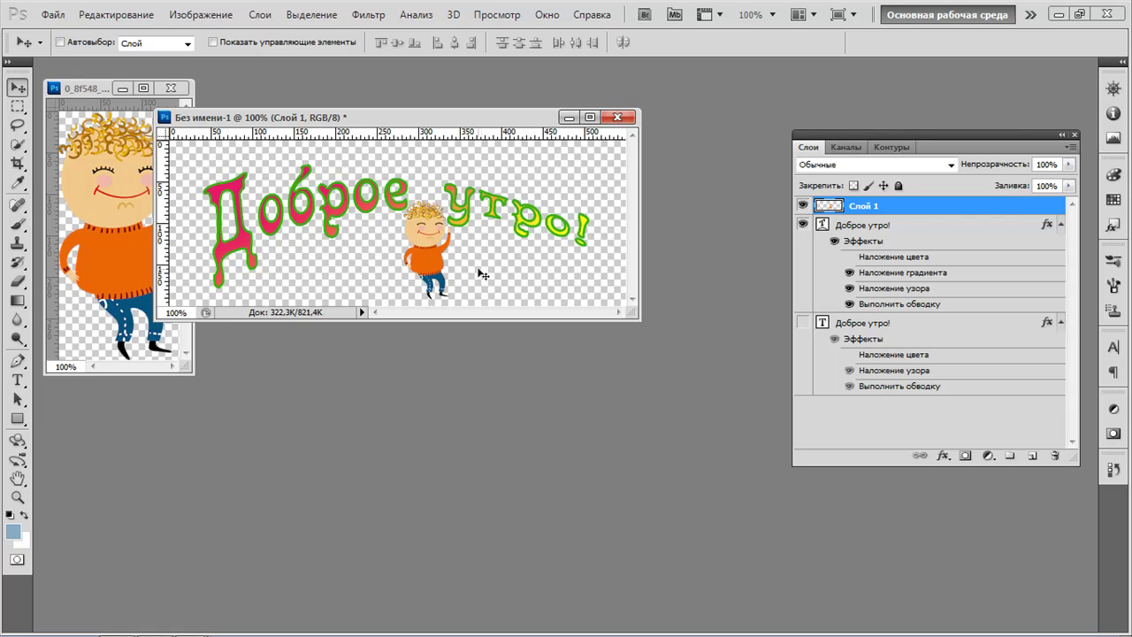
# Nudge the boy slightly upward between the two words and close the original clip-art document.
pyautogui.click(422, 274)
pyautogui.moveTo(422, 277)
pyautogui.mouseDown()
pyautogui.moveTo(424, 252)
pyautogui.moveTo(426, 266)
pyautogui.mouseUp()
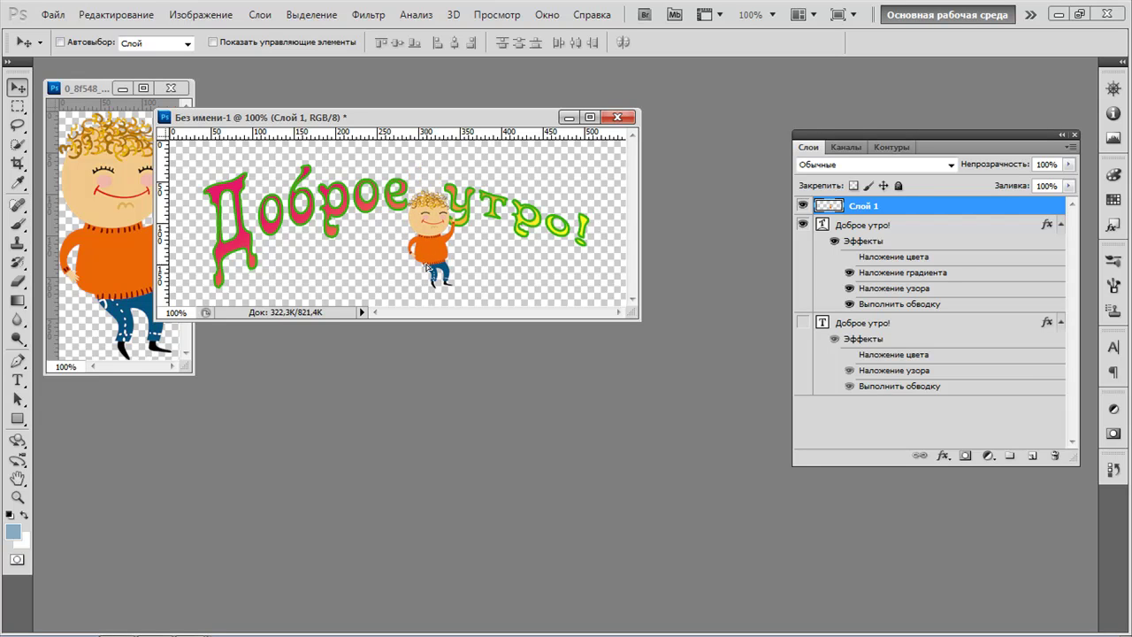
pyautogui.click(170, 88)
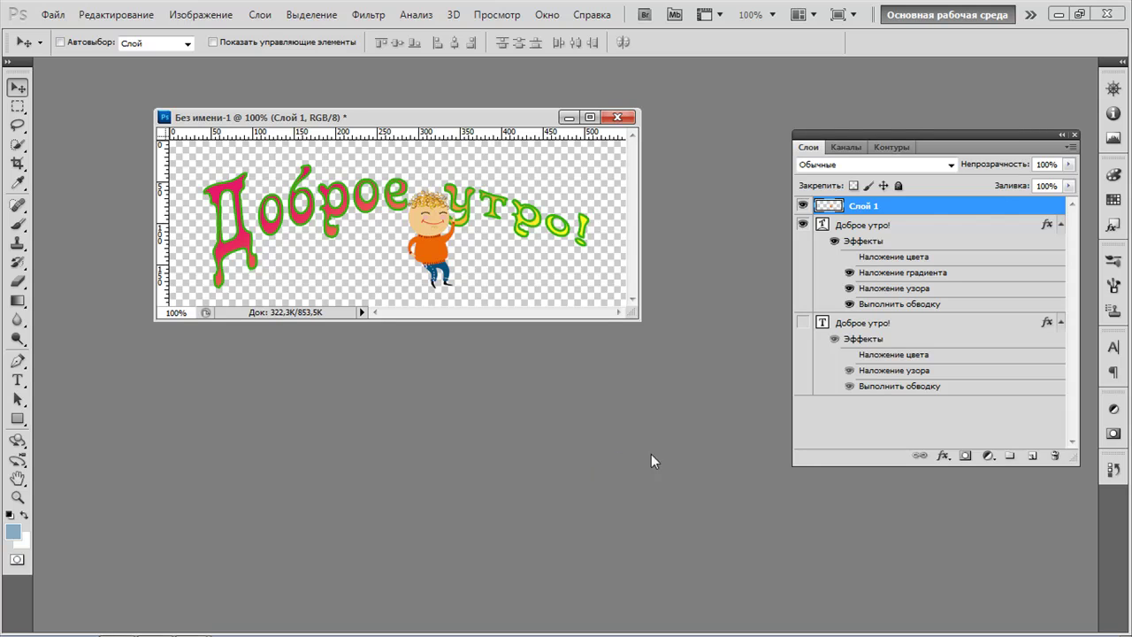
# Open the Save for Web settings for the composition and set the output format to PNG-24.
pyautogui.click(53, 15)
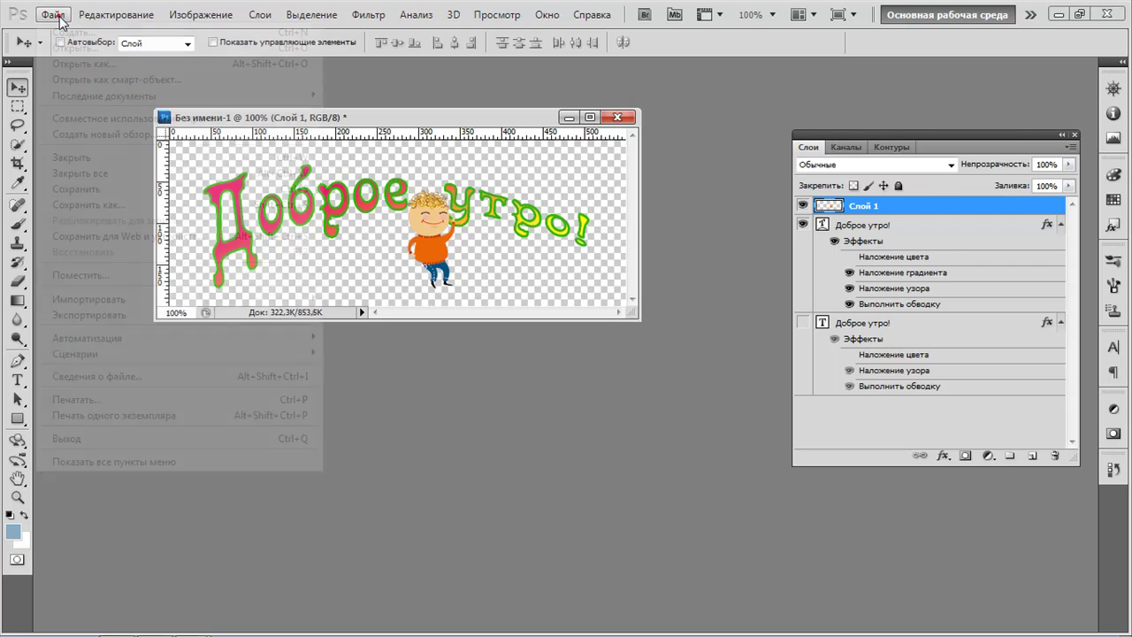
pyautogui.click(113, 239)
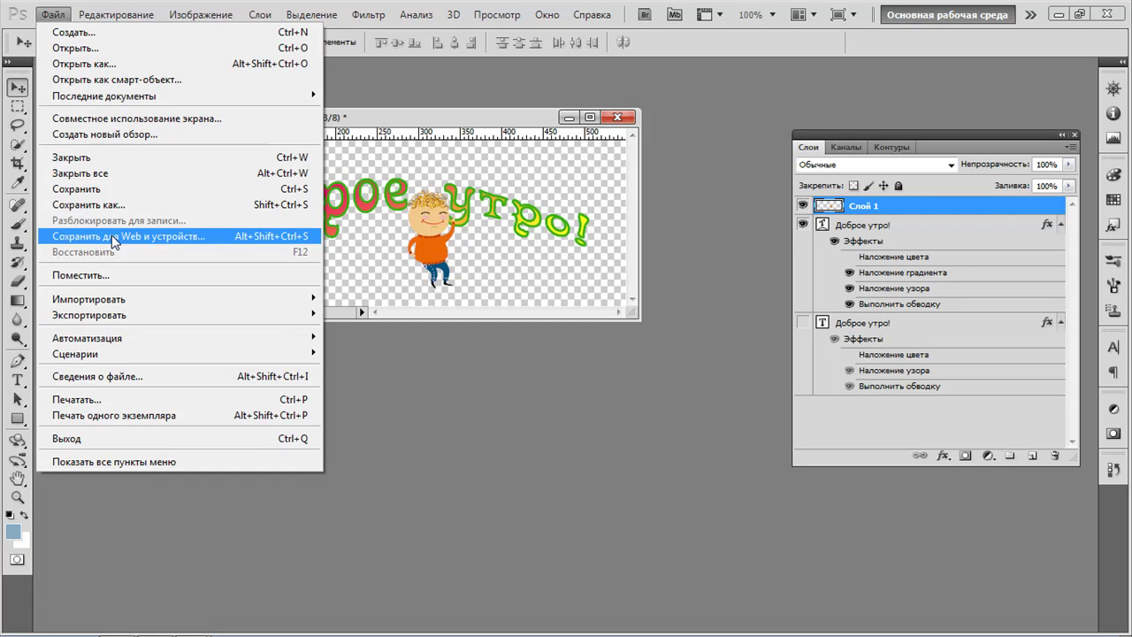
pyautogui.click(113, 239)
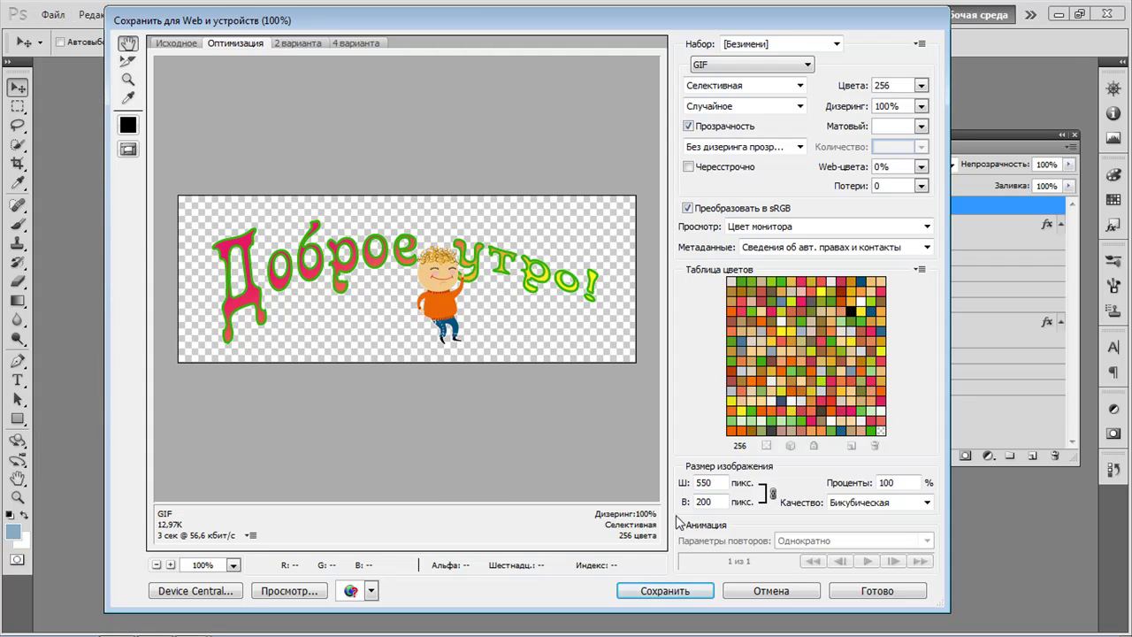
pyautogui.click(718, 483)
pyautogui.click(806, 65)
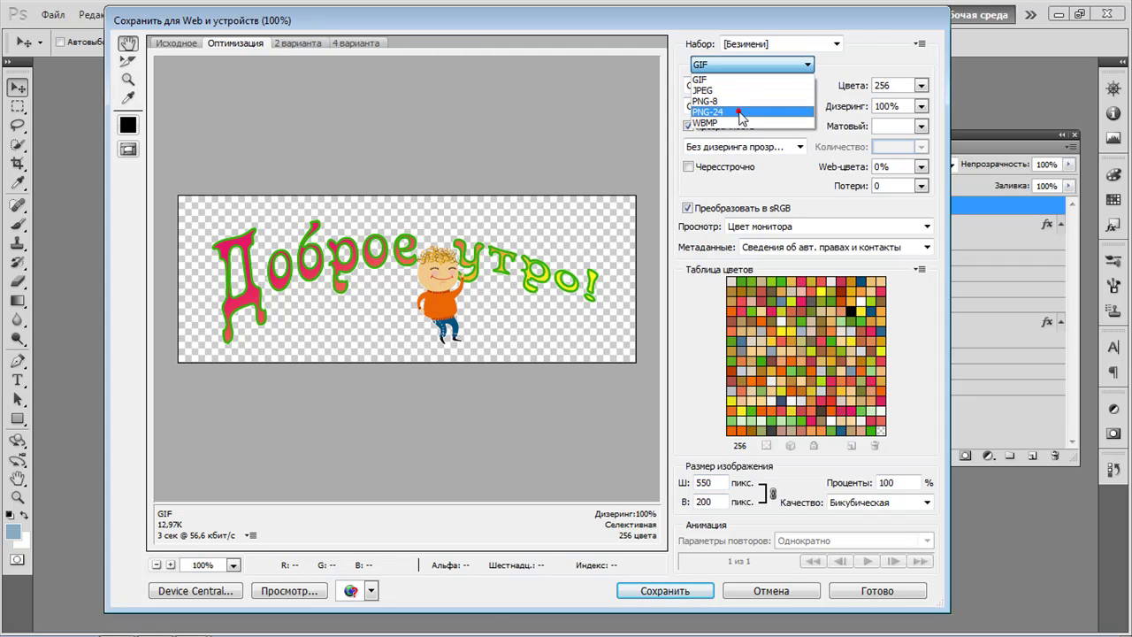
pyautogui.click(741, 113)
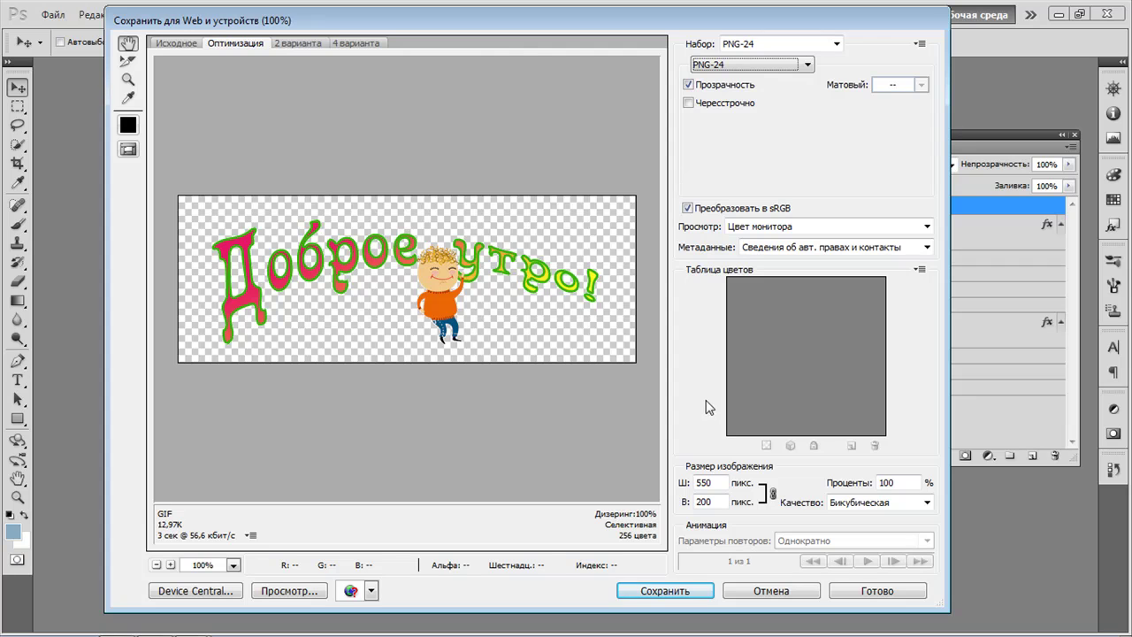
# Save the optimized PNG in the Изображения folder under the file name надпись.
pyautogui.click(675, 593)
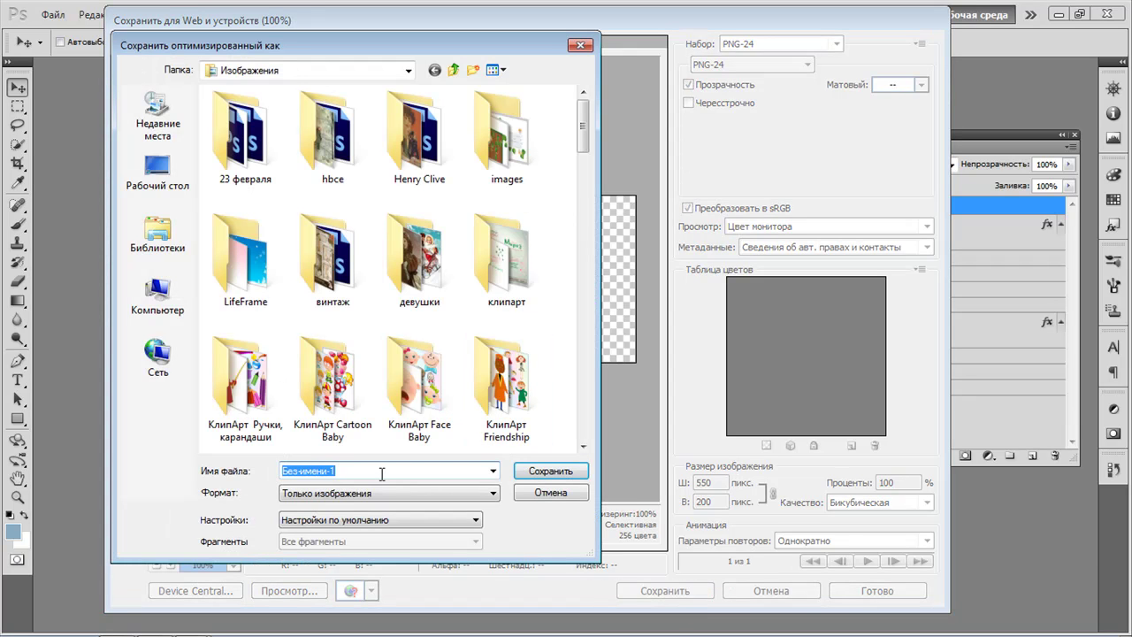
pyautogui.press('BackSpace')
pyautogui.write('надпись')
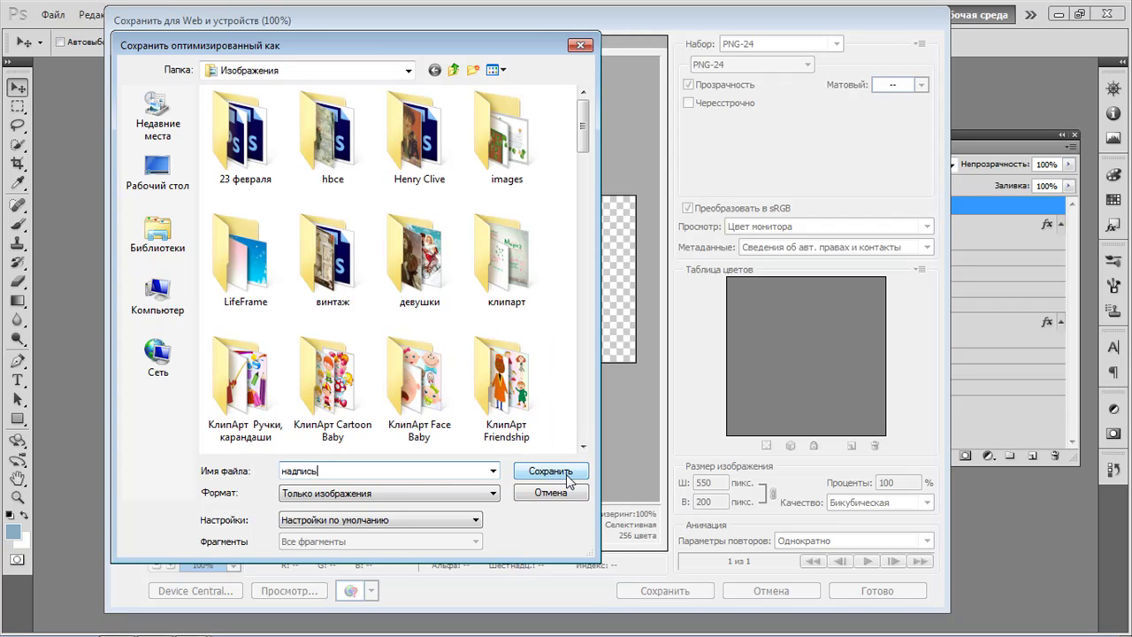
pyautogui.click(550, 472)
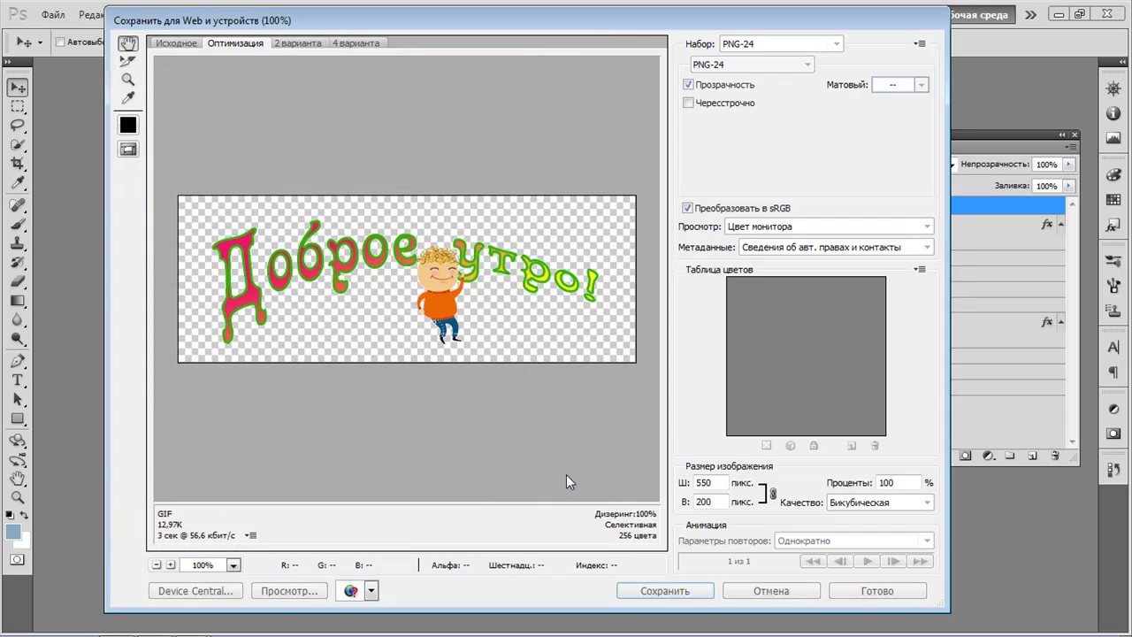
pyautogui.click(613, 269)
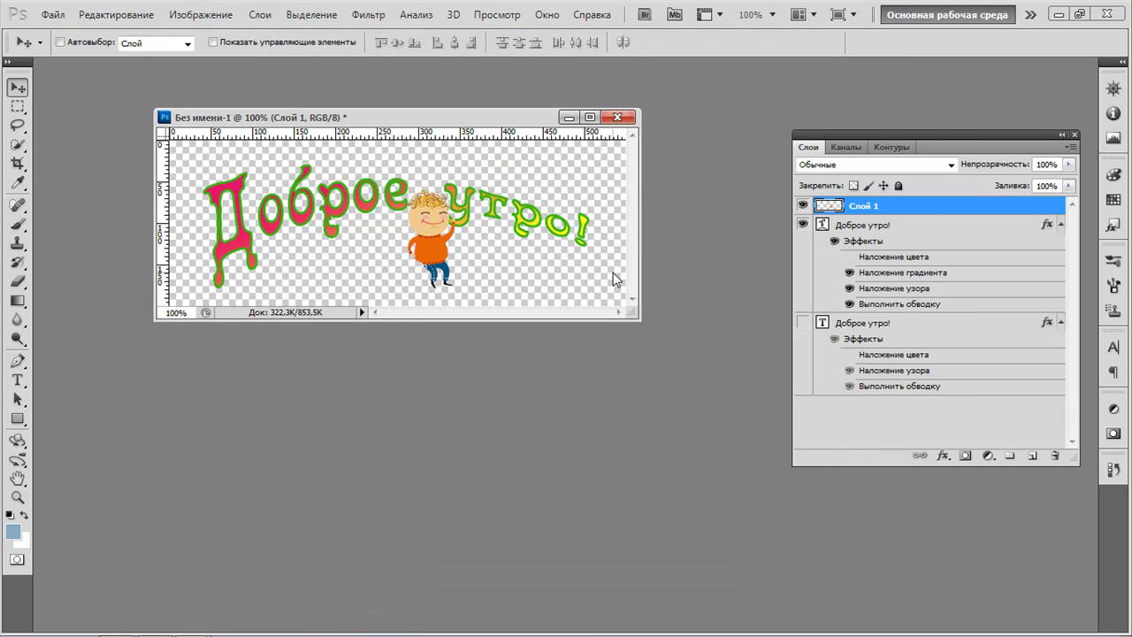
# Hide the boy layer and the warped gradient text, and show the patterned text layer.
pyautogui.click(803, 226)
pyautogui.click(803, 205)
pyautogui.click(802, 323)
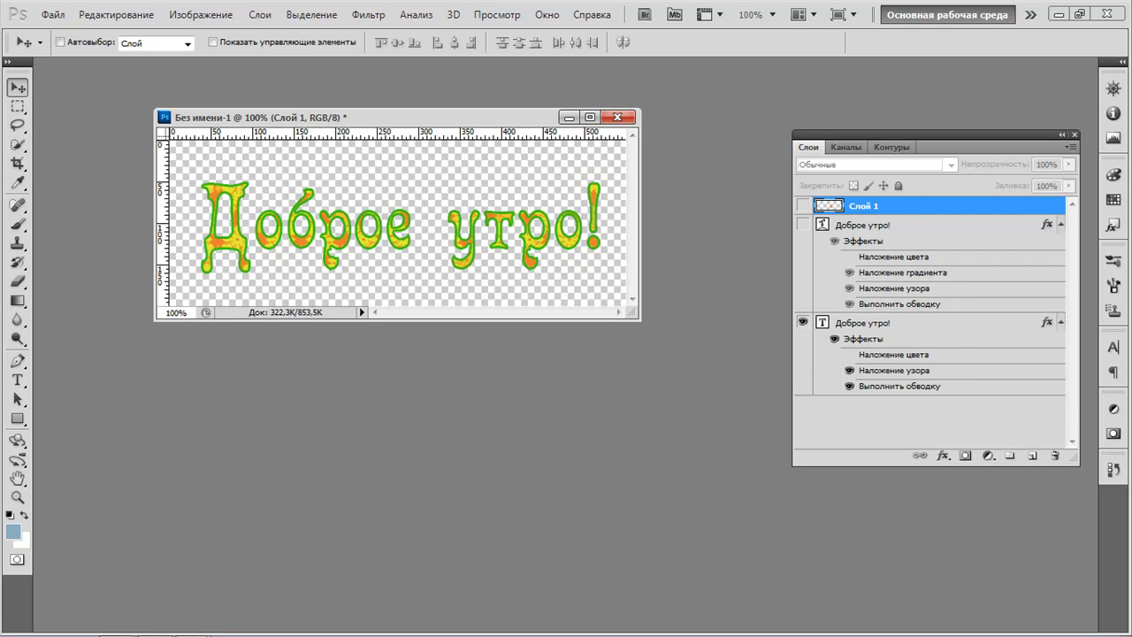
# Open the birch branch image shutterstock_9967576-[преобразованный] from the Береста folder inside Изображения, клипарт.
pyautogui.click(55, 15)
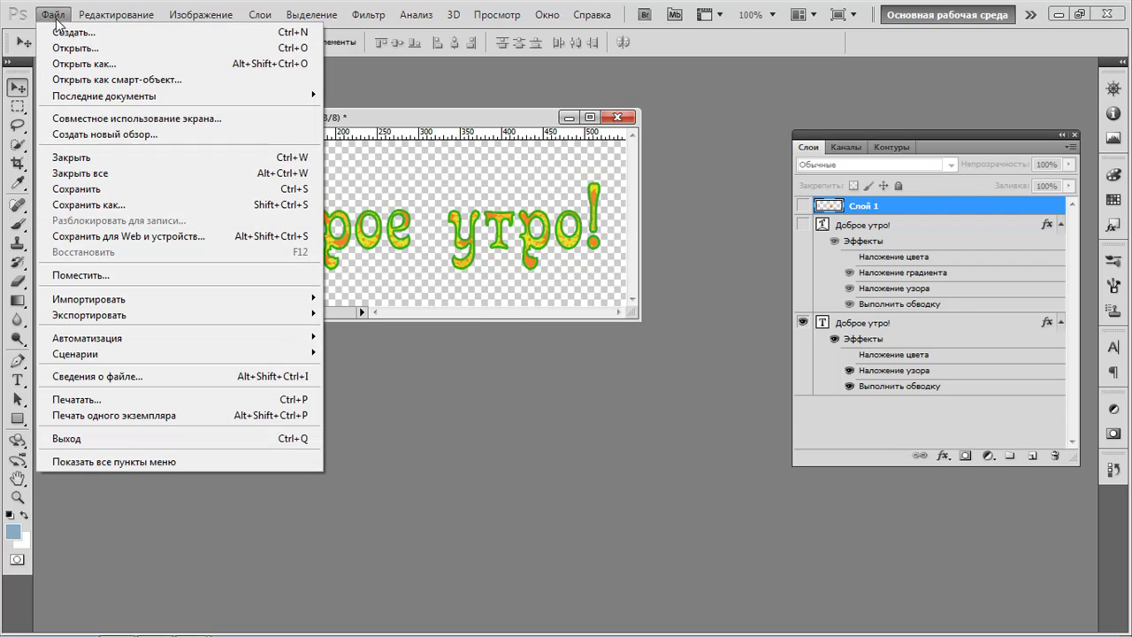
pyautogui.click(60, 48)
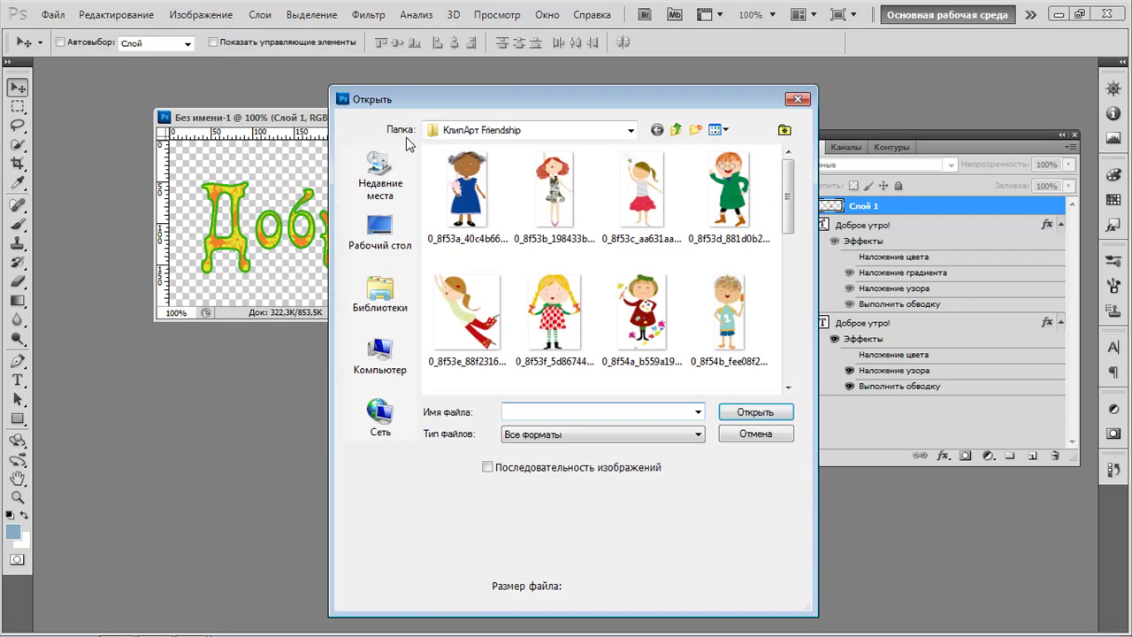
pyautogui.click(631, 130)
pyautogui.click(509, 216)
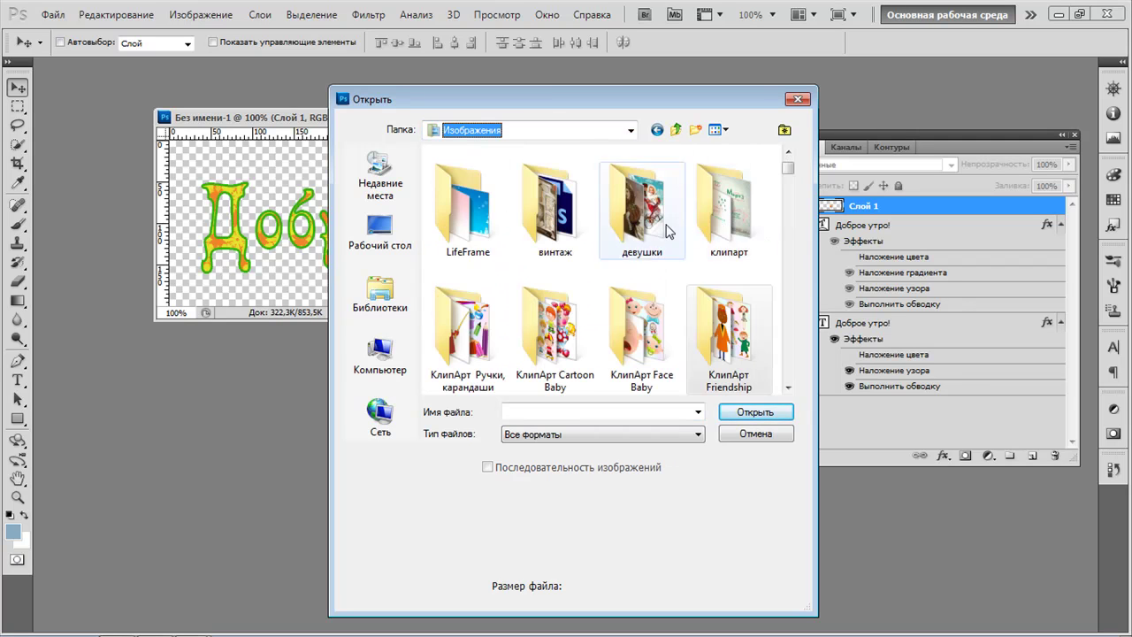
pyautogui.doubleClick(728, 223)
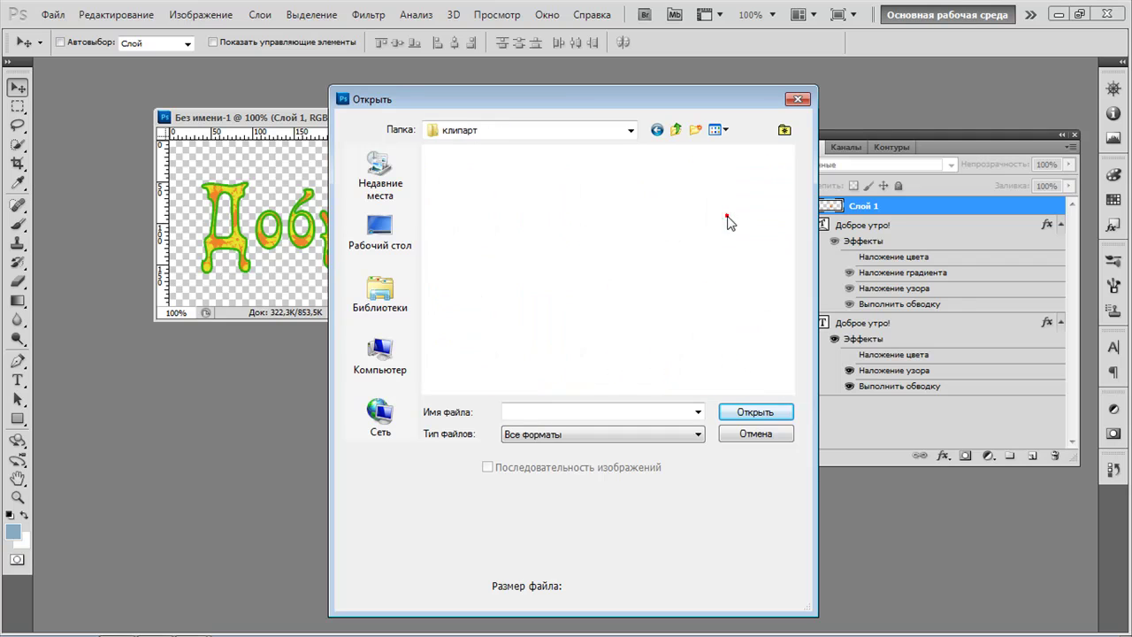
pyautogui.scroll(-2, 738, 274)
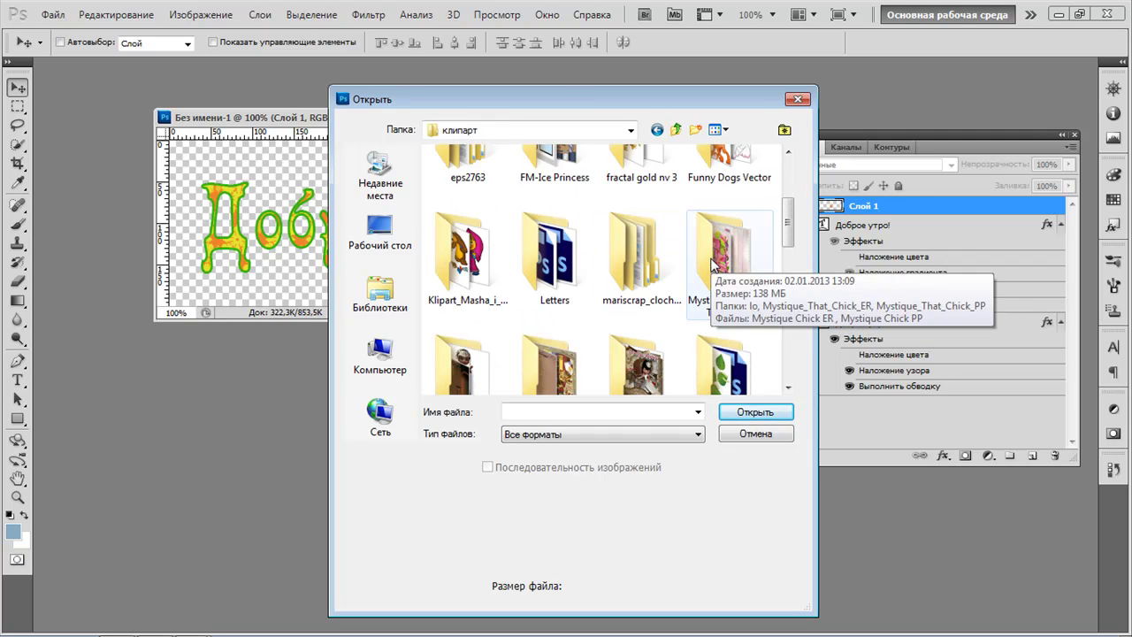
pyautogui.scroll(-2, 711, 266)
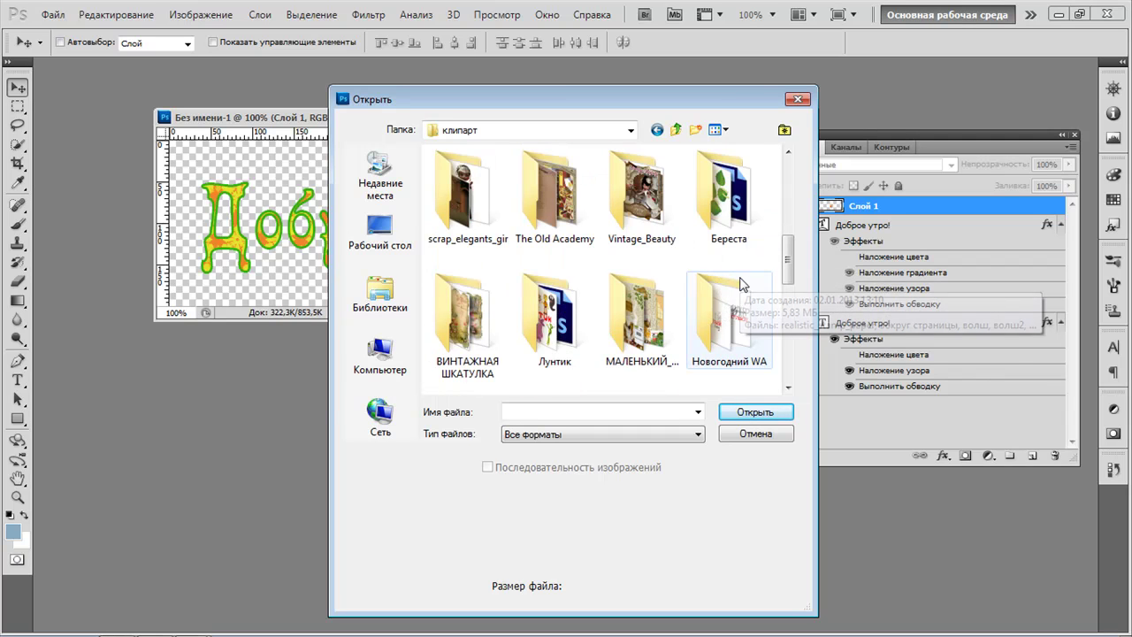
pyautogui.doubleClick(729, 202)
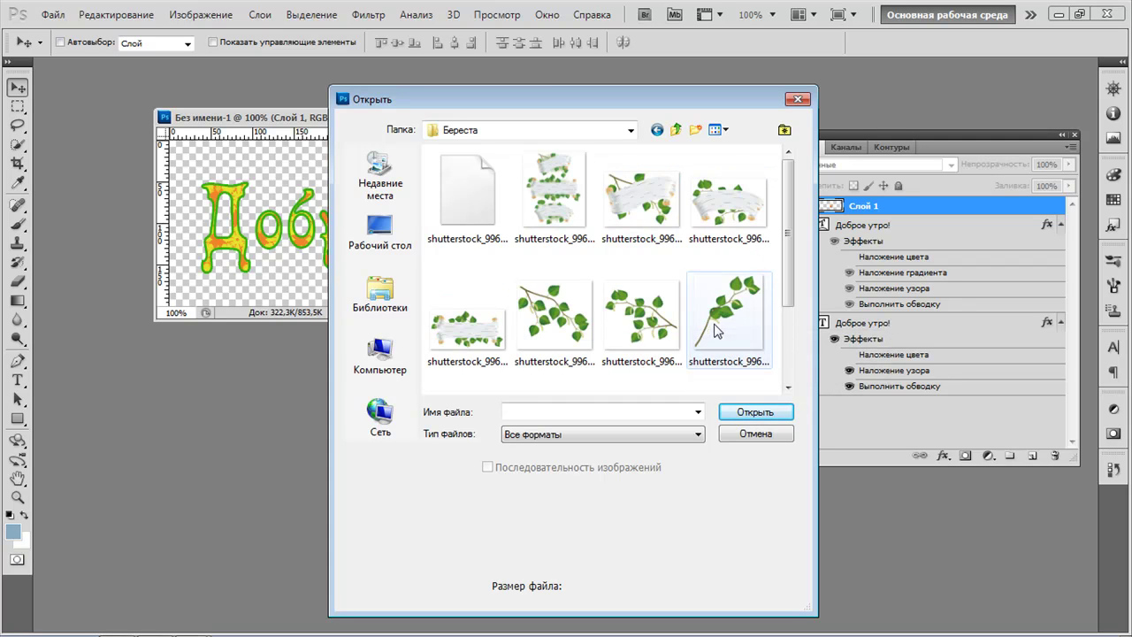
pyautogui.click(719, 321)
pyautogui.scroll(-1, 725, 327)
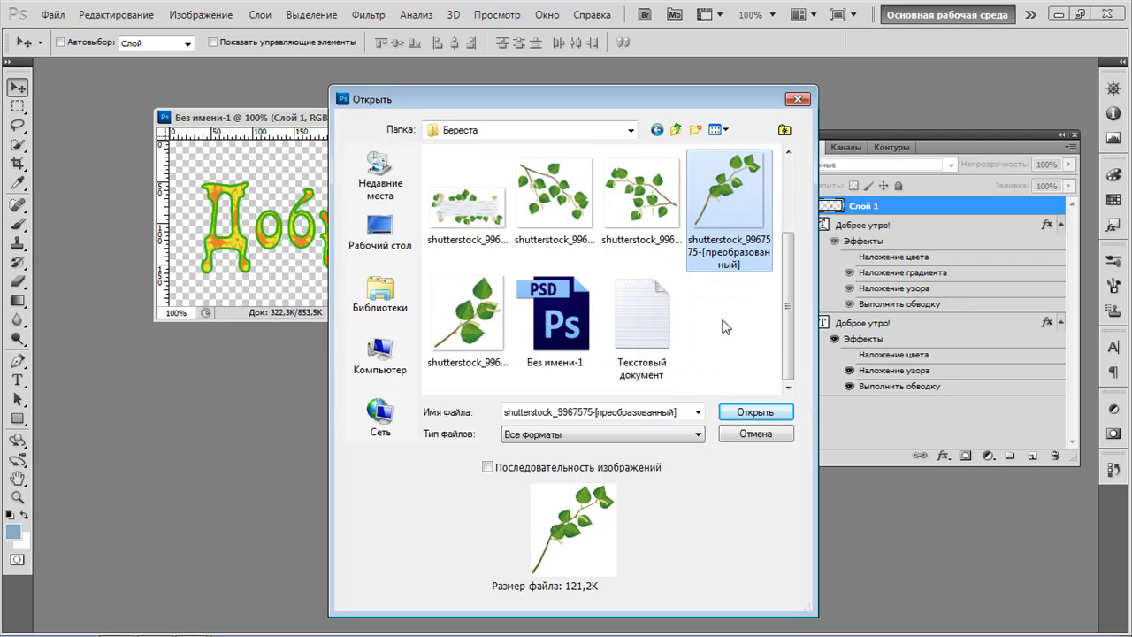
pyautogui.click(485, 330)
pyautogui.click(740, 412)
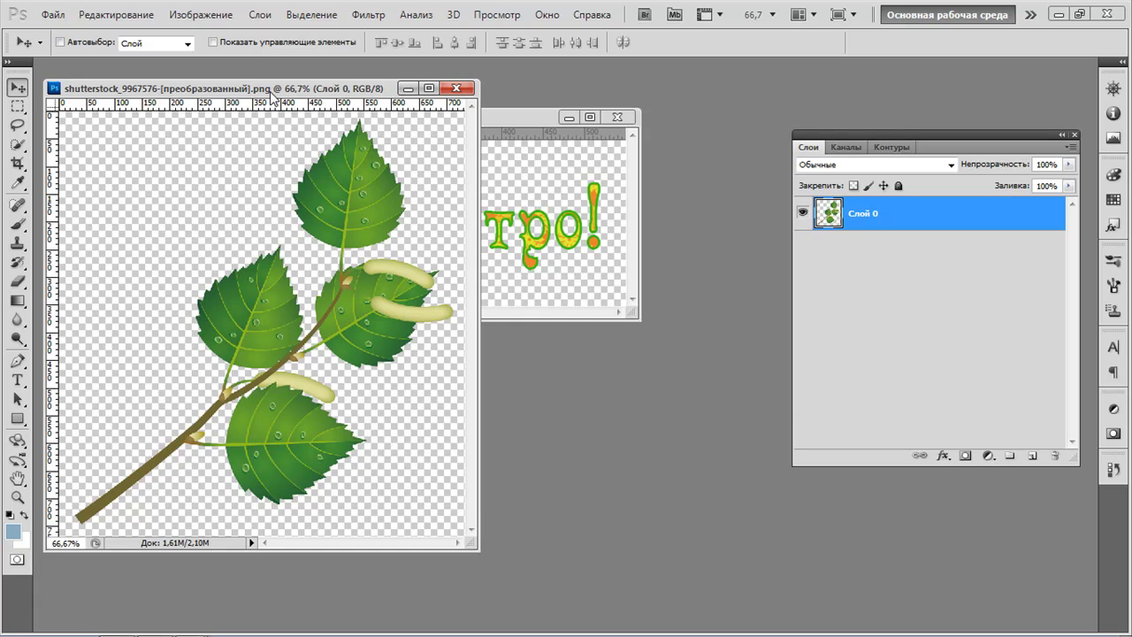
# Resize the birch branch image proportionally to a width of 133 pixels.
pyautogui.moveTo(272, 94); pyautogui.dragTo(441, 175)
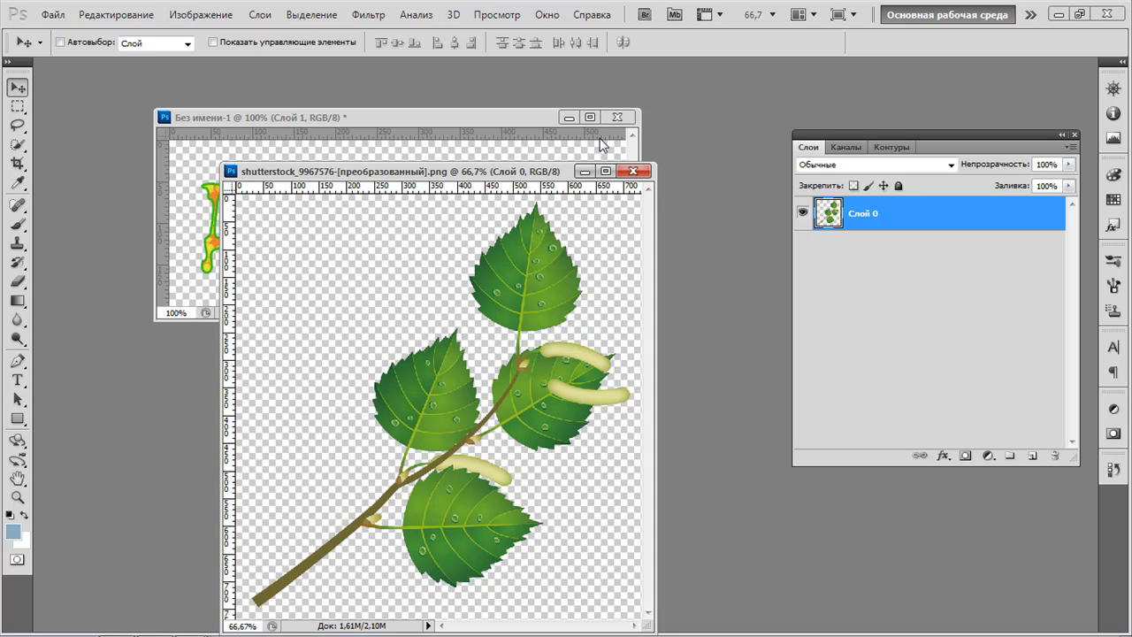
pyautogui.moveTo(510, 172); pyautogui.dragTo(505, 121)
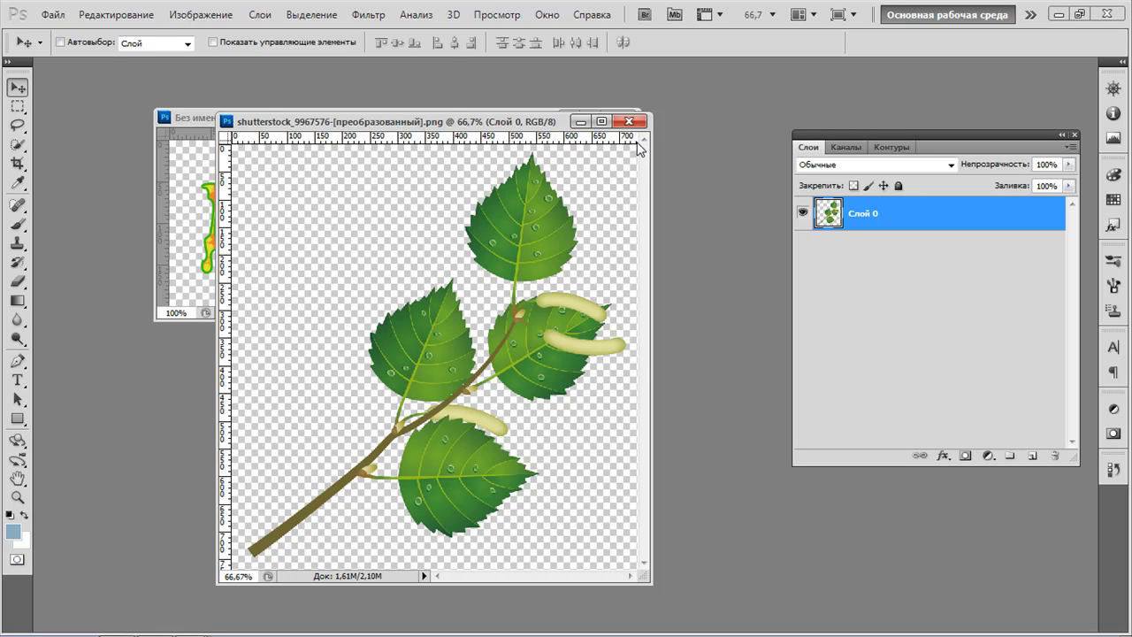
pyautogui.click(183, 14)
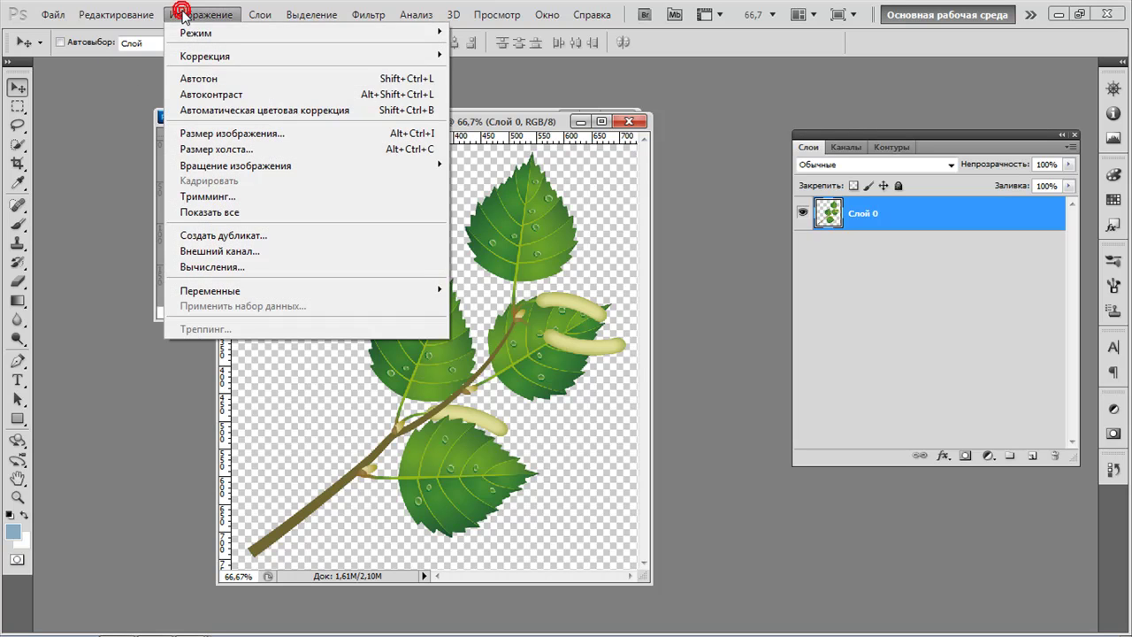
pyautogui.click(255, 135)
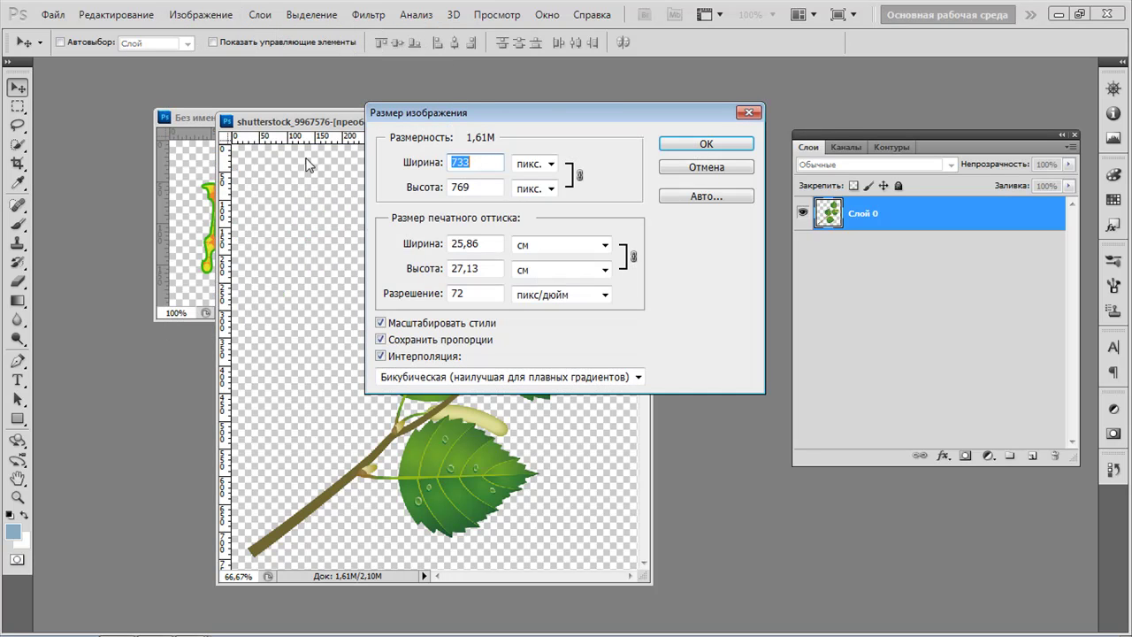
pyautogui.click(453, 163)
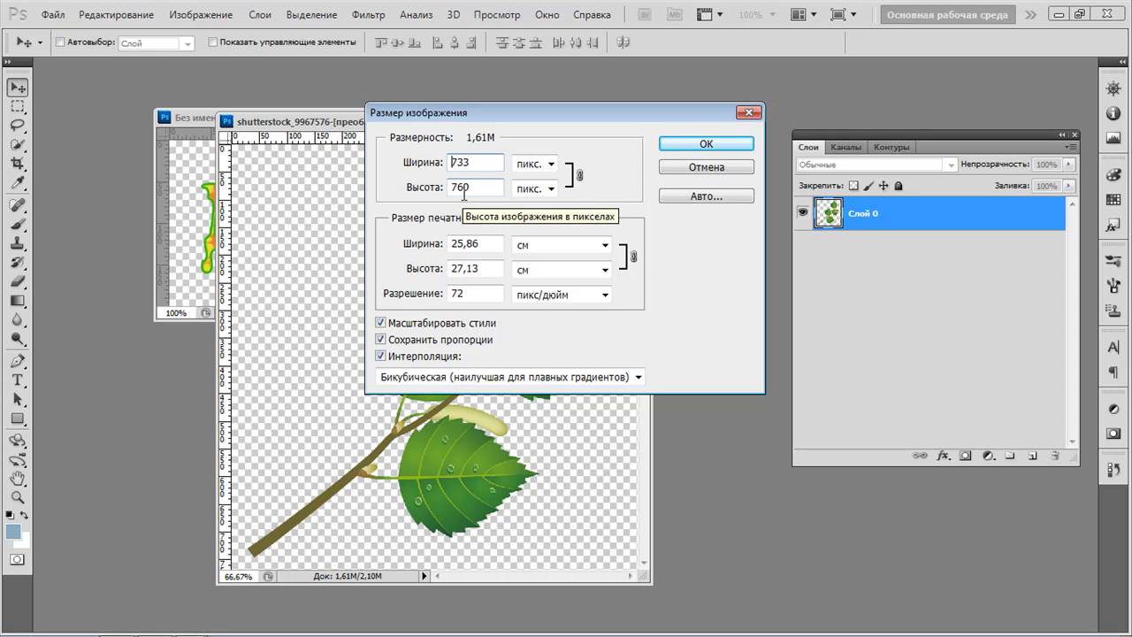
pyautogui.press('BackSpace')
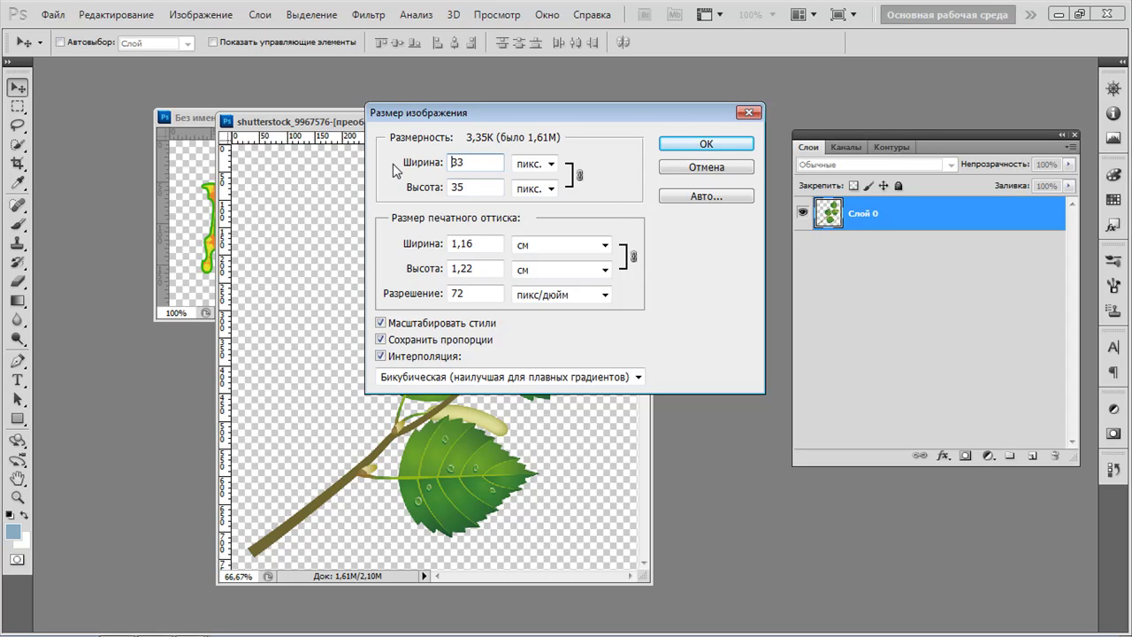
pyautogui.write('1')
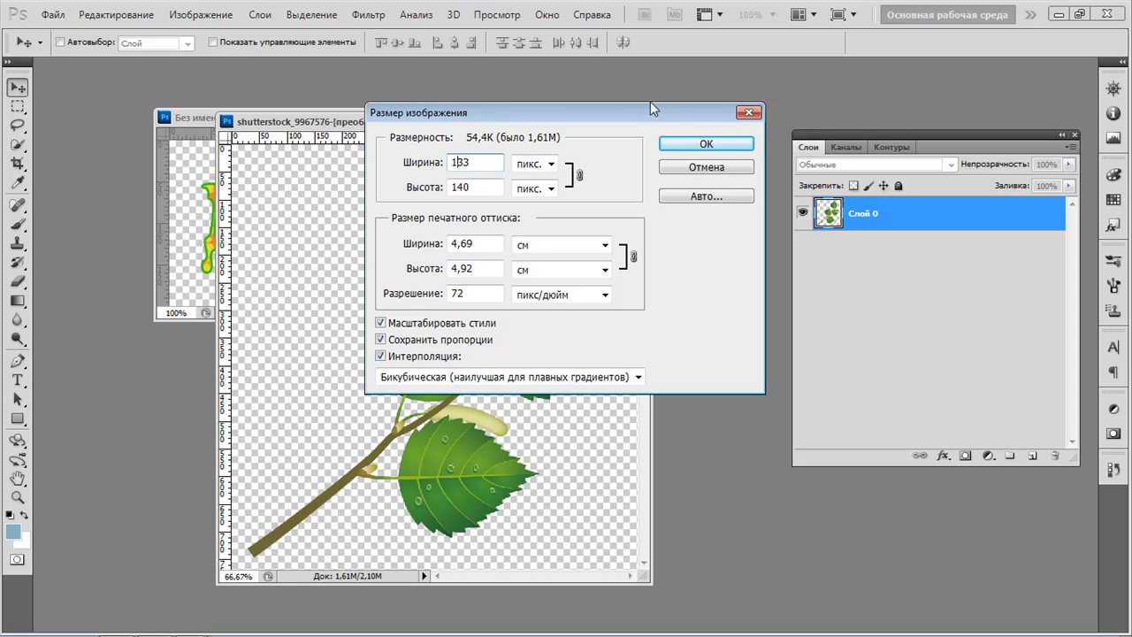
pyautogui.click(710, 144)
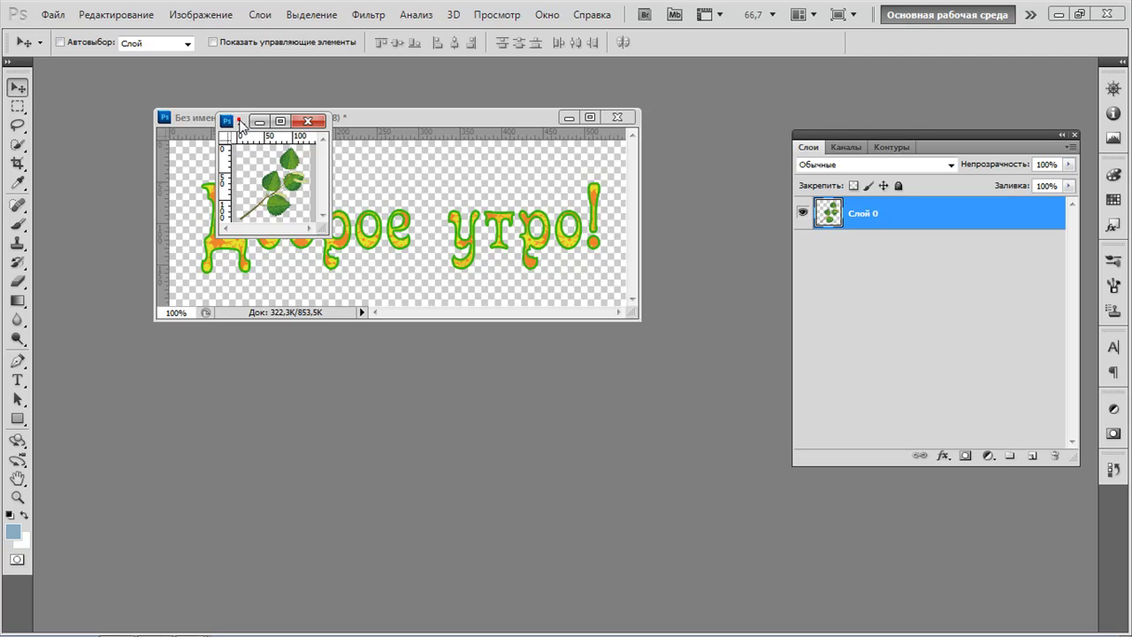
# Copy the branch into the text composition and place it behind the word "утро!", with its layer below the patterned text.
pyautogui.moveTo(246, 124); pyautogui.dragTo(184, 125)
pyautogui.moveTo(212, 196); pyautogui.dragTo(520, 225)
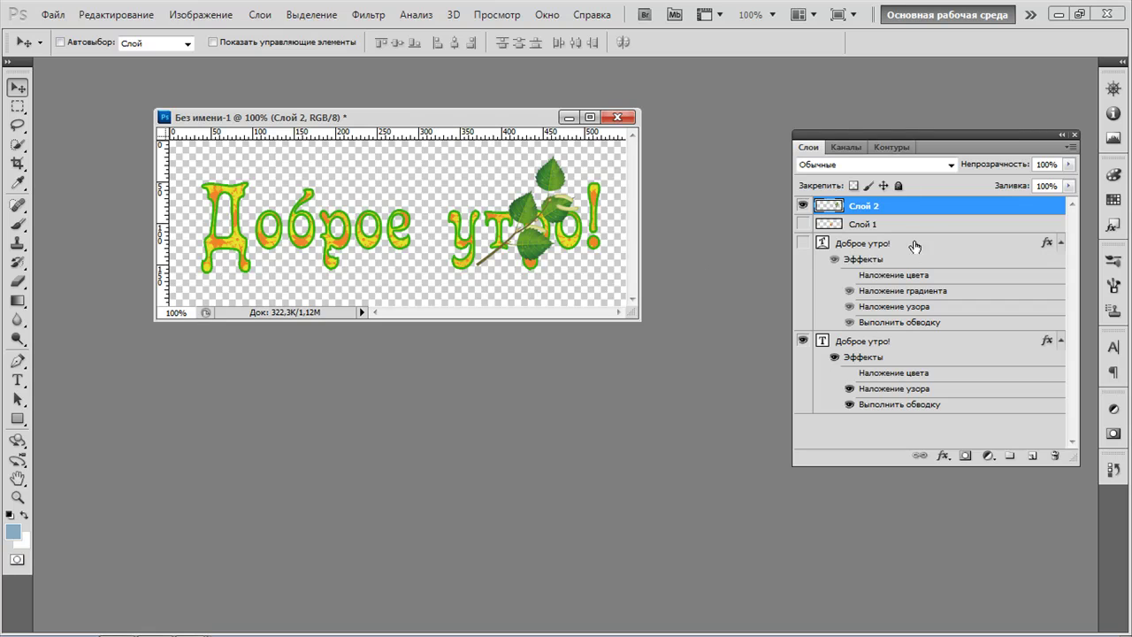
pyautogui.moveTo(913, 207); pyautogui.dragTo(936, 423)
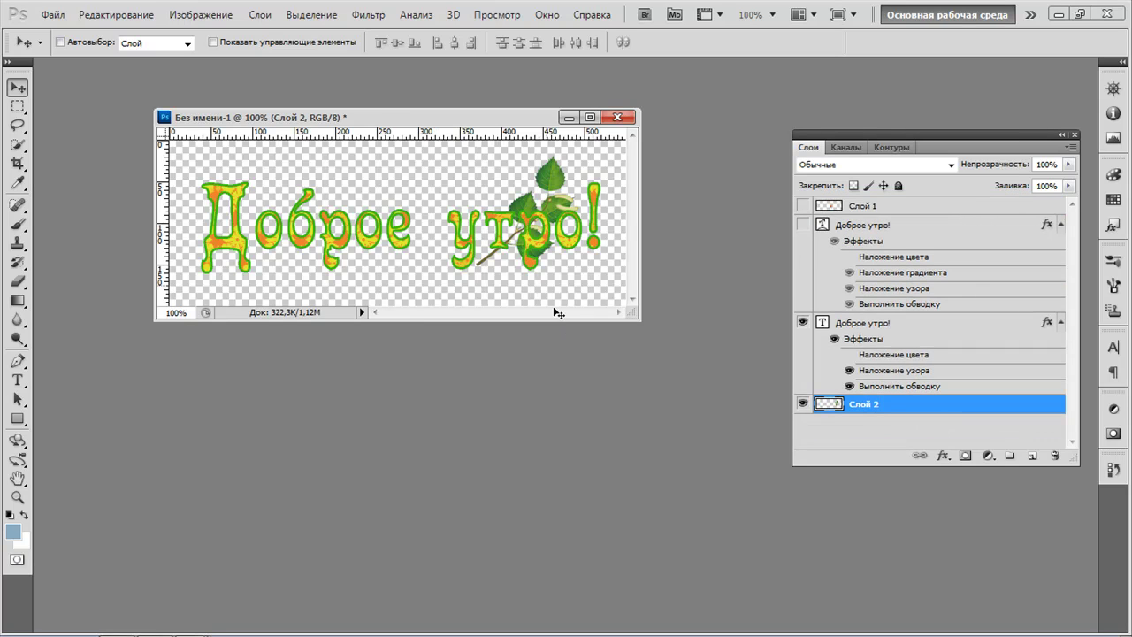
pyautogui.moveTo(541, 204)
pyautogui.mouseDown()
pyautogui.moveTo(553, 196)
pyautogui.moveTo(531, 217)
pyautogui.moveTo(593, 202)
pyautogui.moveTo(585, 209)
pyautogui.moveTo(567, 190)
pyautogui.moveTo(532, 202)
pyautogui.moveTo(544, 194)
pyautogui.mouseUp()
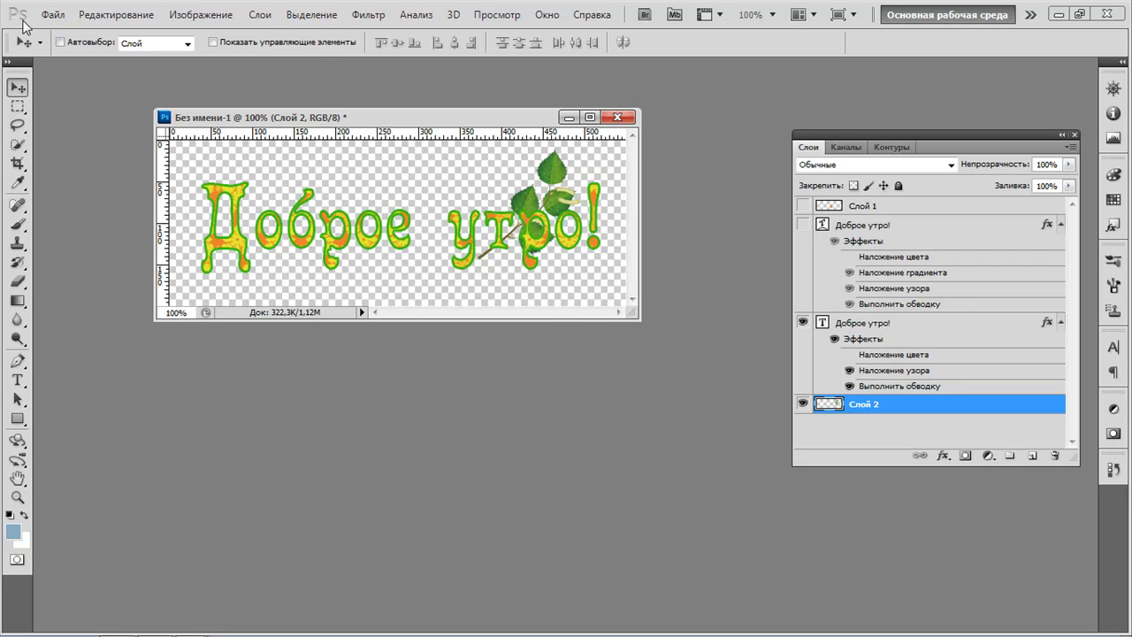
# Export the composition for the web as a transparent PNG-24 named надпись1 in the Изображения folder.
pyautogui.click(53, 14)
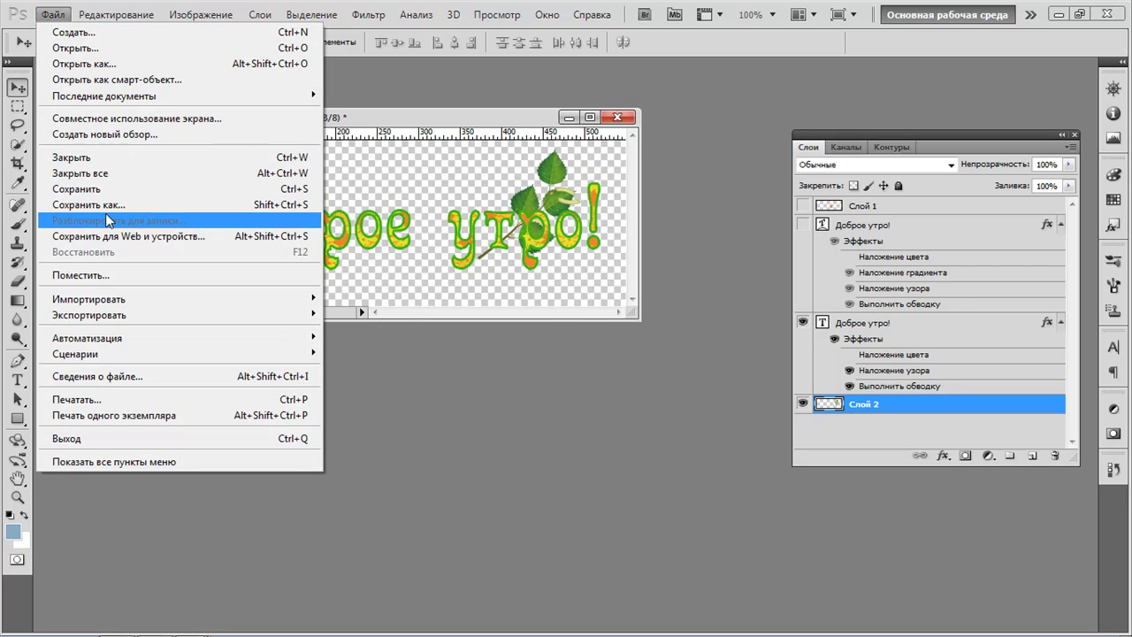
pyautogui.click(225, 236)
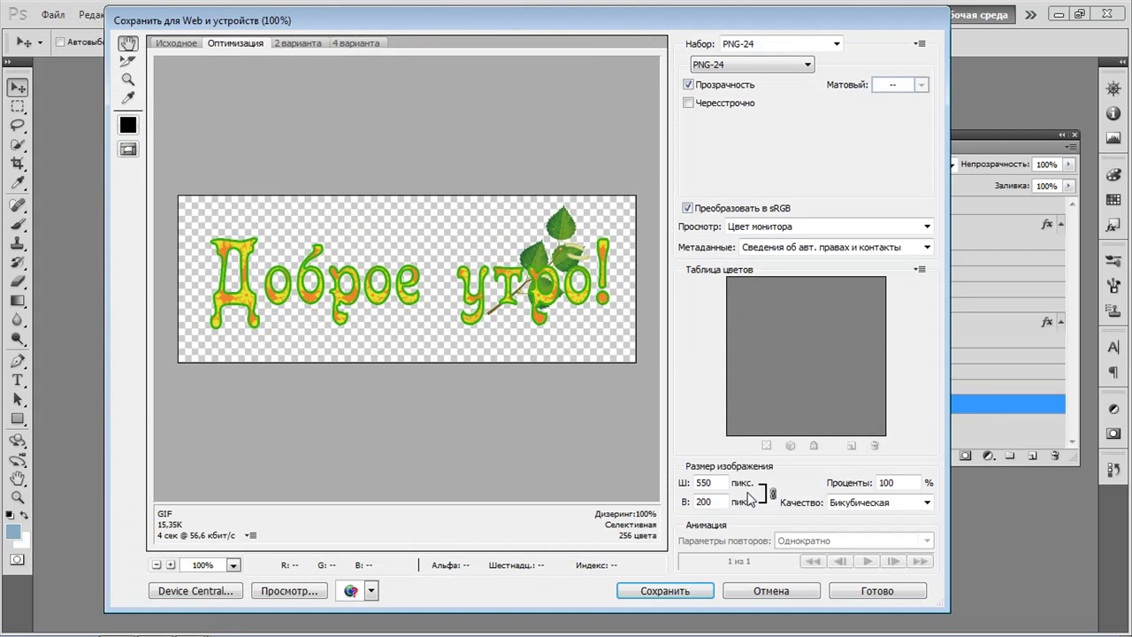
pyautogui.click(682, 592)
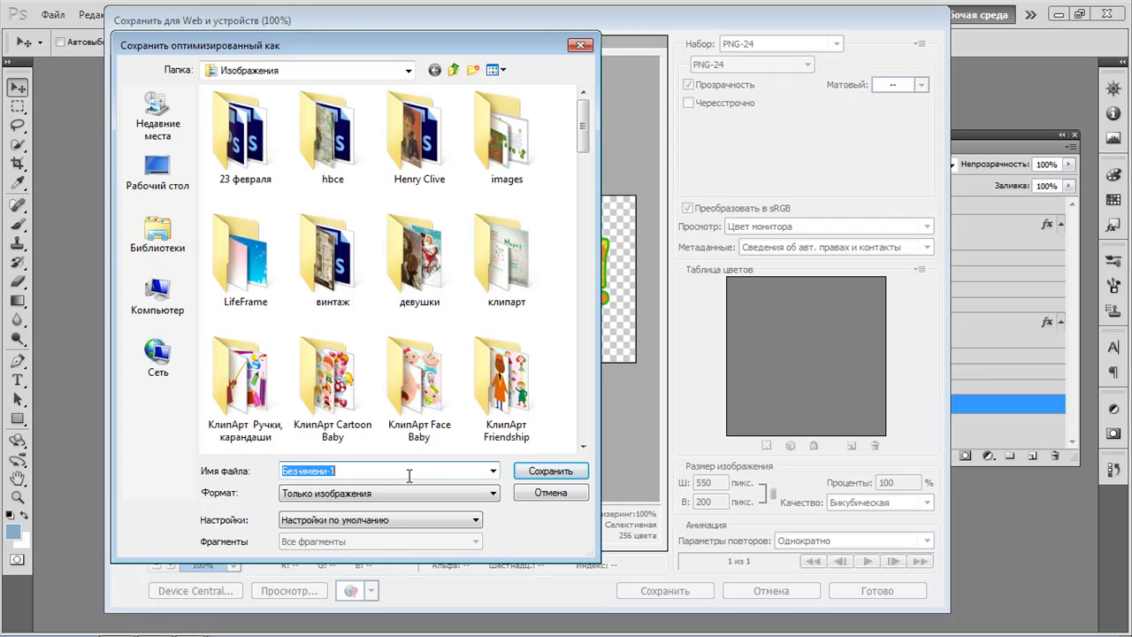
pyautogui.press('BackSpace')
pyautogui.write('надпис')
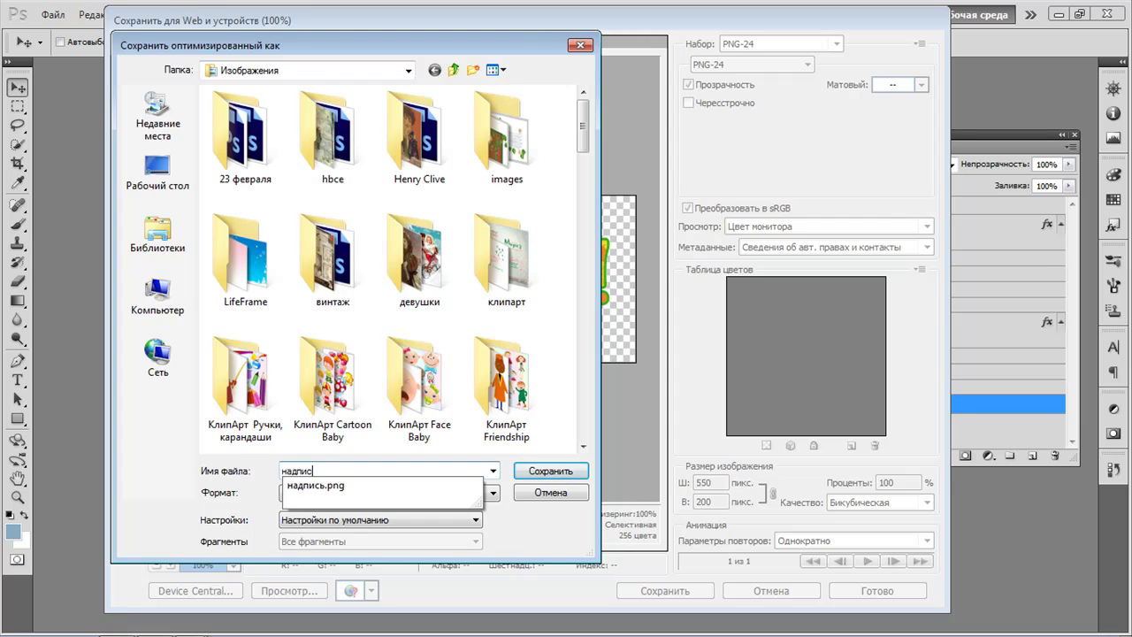
pyautogui.write('ь 1')
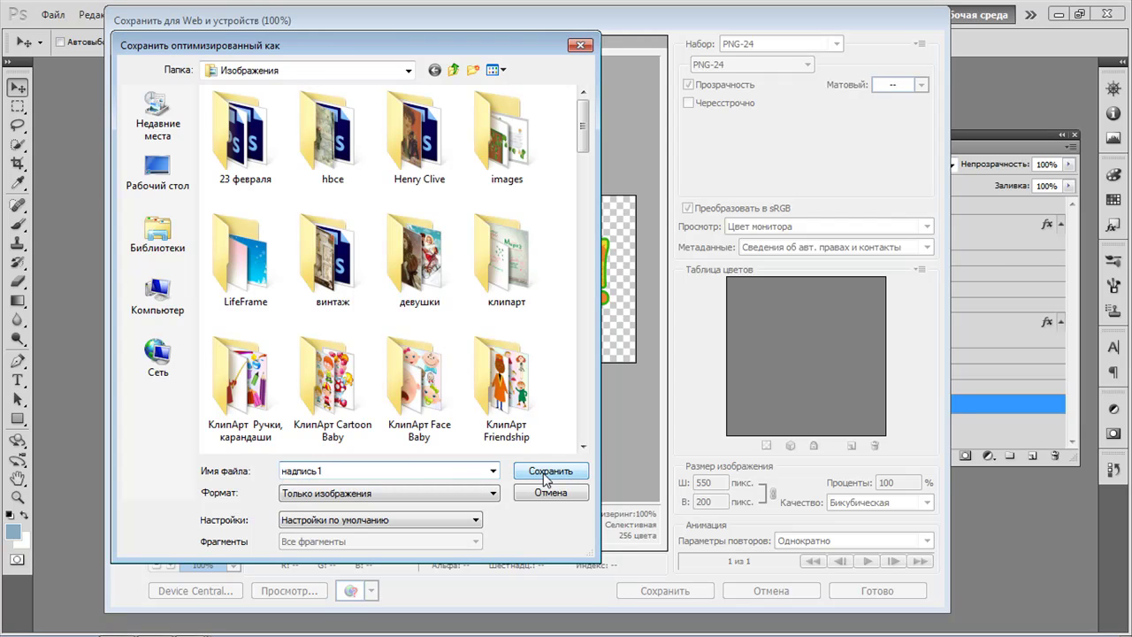
pyautogui.click(546, 473)
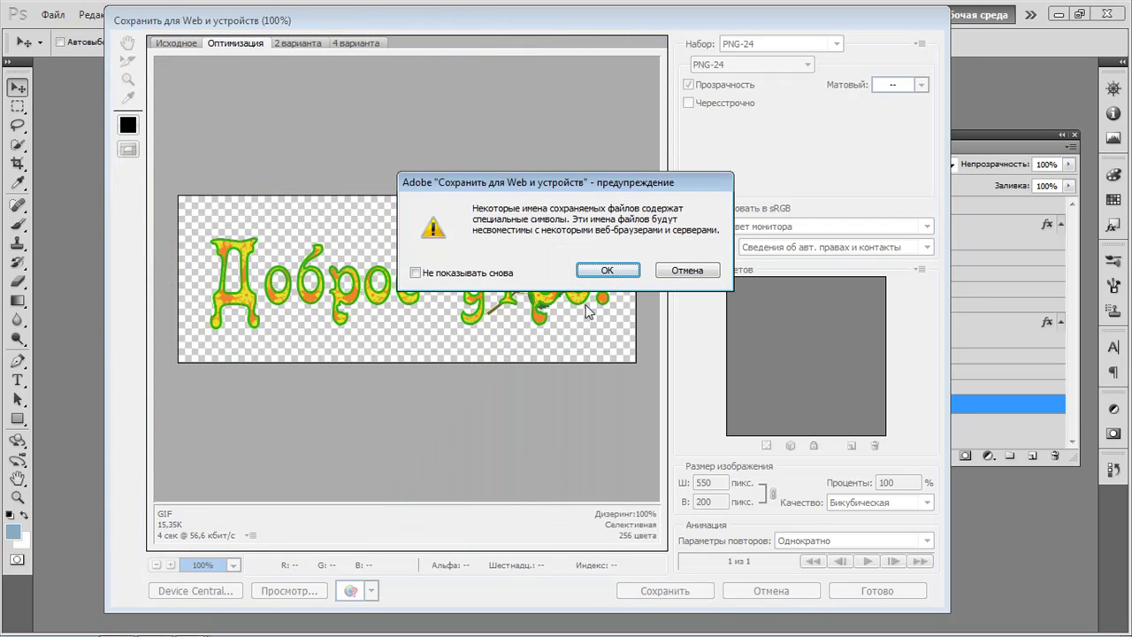
pyautogui.click(605, 270)
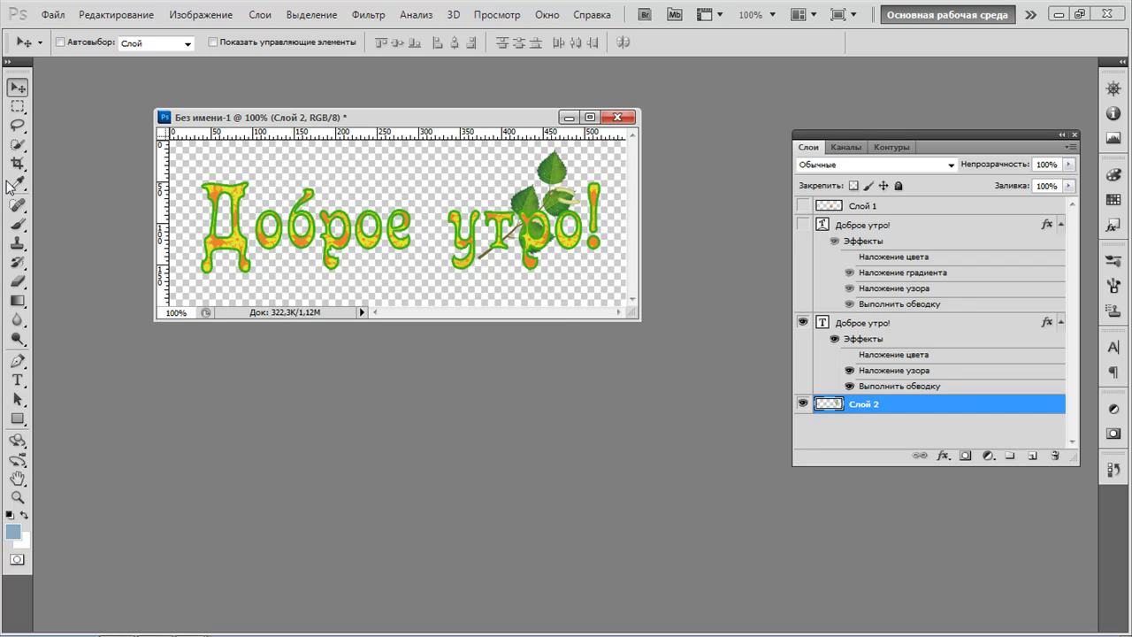
# Save the layered composition as a Photoshop PSD file named надпись with maximized compatibility.
pyautogui.click(44, 18)
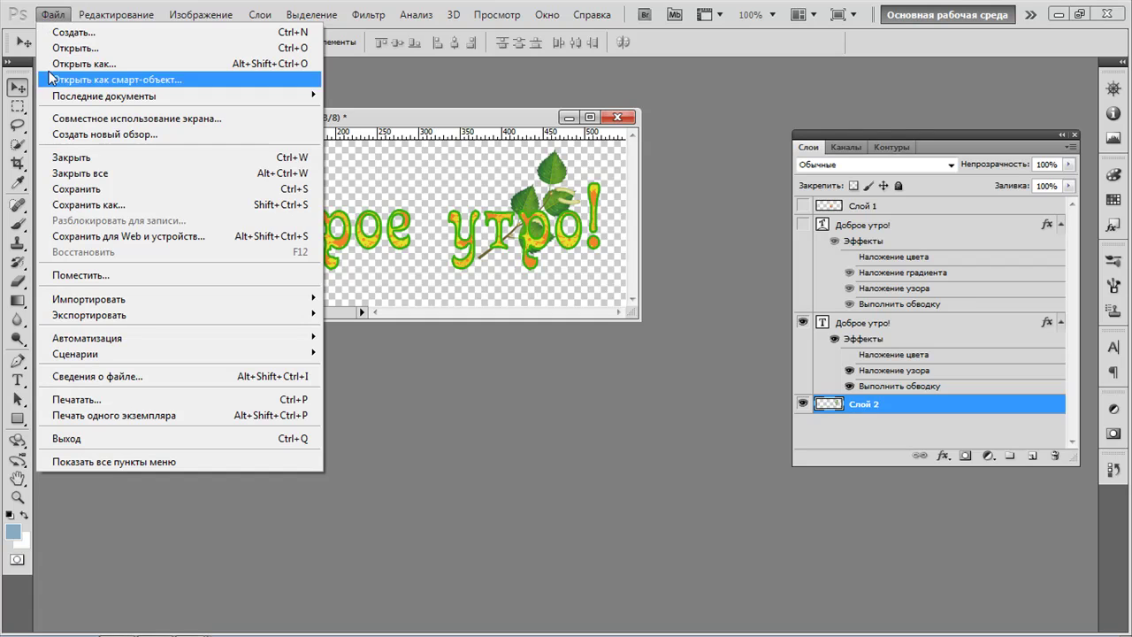
pyautogui.click(89, 205)
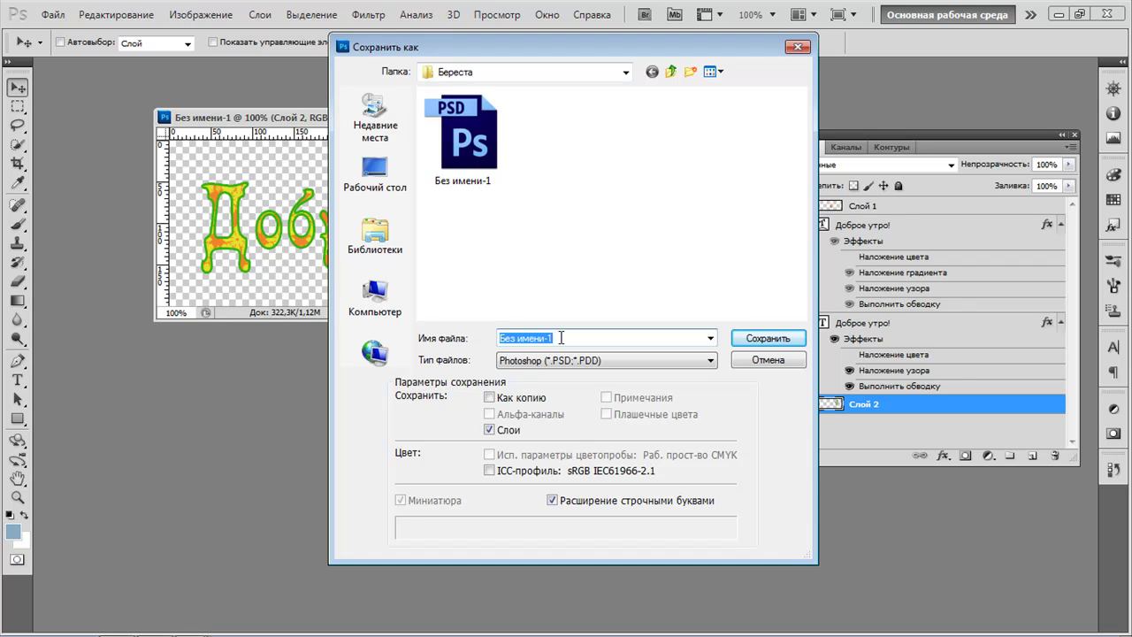
pyautogui.press('BackSpace')
pyautogui.click(766, 337)
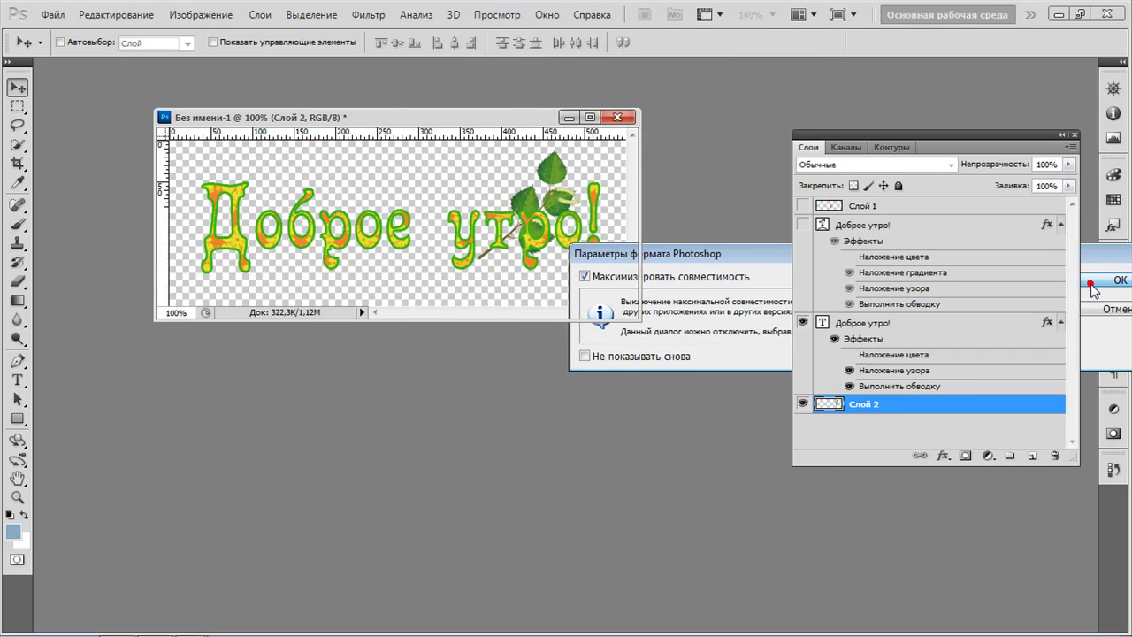
pyautogui.click(1097, 281)
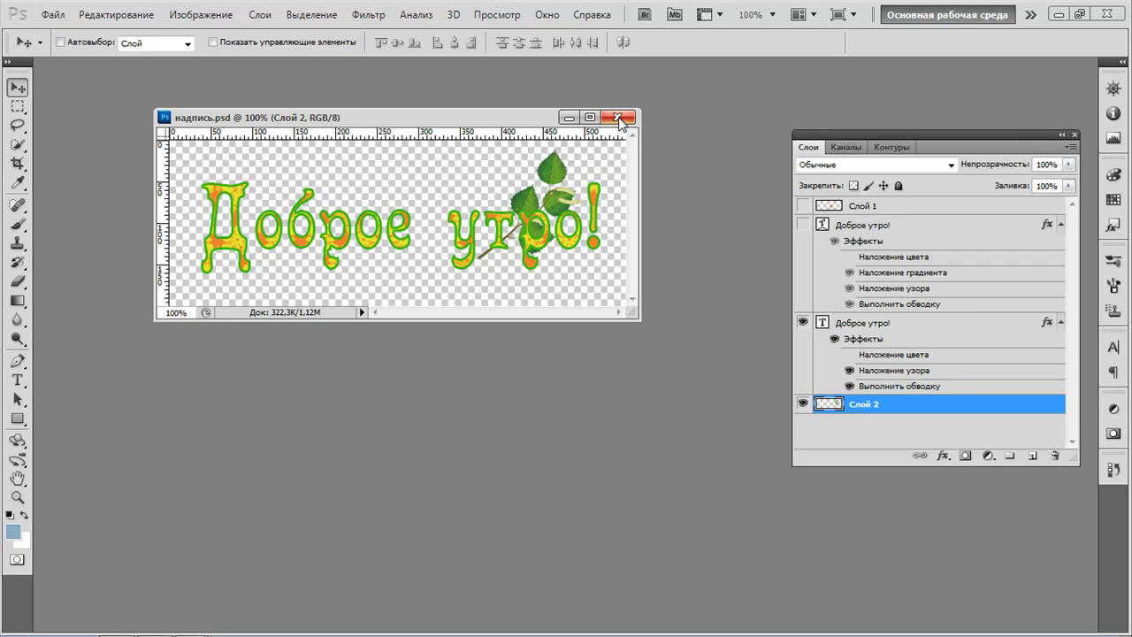
# Close the надпись.psd document and the resized branch image, discarding the changes to the branch image.
pyautogui.click(618, 118)
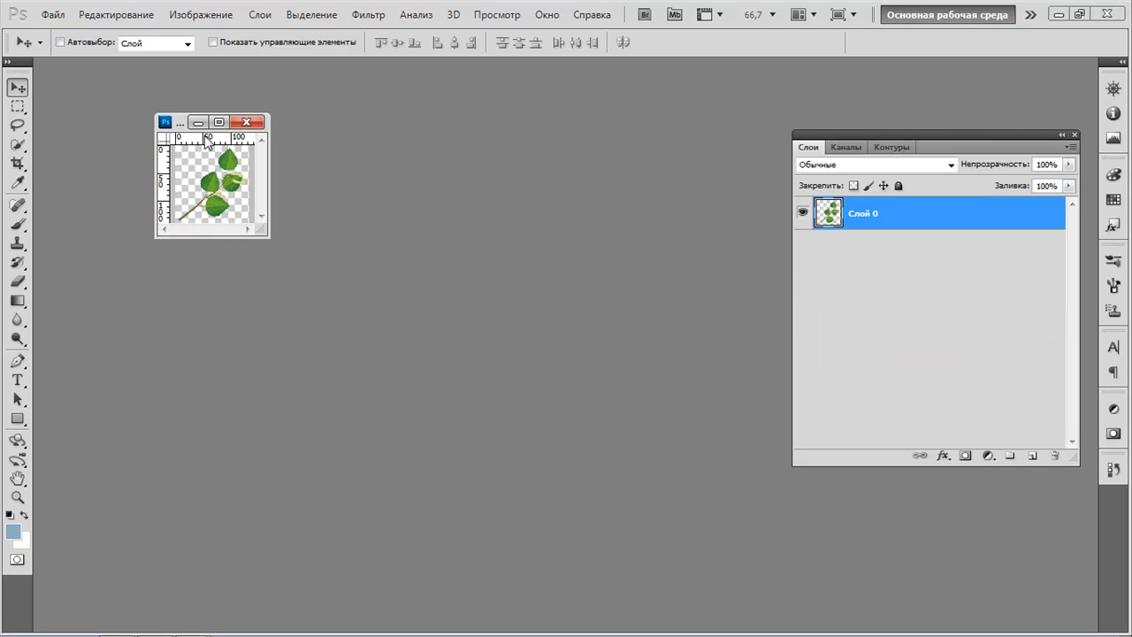
pyautogui.click(247, 122)
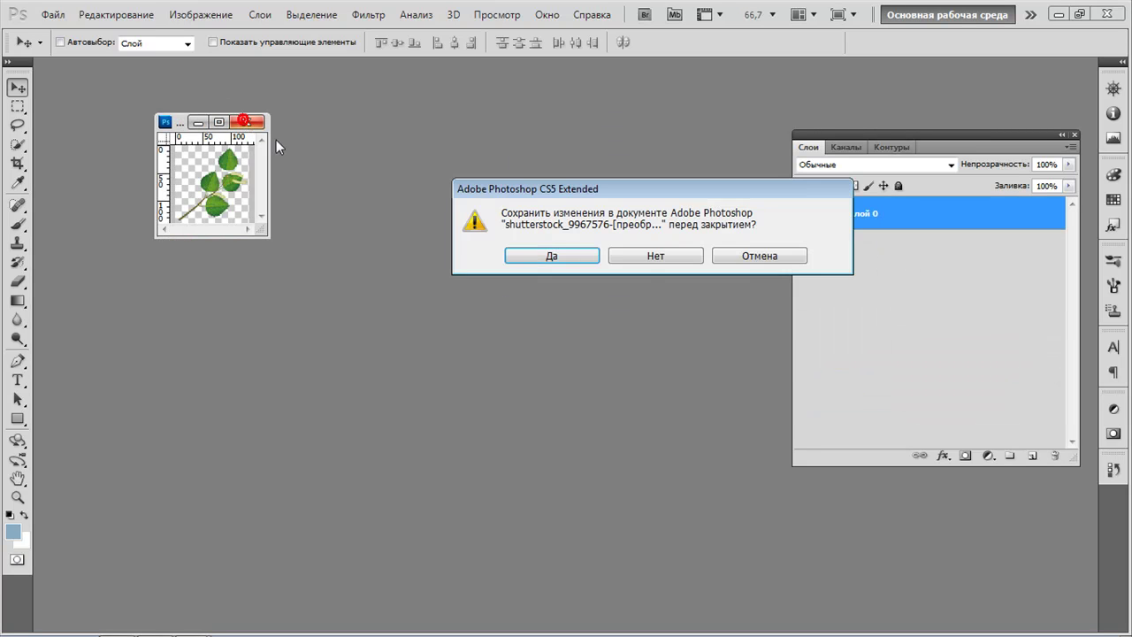
pyautogui.click(637, 256)
pyautogui.moveTo(964, 633)
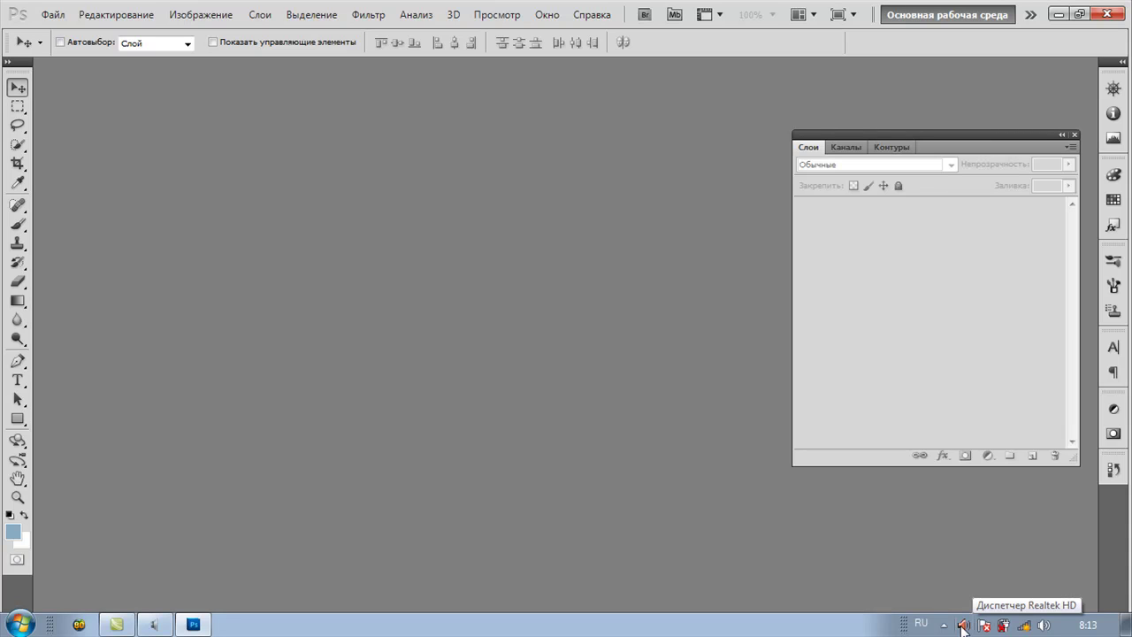
pyautogui.click(51, 15)
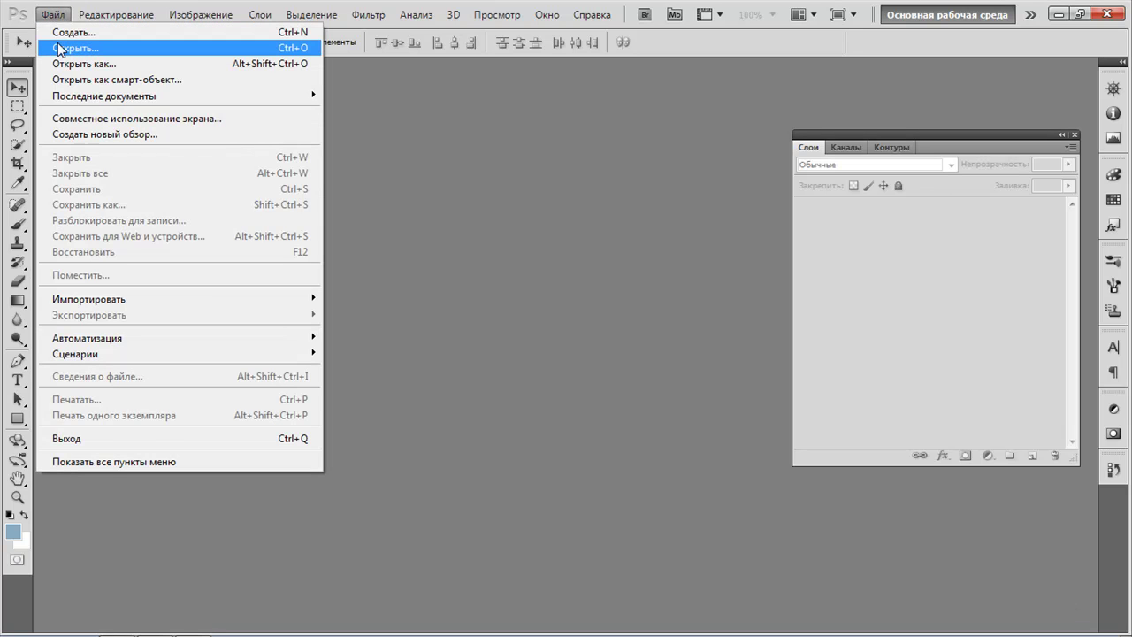
pyautogui.click(59, 48)
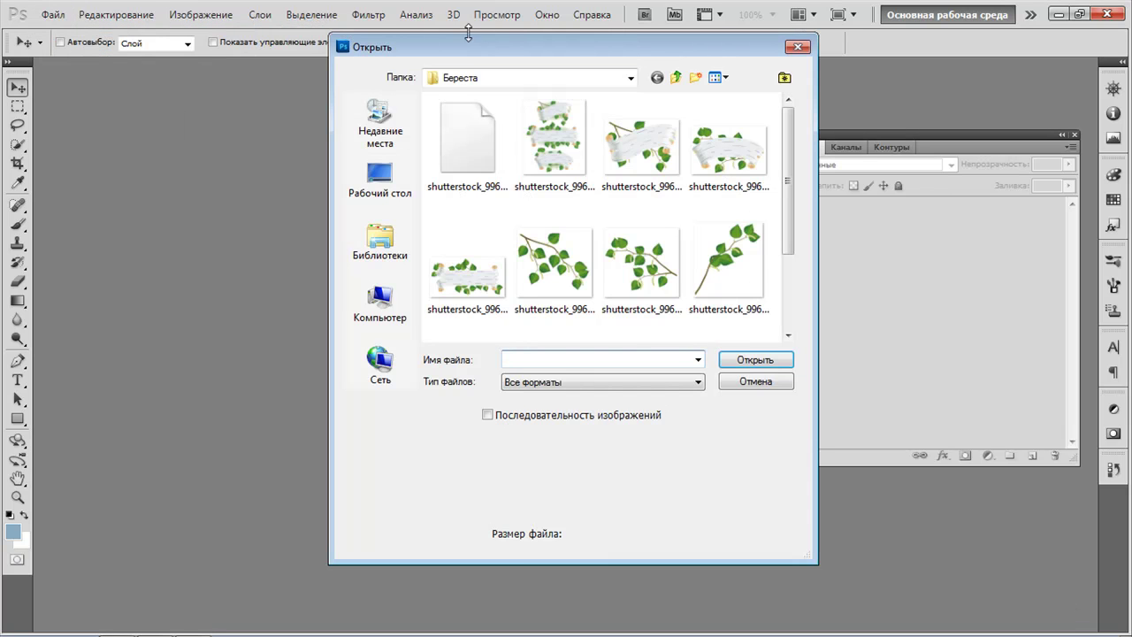
pyautogui.click(797, 47)
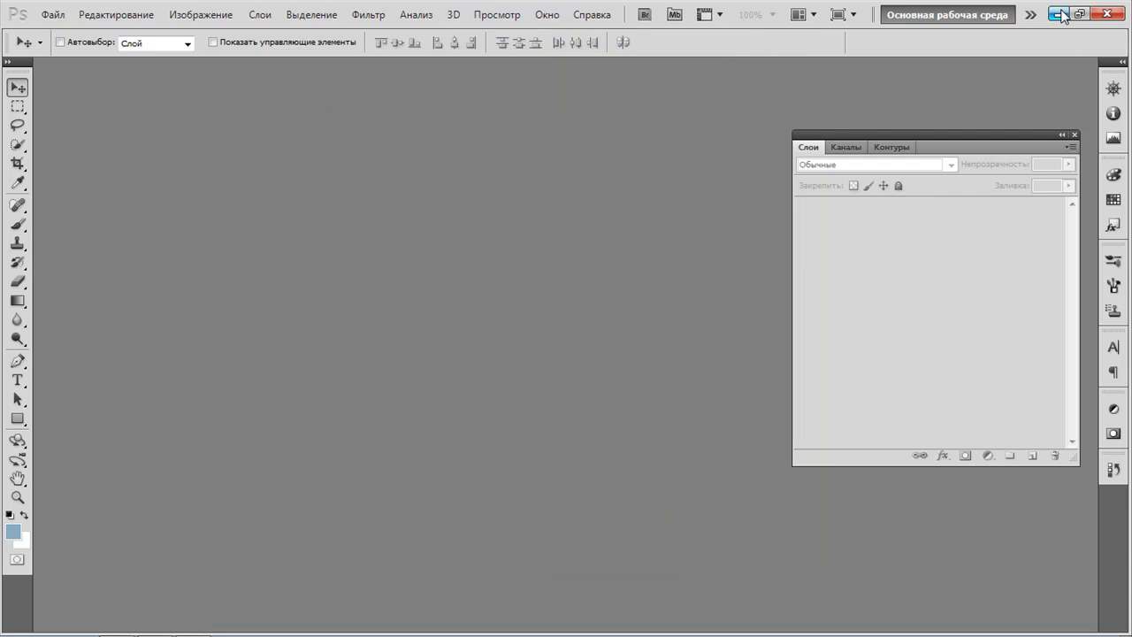
# Clear the desktop, including the volume mixer, and locate the exported надпись images in the Изображения library in Windows Explorer.
pyautogui.click(1059, 14)
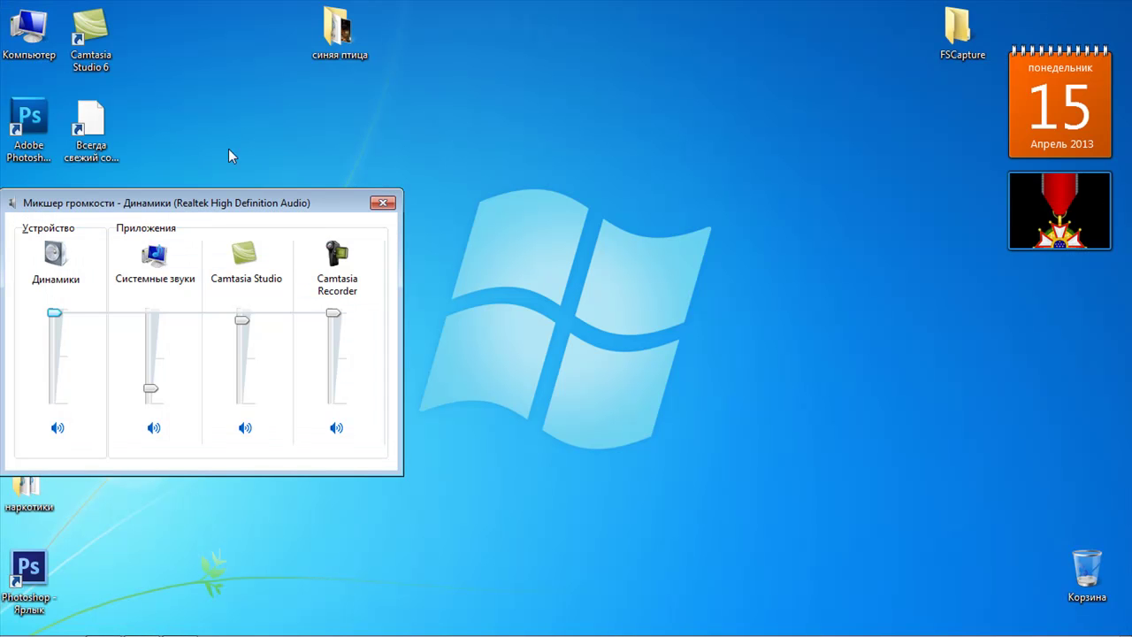
pyautogui.click(389, 205)
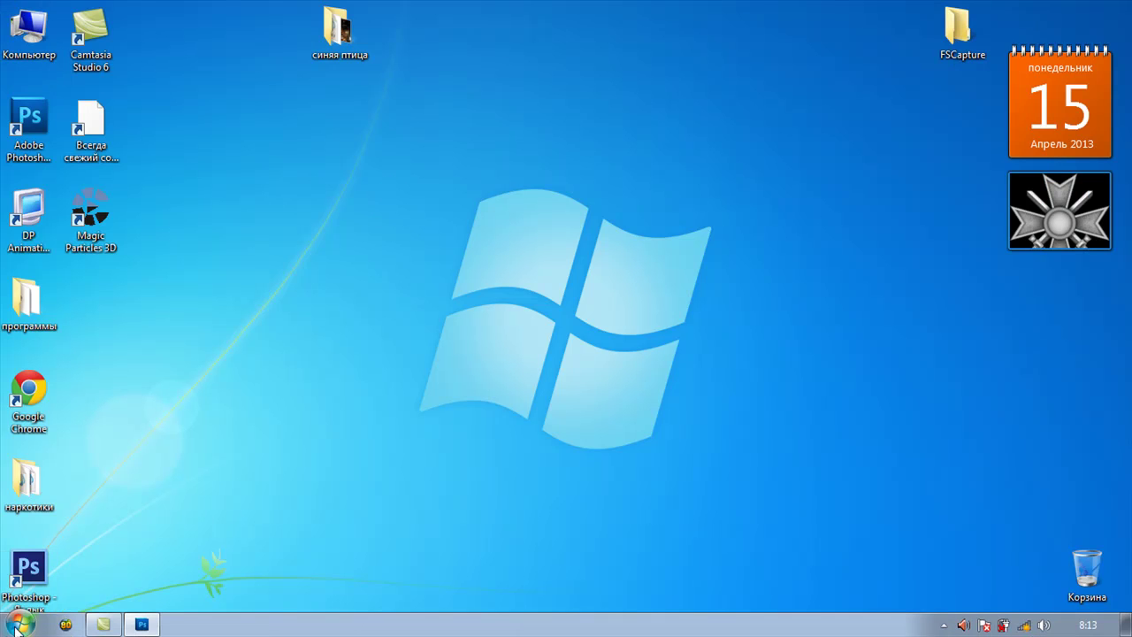
pyautogui.click(19, 623)
pyautogui.click(316, 317)
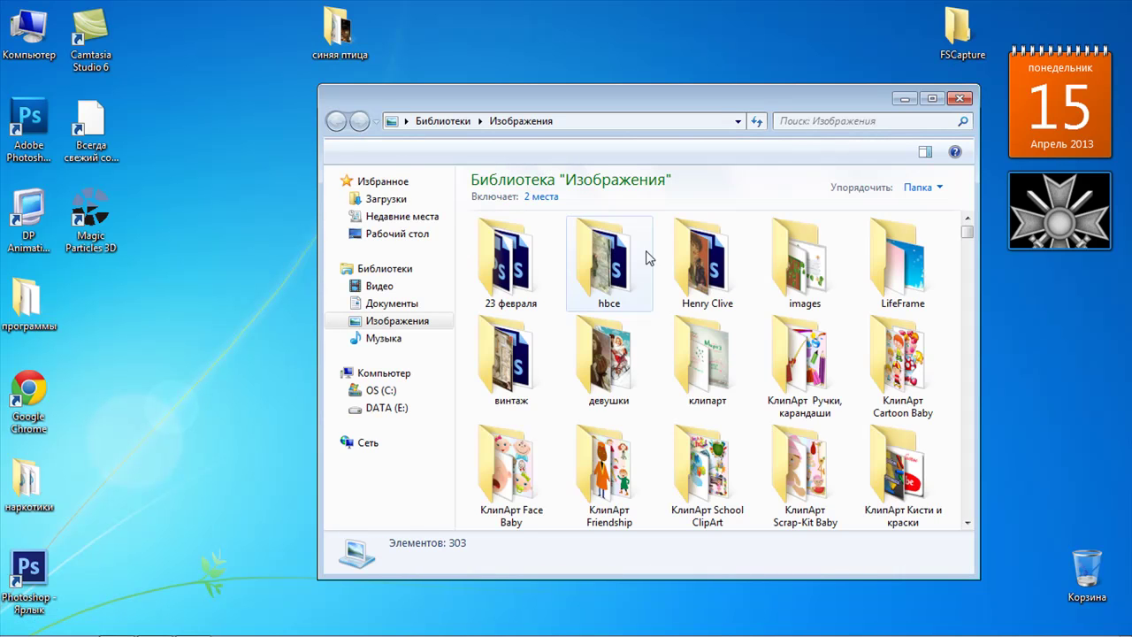
pyautogui.scroll(-5, 907, 367)
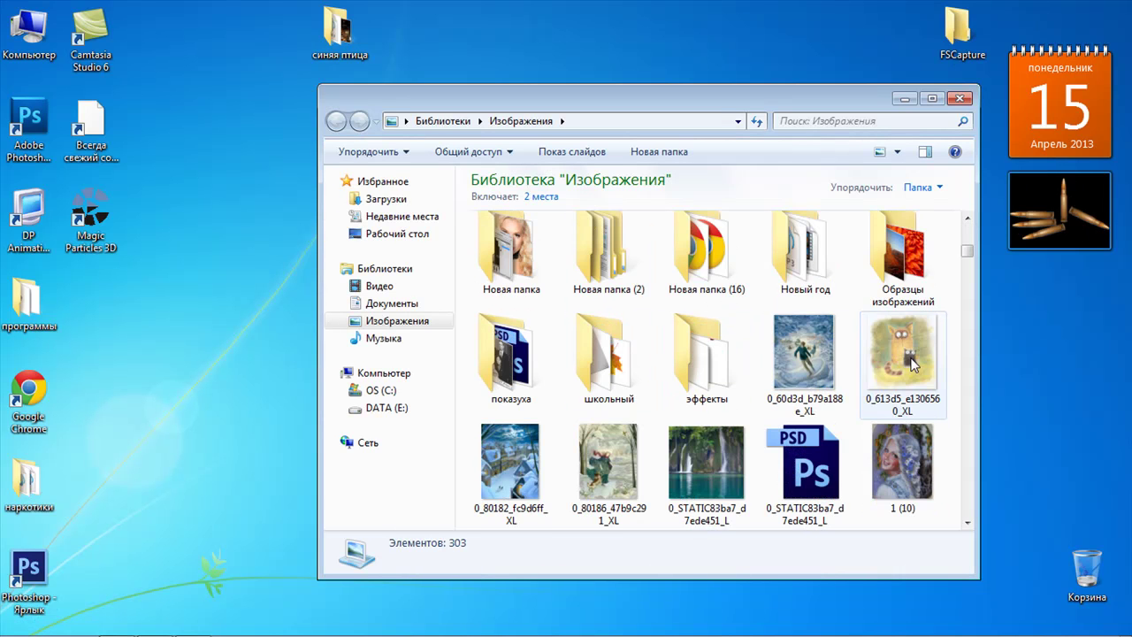
pyautogui.scroll(-15, 911, 363)
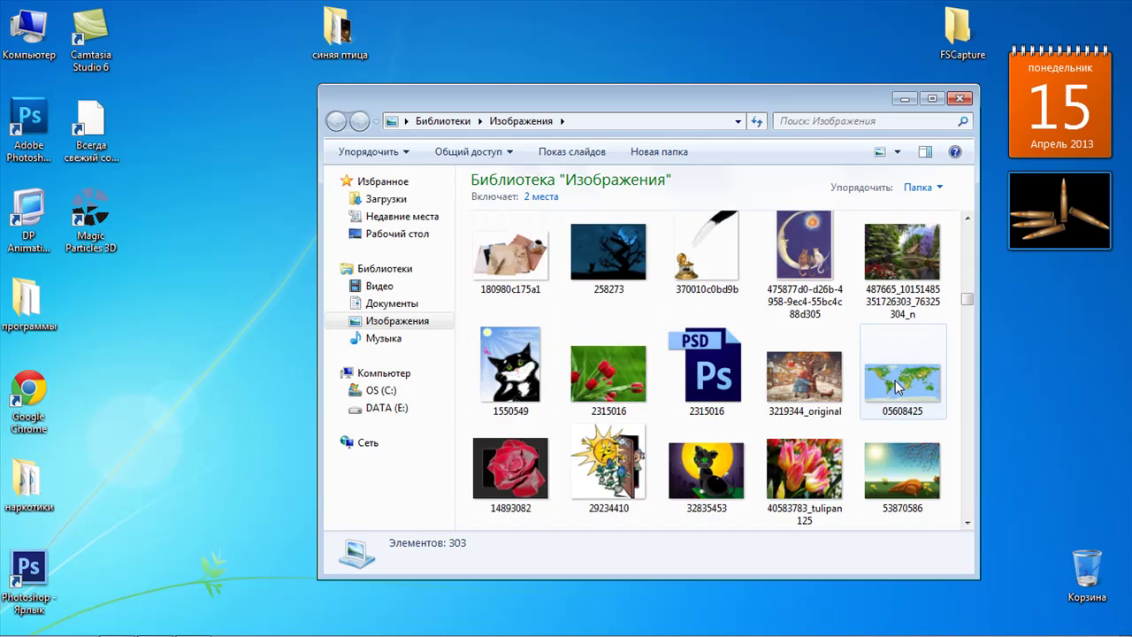
pyautogui.scroll(-15, 884, 407)
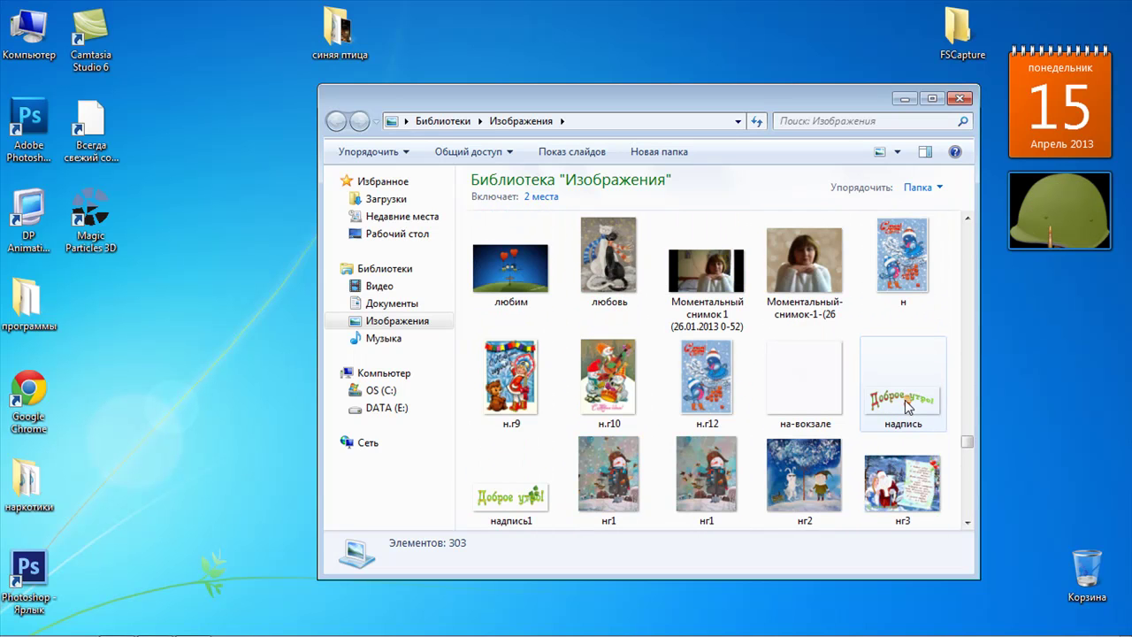
# View the exported images надпись and надпись1 in the Windows Live photo viewer, and close the viewer and the library folder.
pyautogui.click(907, 405)
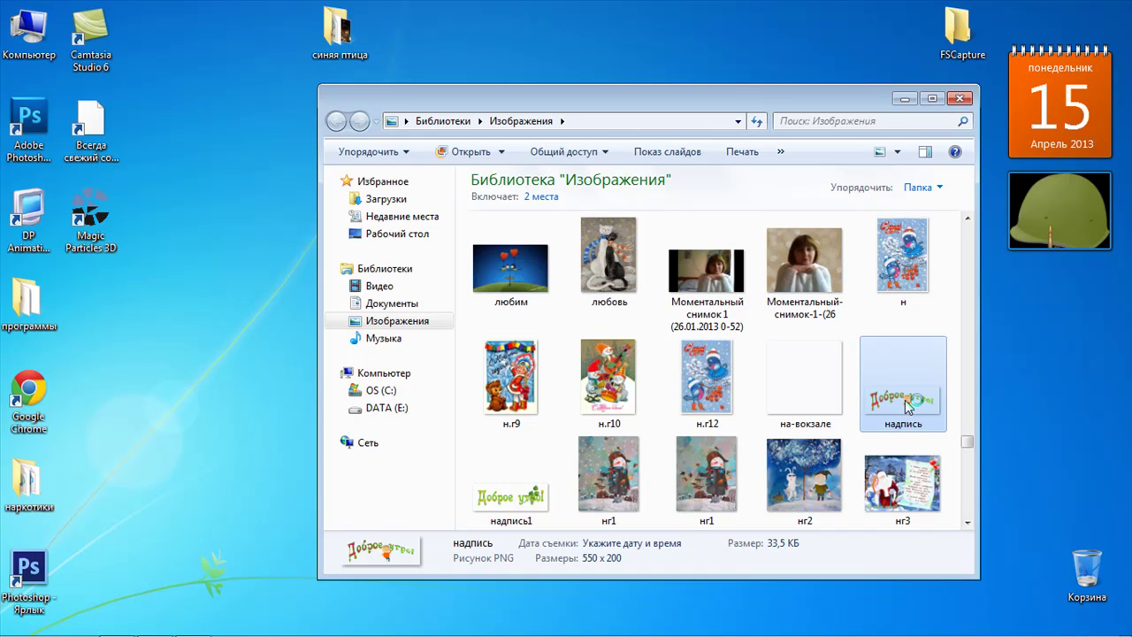
pyautogui.doubleClick(905, 403)
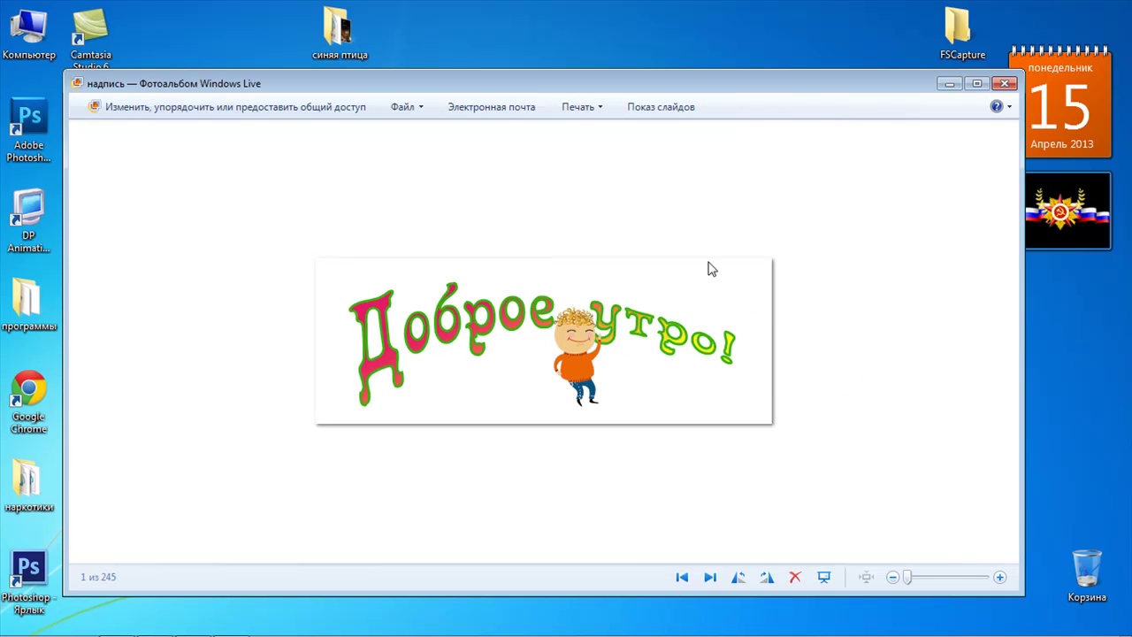
pyautogui.click(710, 576)
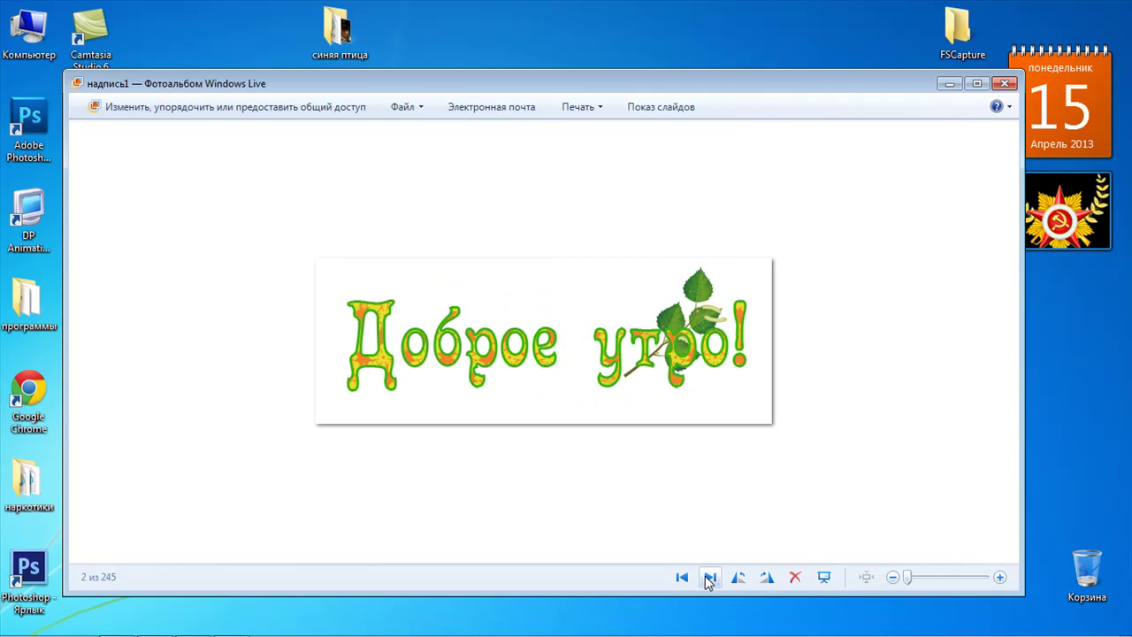
pyautogui.click(1004, 84)
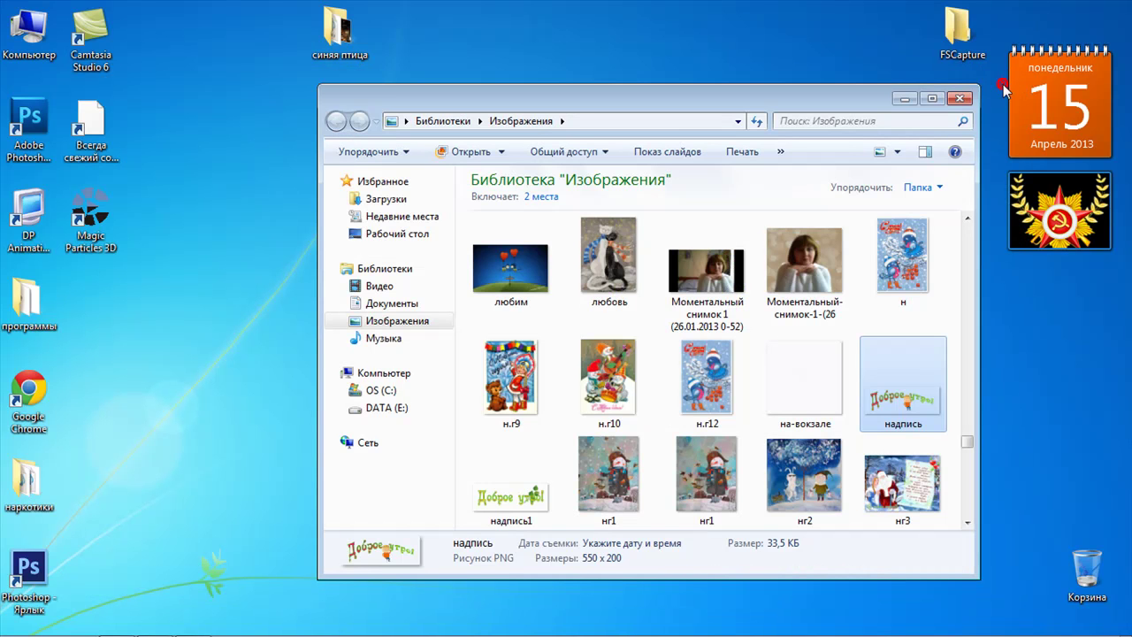
pyautogui.click(962, 99)
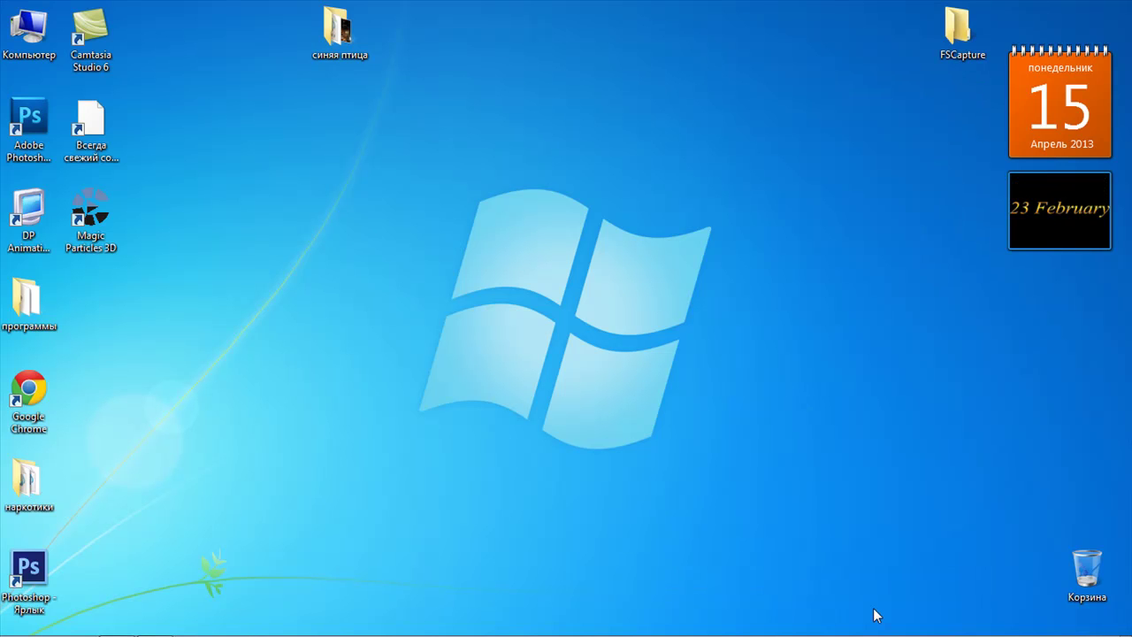
pyautogui.moveTo(957, 613)
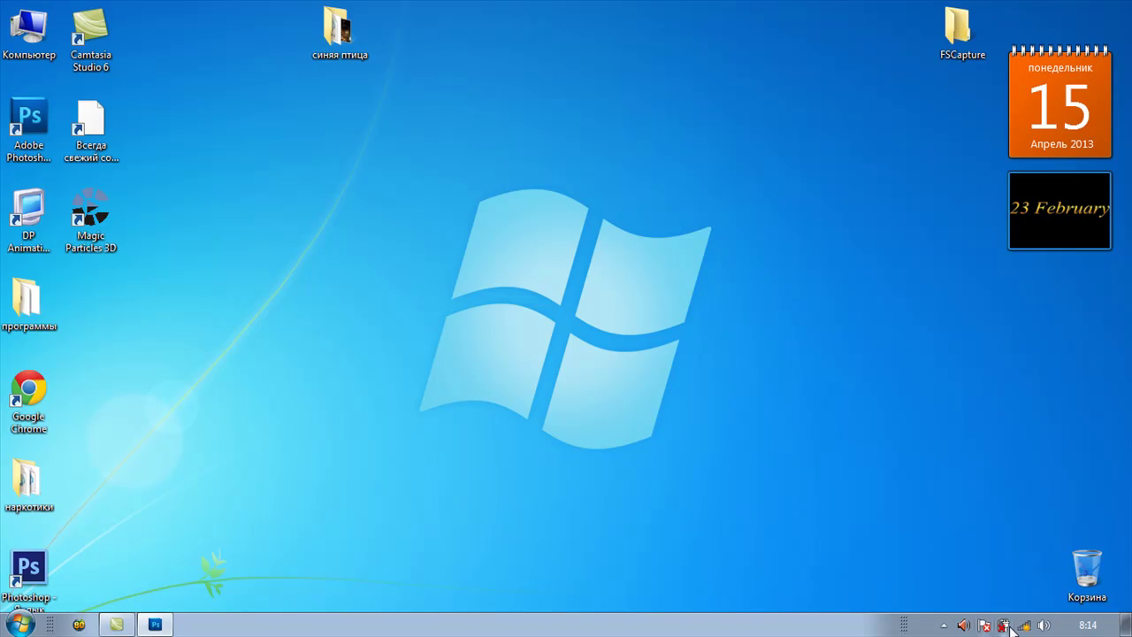
pyautogui.click(944, 626)
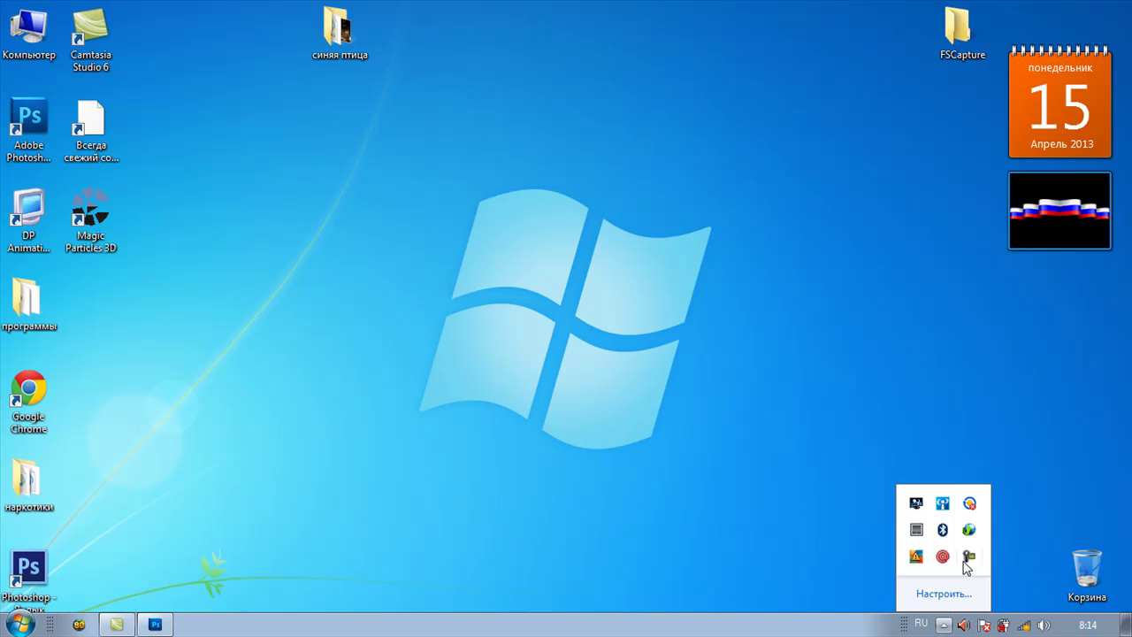